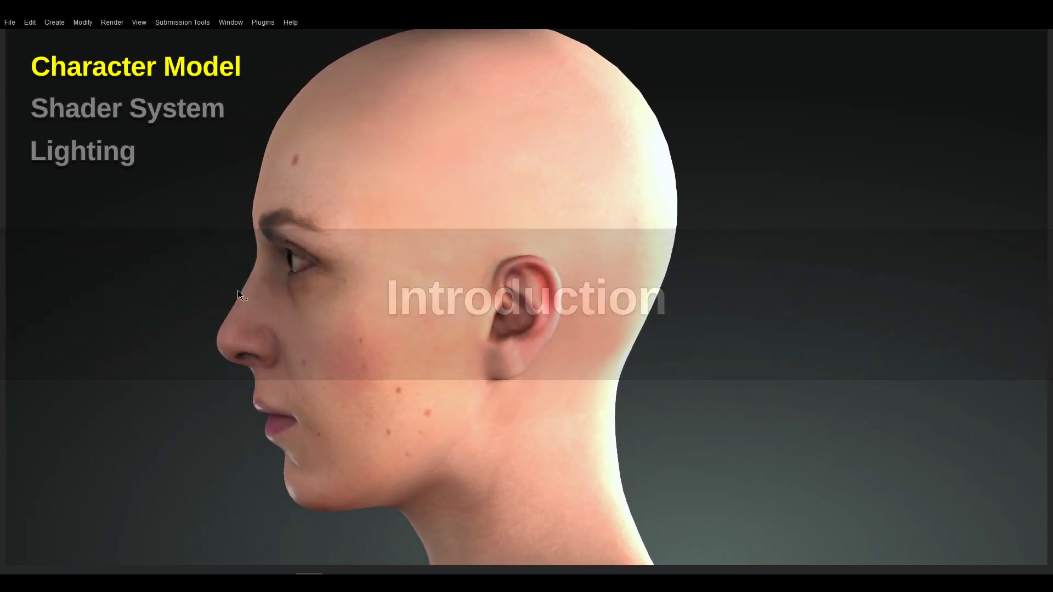
middle_click_drag(351, 383, 686, 418)
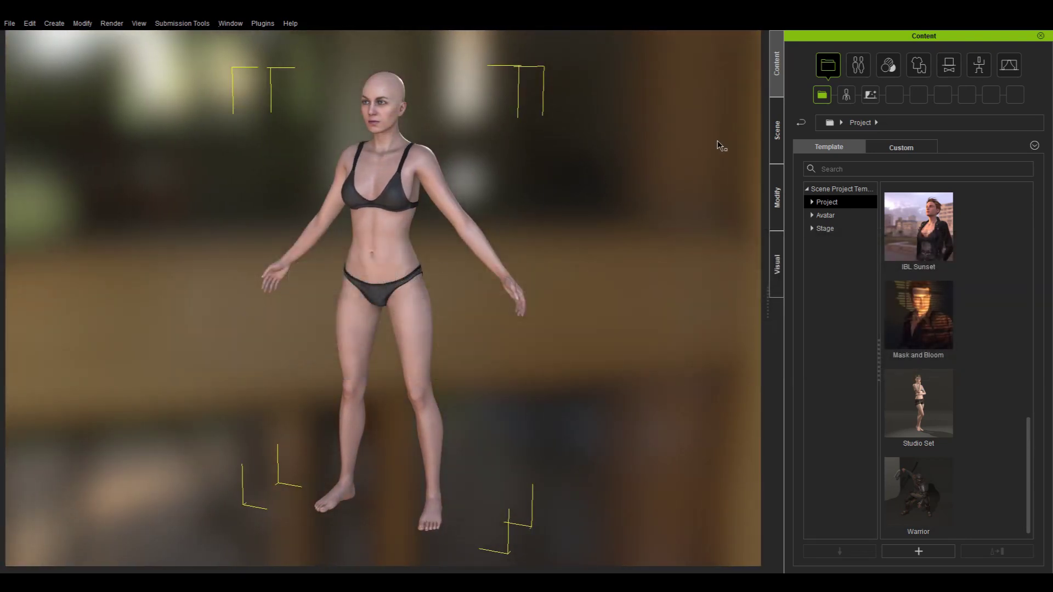
Review the shader types in the CC_Base avatar's material list and frame the character's face in close-up.
left_click(772, 143)
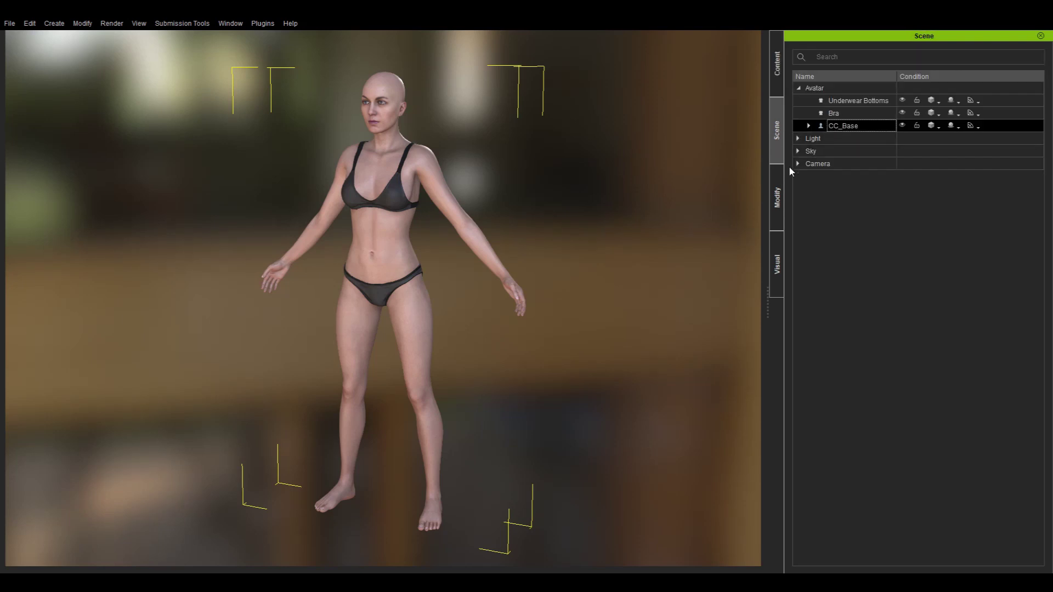
left_click(777, 198)
left_click(879, 52)
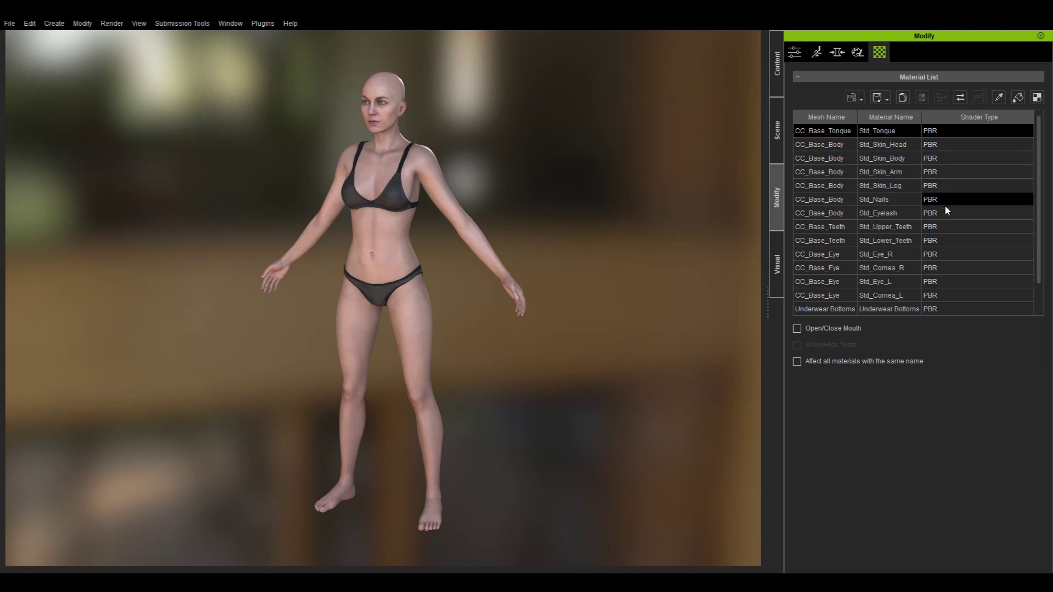
mouse_move(1041, 130)
left_mouse_down()
mouse_move(1037, 171)
mouse_move(1035, 128)
left_mouse_up()
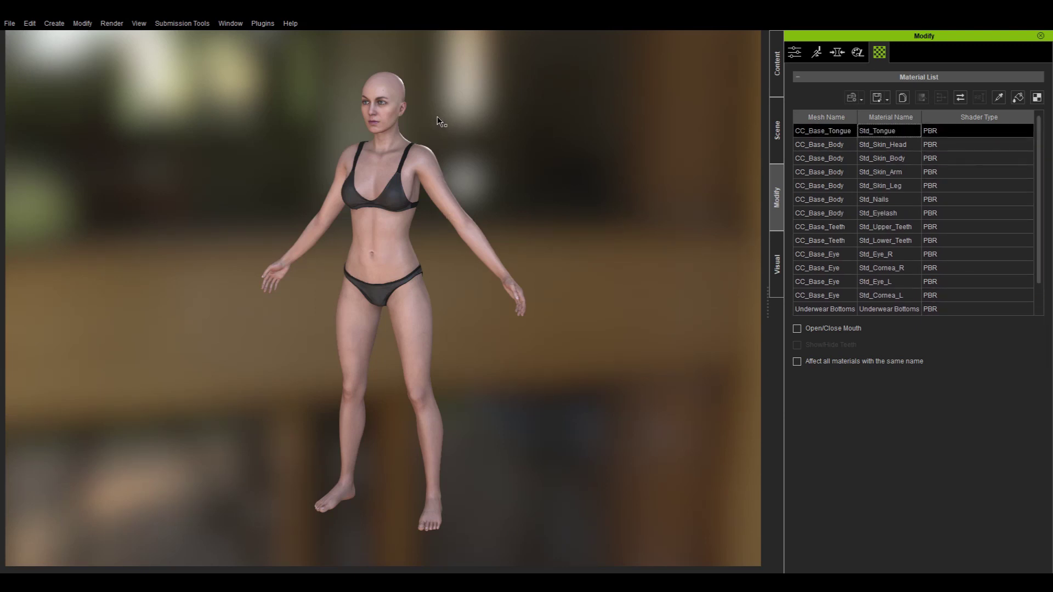
key("j")
mouse_move(498, 284)
middle_mouse_down()
mouse_move(497, 242)
mouse_move(485, 272)
middle_mouse_up()
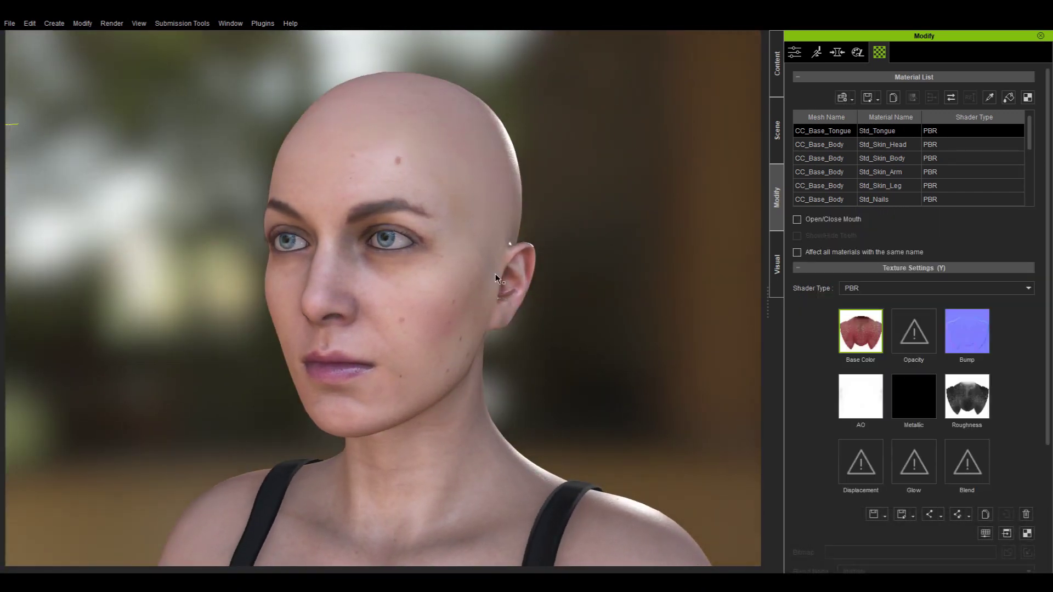
Convert the CC_Base avatar's materials from PBR to the Digital Human Shader.
left_click(773, 135)
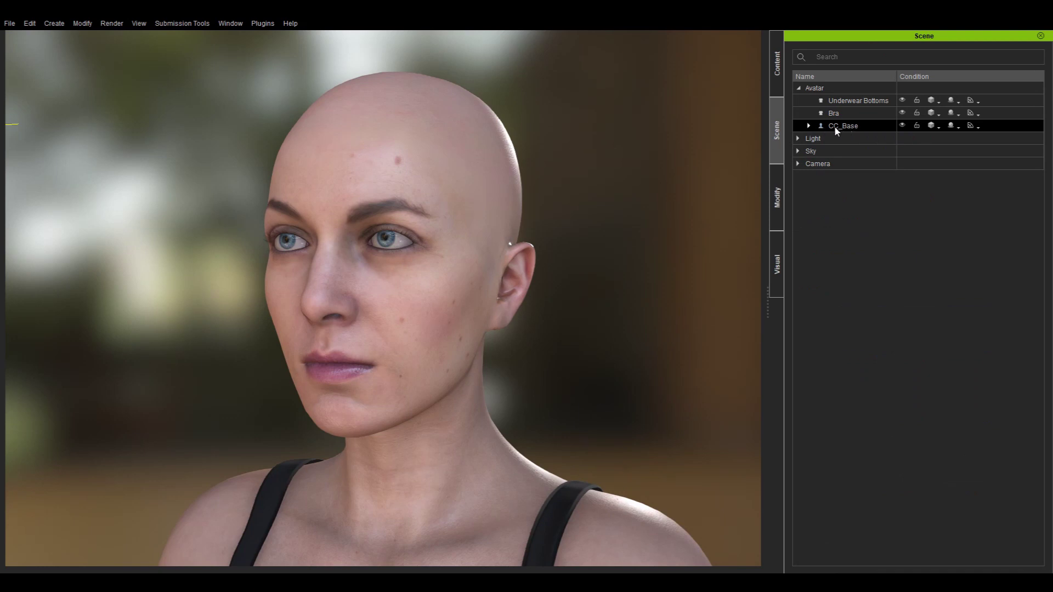
left_click(782, 186)
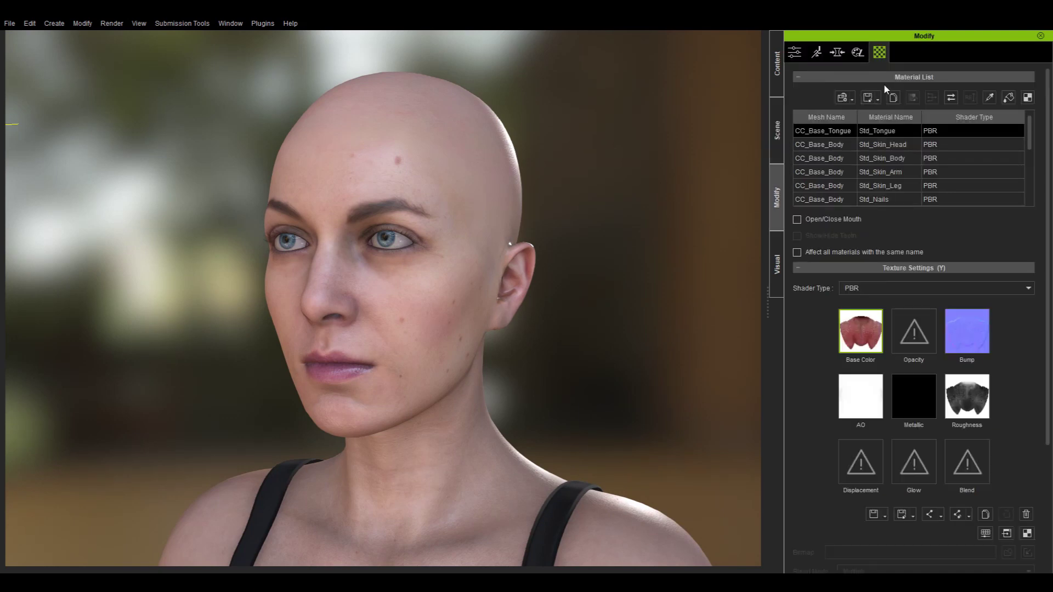
left_click(952, 98)
left_click(748, 196)
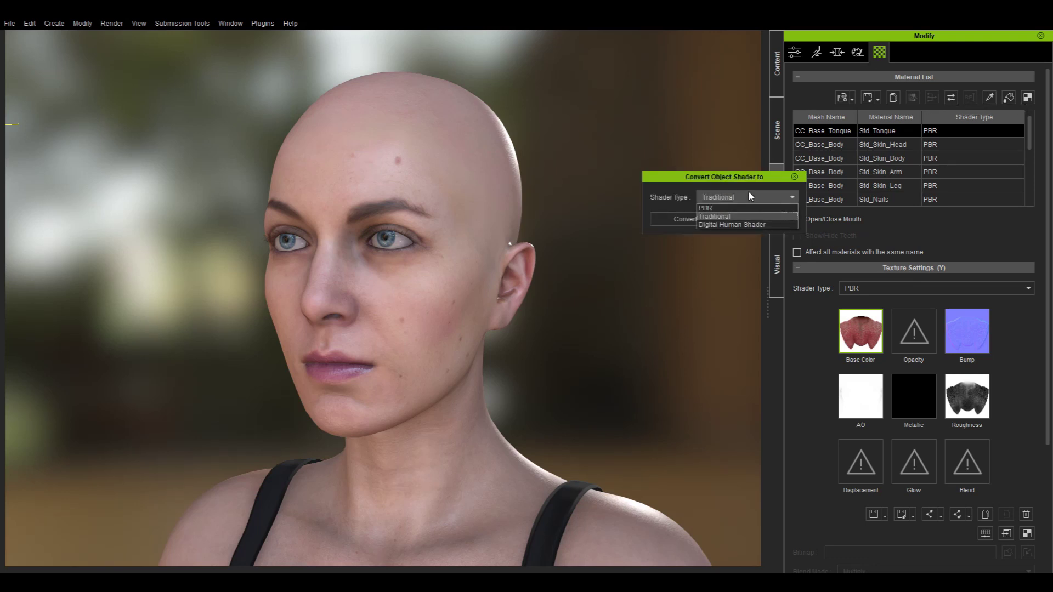
left_click(740, 224)
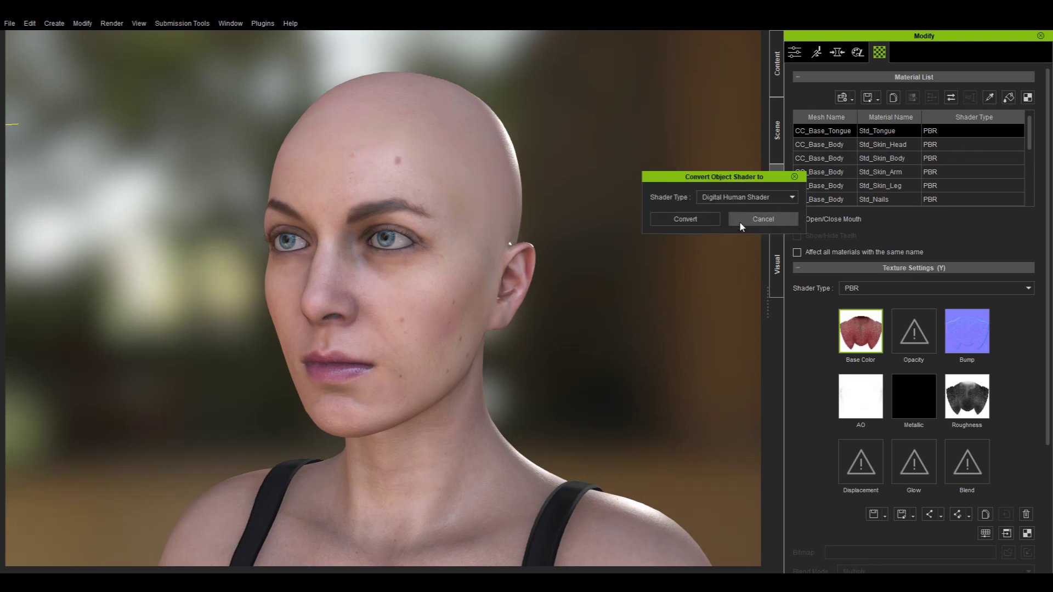
left_click(686, 219)
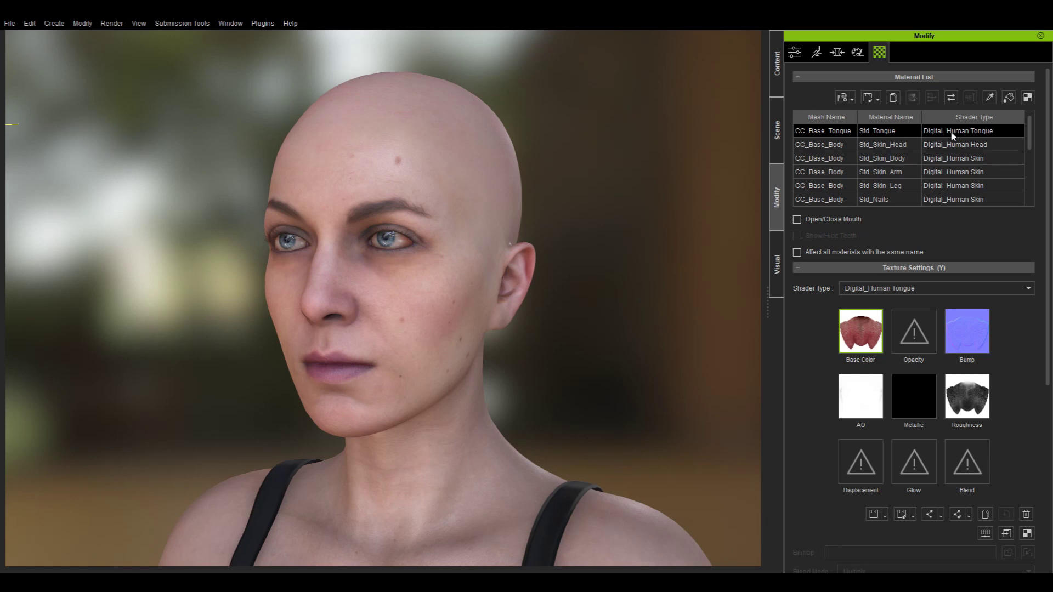
Check the converted shader types of the head material and the skin materials from Std_Skin_Body to Std_Nails.
left_click(963, 144)
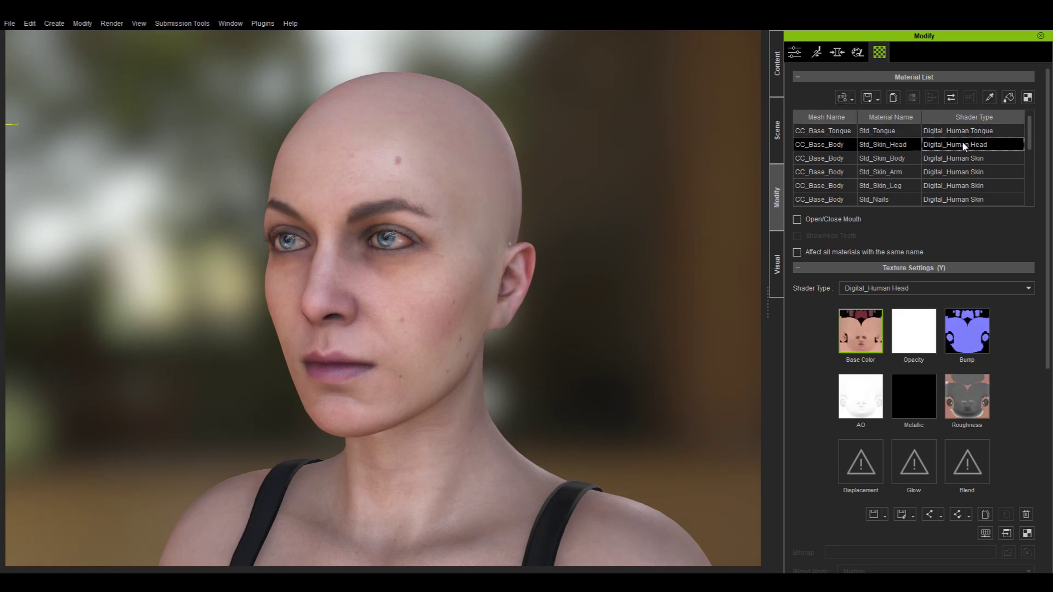
left_click(910, 159)
scroll(1033, 140, "down", 1)
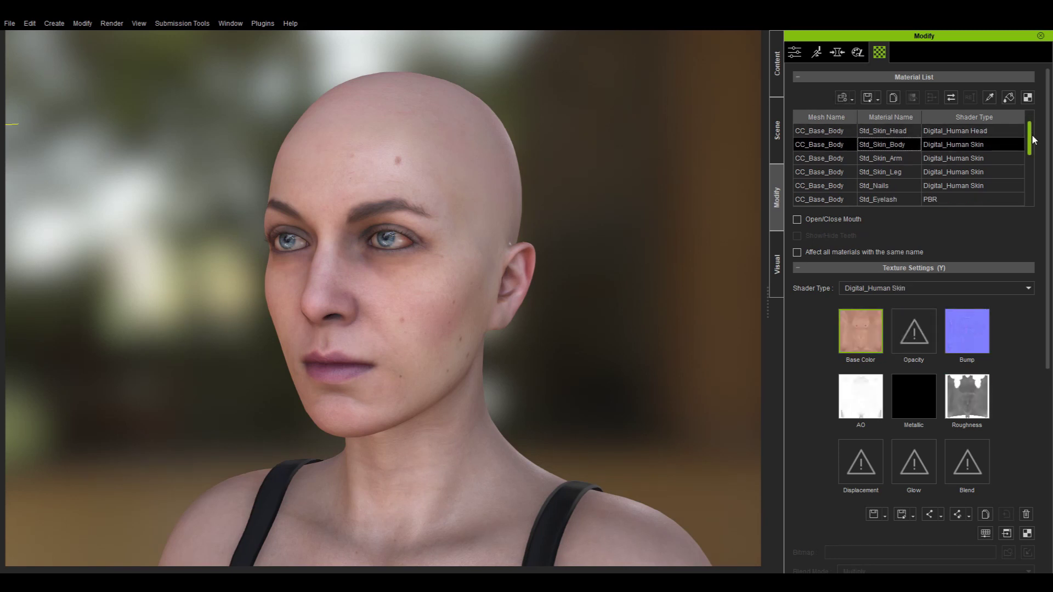
left_click(886, 187, "shift")
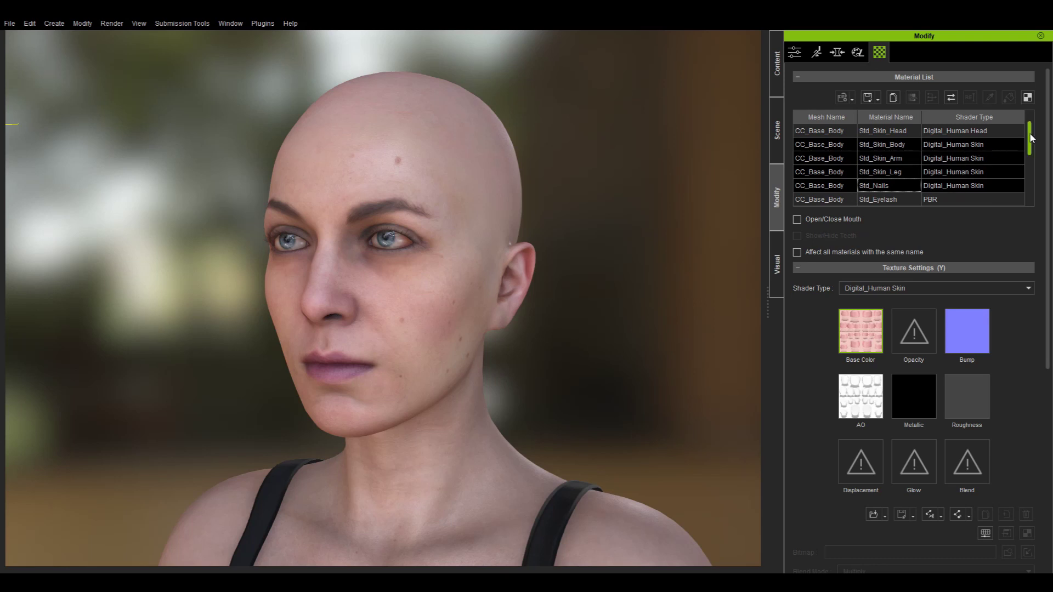
Check the converted shader types of the upper and lower teeth and of both cornea materials.
scroll(1027, 134, "down", 2)
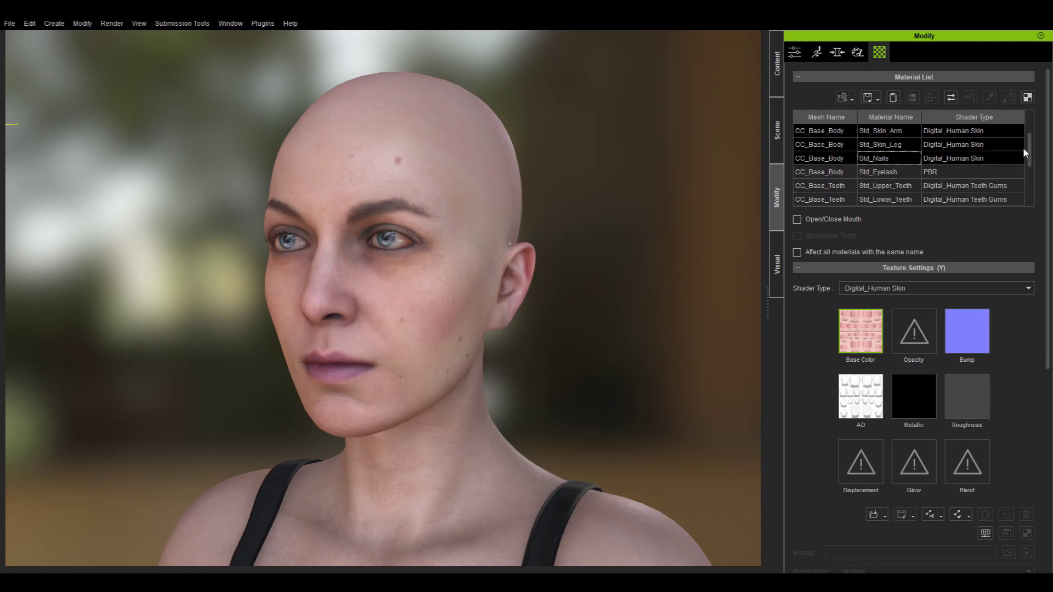
scroll(1030, 159, "down", 1)
scroll(1030, 162, "down", 1)
left_click(891, 158)
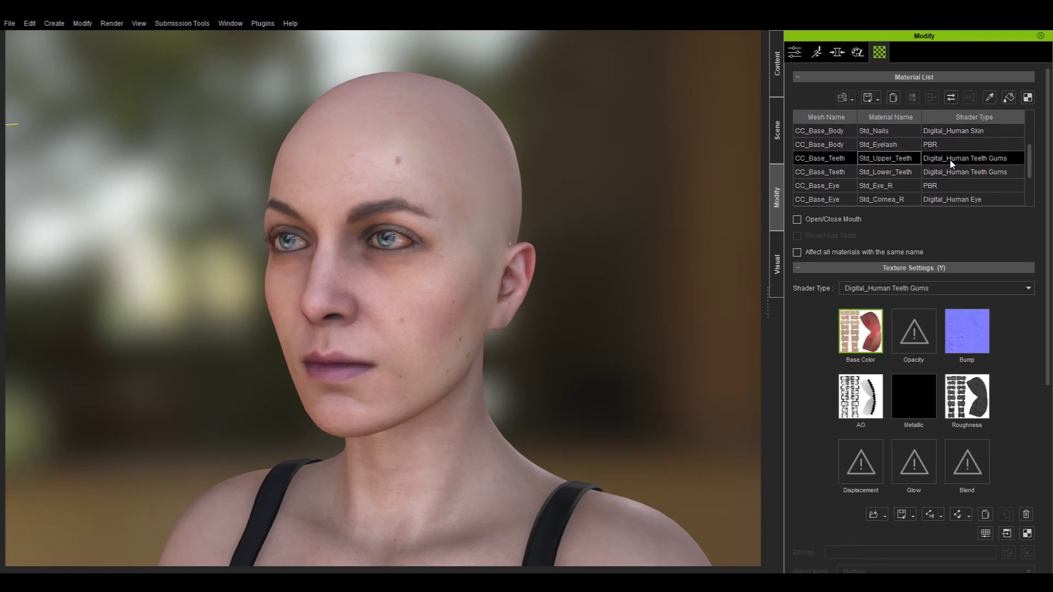
left_click(953, 172, "shift")
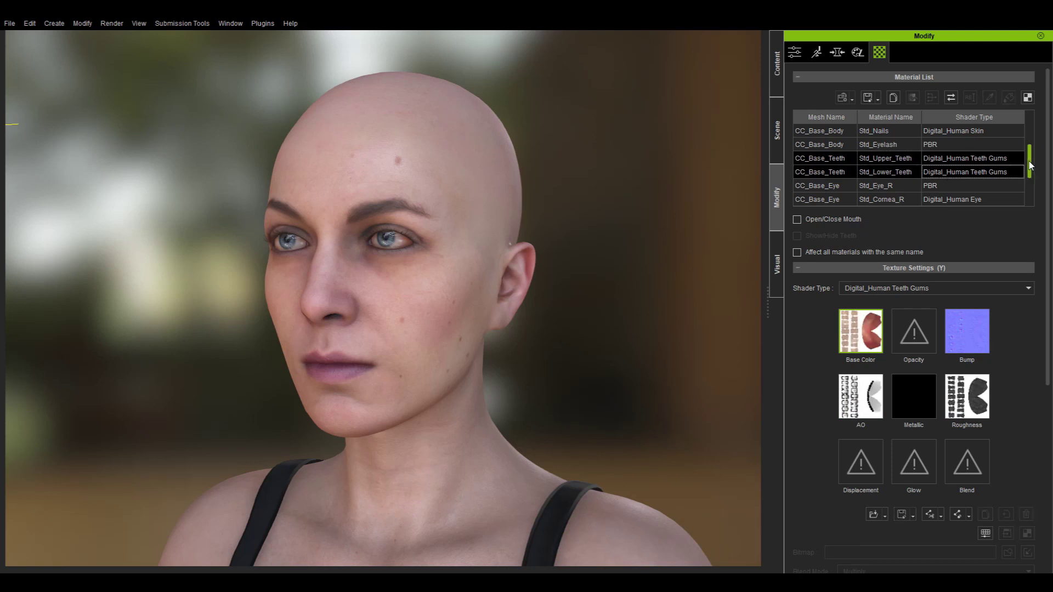
scroll(1031, 161, "down", 3)
left_click(975, 158, "ctrl")
left_click(955, 186, "ctrl")
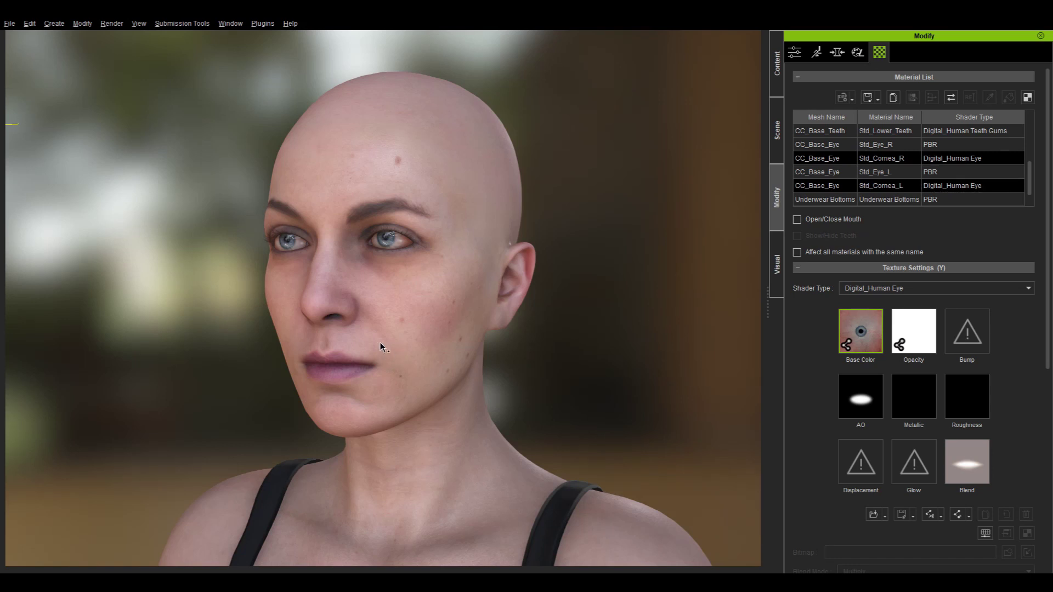
Examine the face with the new shaders from the front, and return to a full-body view.
right_click_drag(380, 342, 434, 337, "alt")
scroll(431, 334, "up", 3)
left_click_drag(430, 334, 453, 361, "alt")
right_click_drag(452, 361, 471, 345)
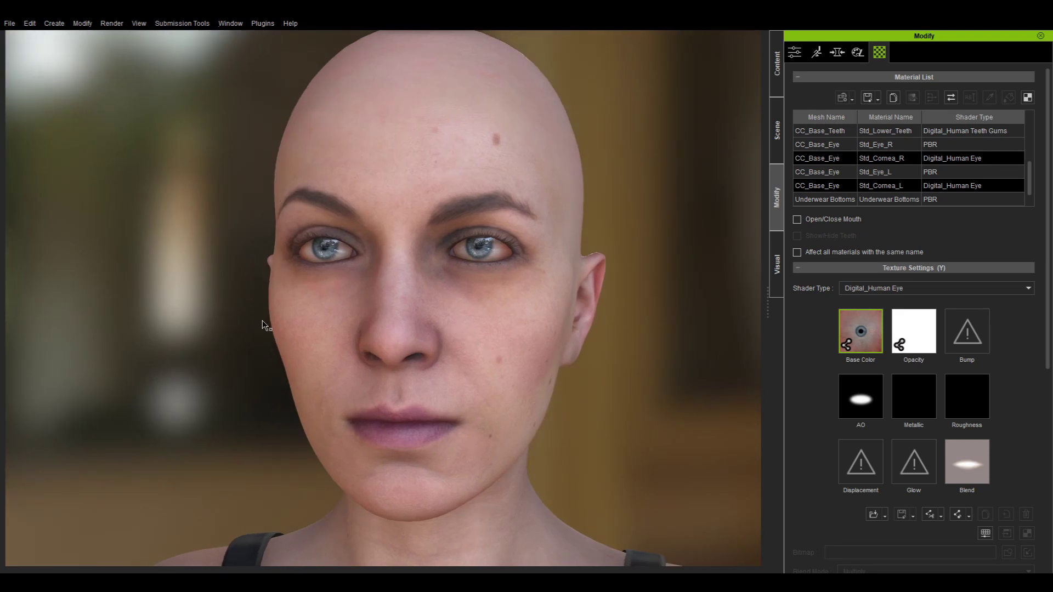
key("Home")
right_click_drag(513, 327, 531, 353)
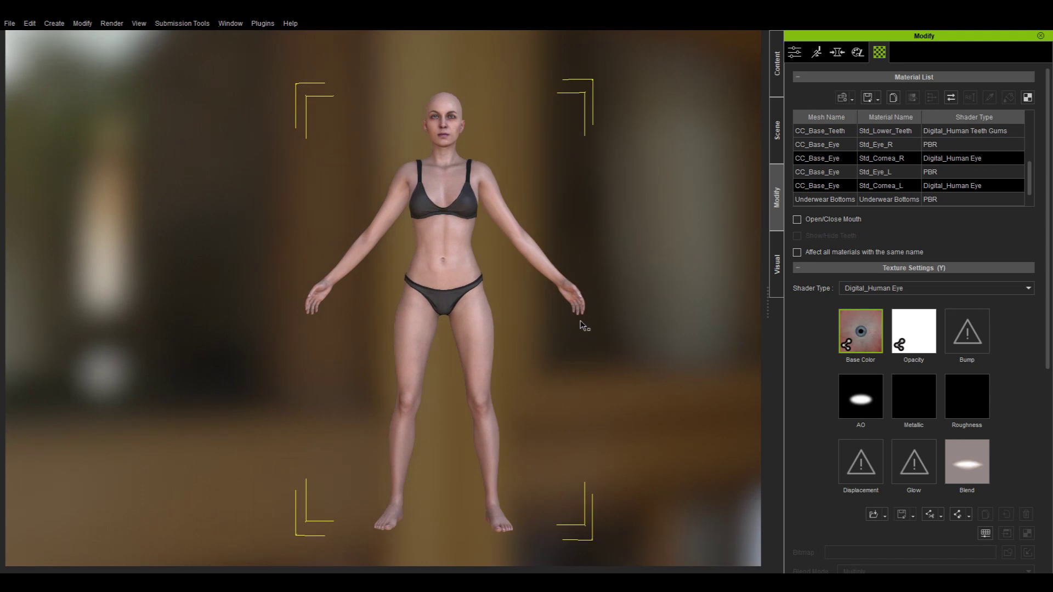
Turn image-based lighting off, inspect the character from another angle without it, and turn it back on.
left_click(779, 90)
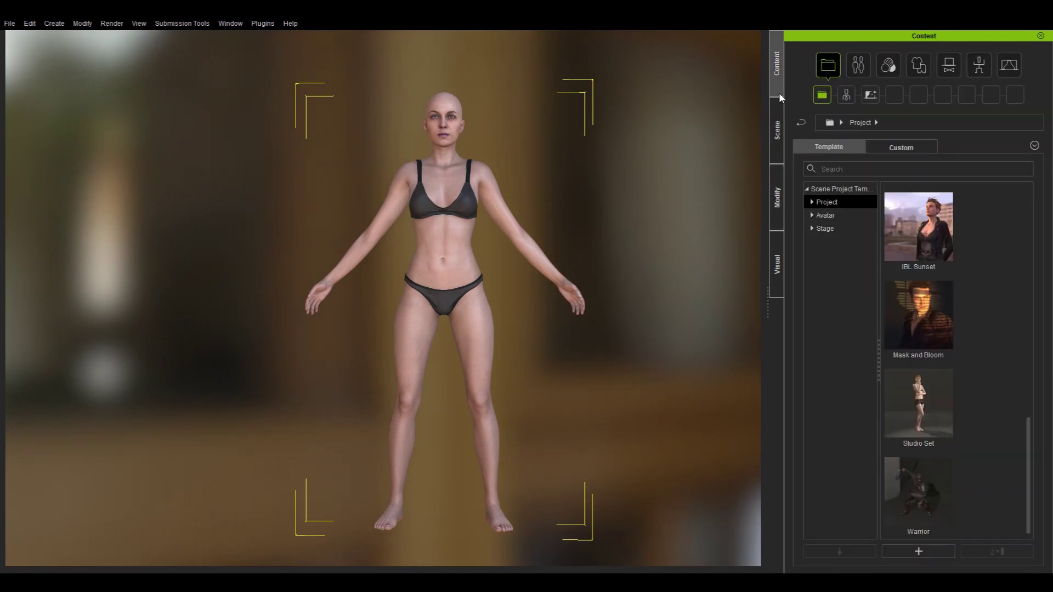
left_click(778, 264)
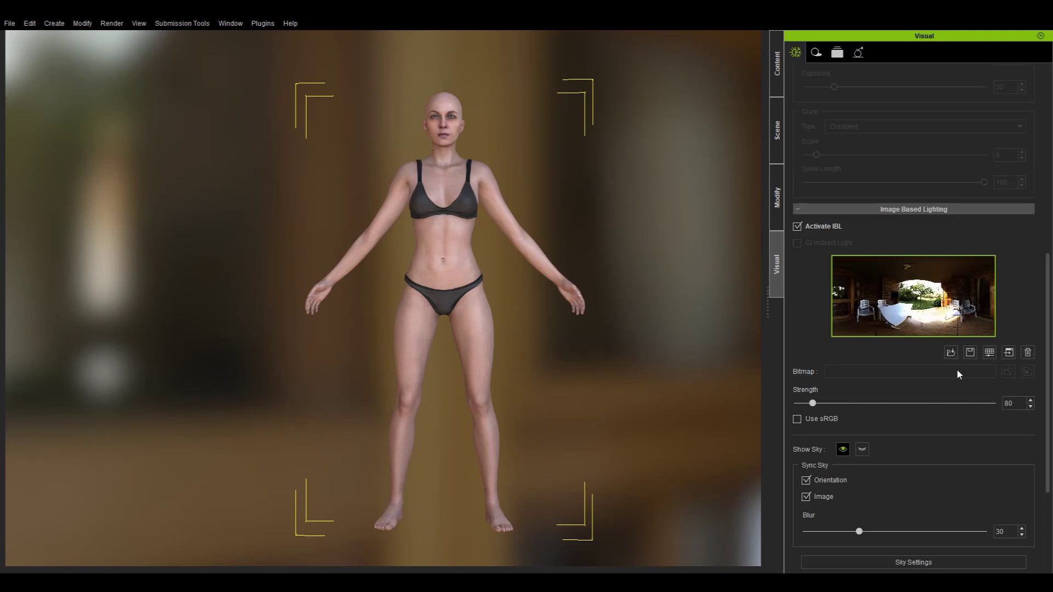
left_click(797, 226)
right_click_drag(628, 261, 500, 321)
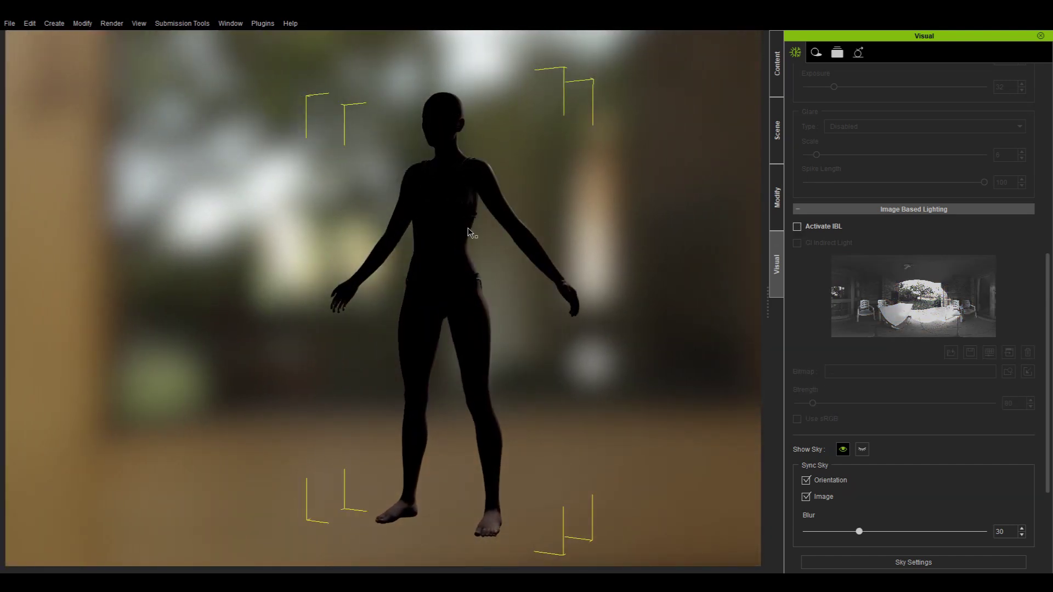
left_click(797, 226)
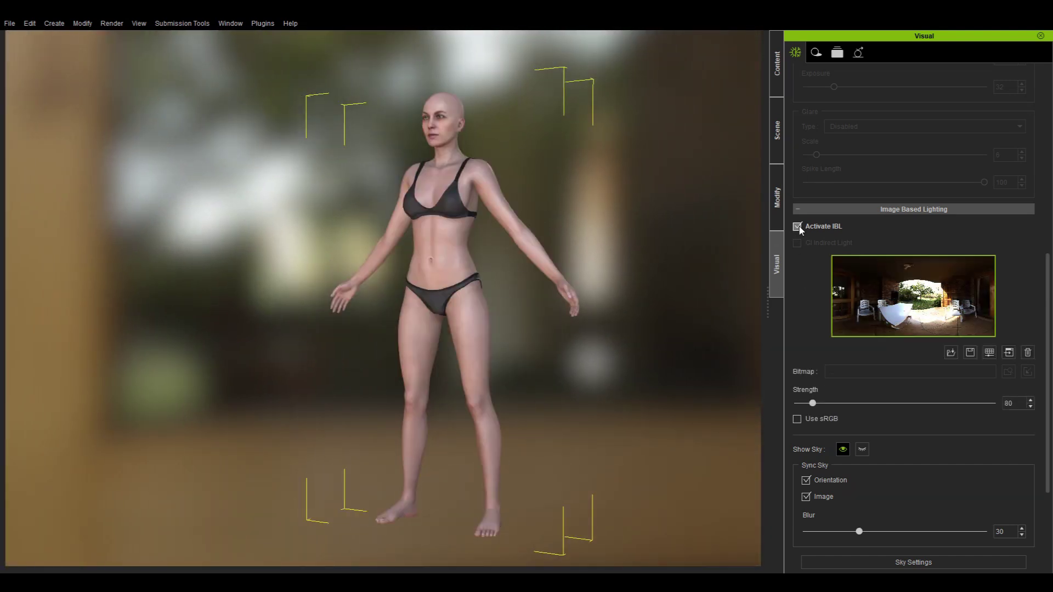
Open the light settings of the scene's Spotlight for review.
left_click(780, 141)
left_click(841, 176)
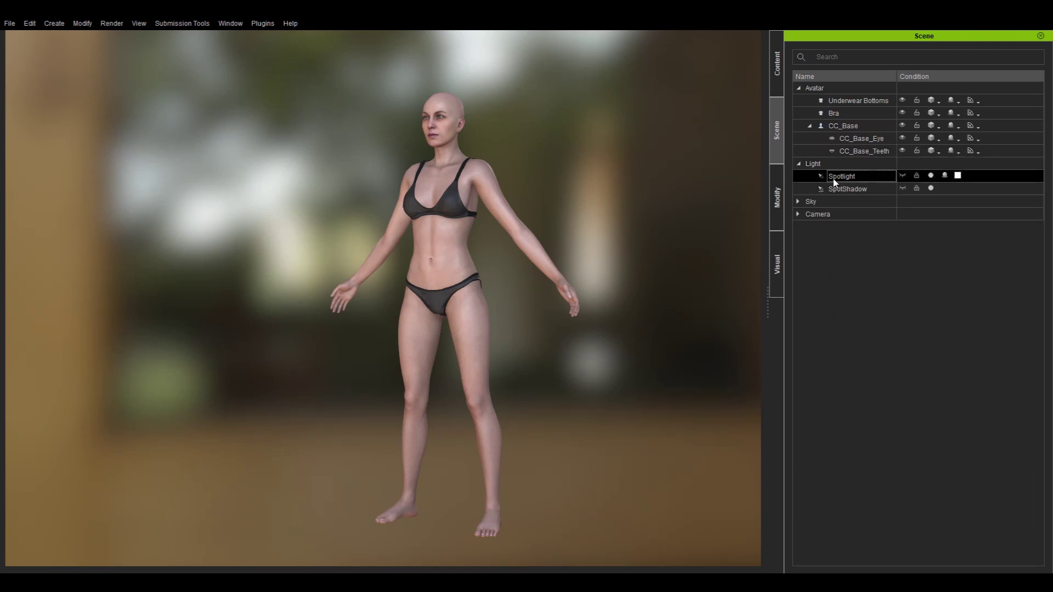
left_click(779, 198)
left_click(796, 54)
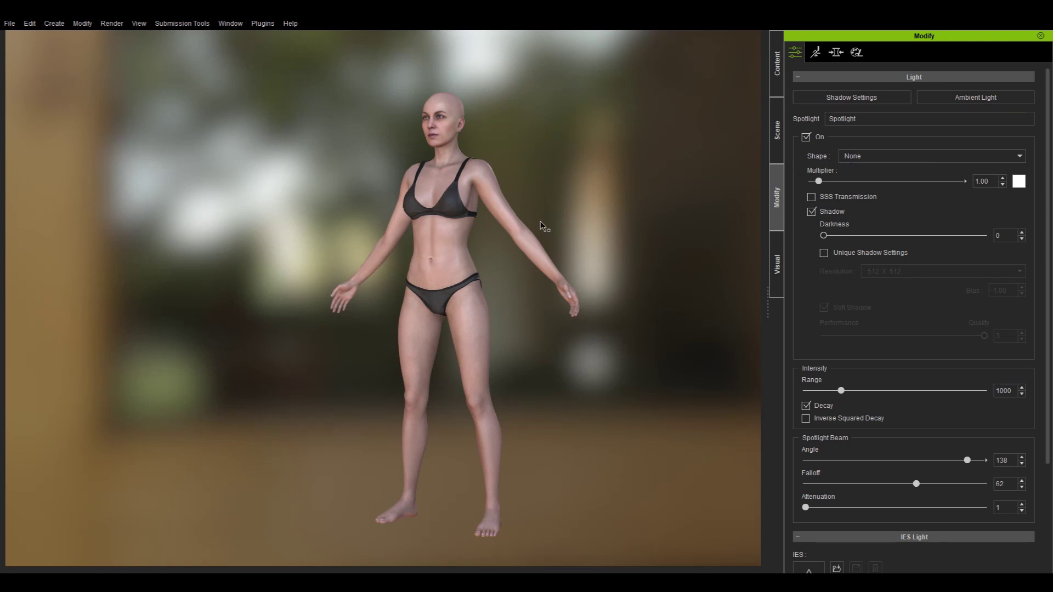
Apply the _DH Default stage template to the scene.
left_click(777, 62)
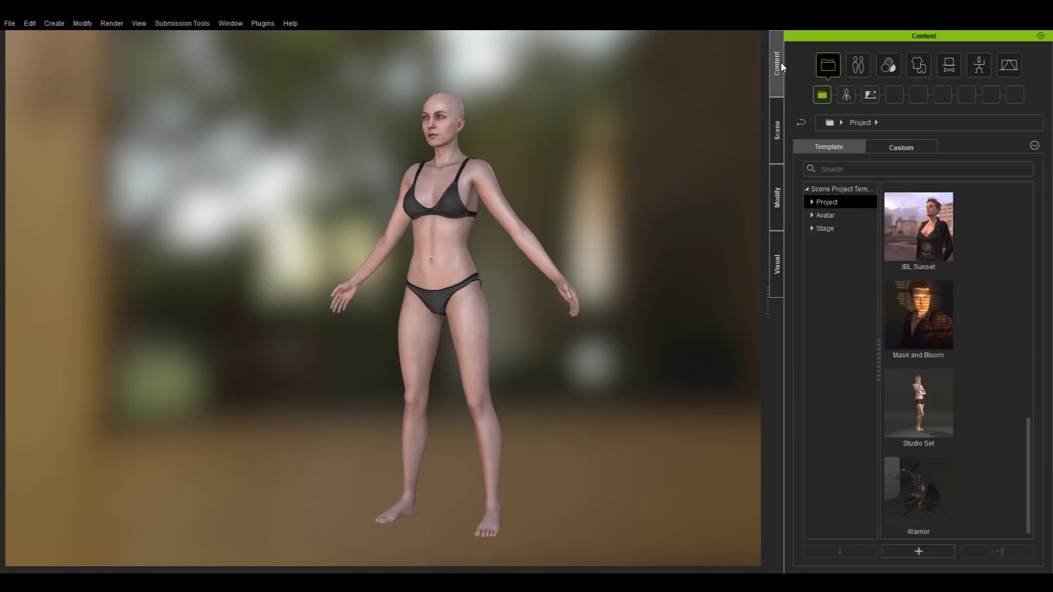
left_click(870, 96)
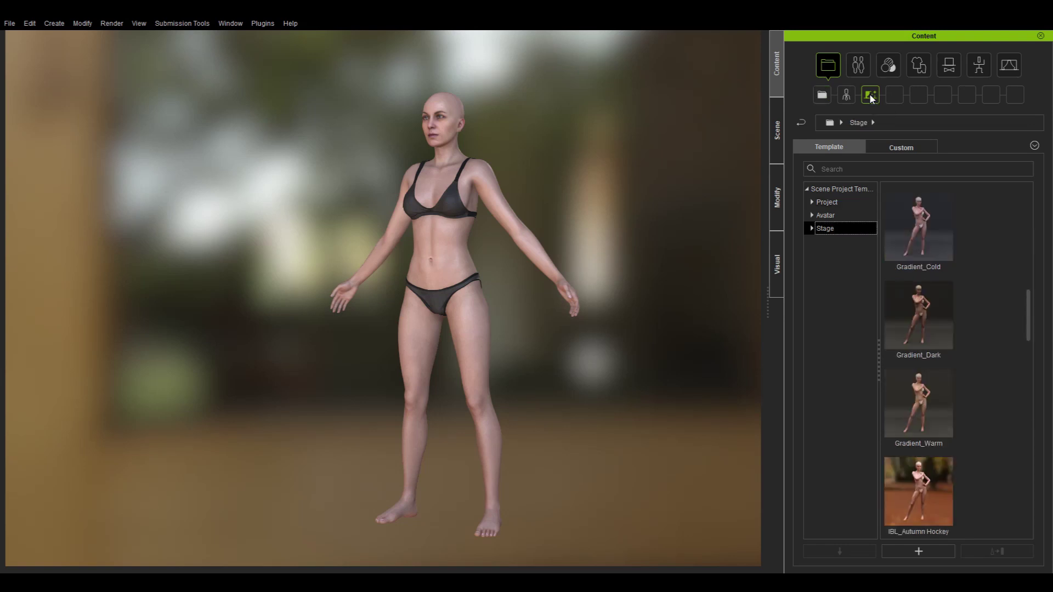
left_click_drag(1024, 328, 1033, 246)
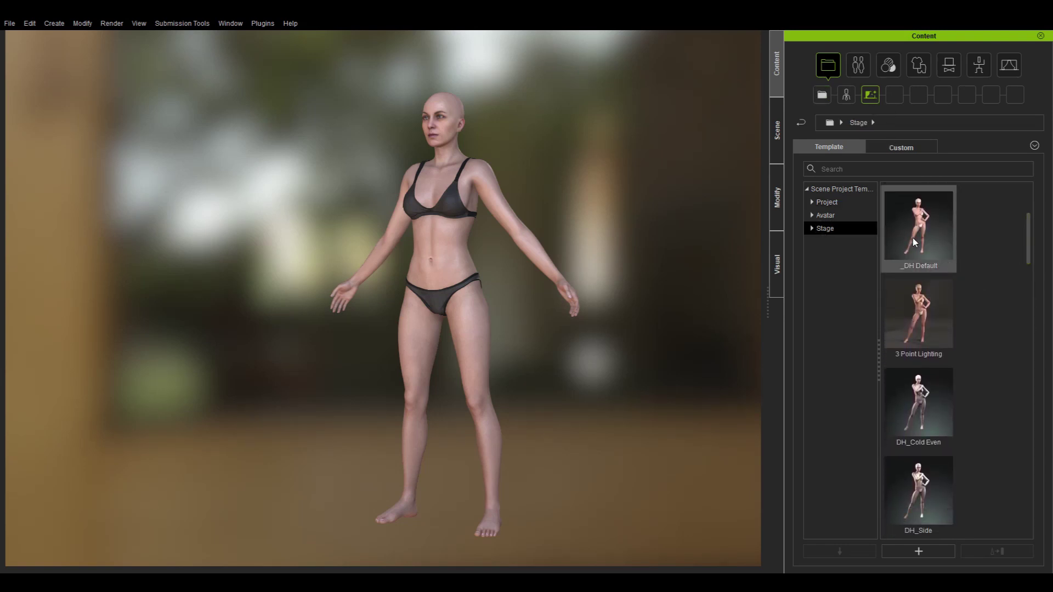
mouse_move(917, 243)
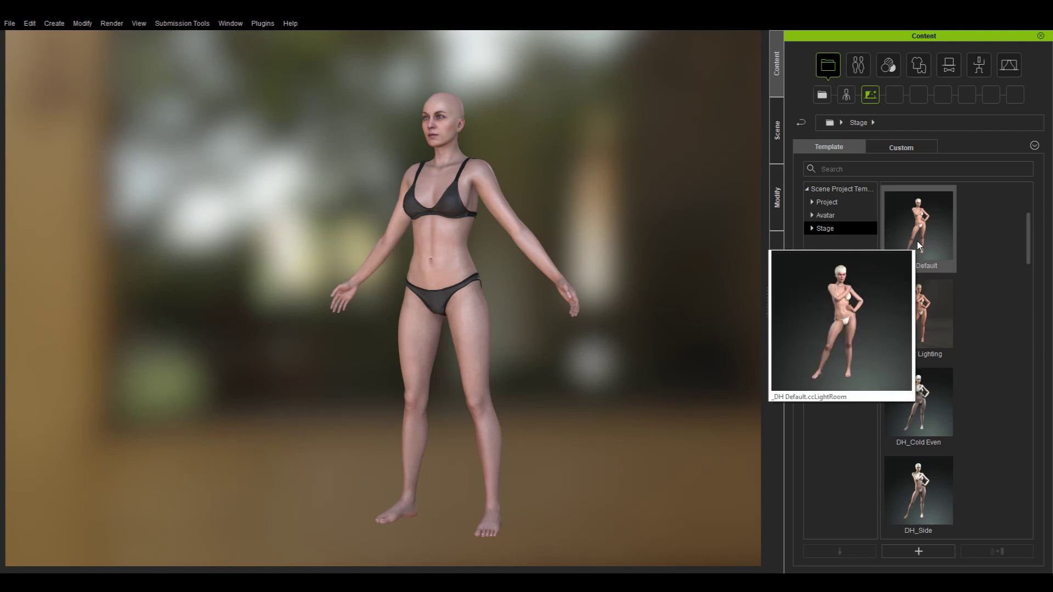
left_click(917, 242)
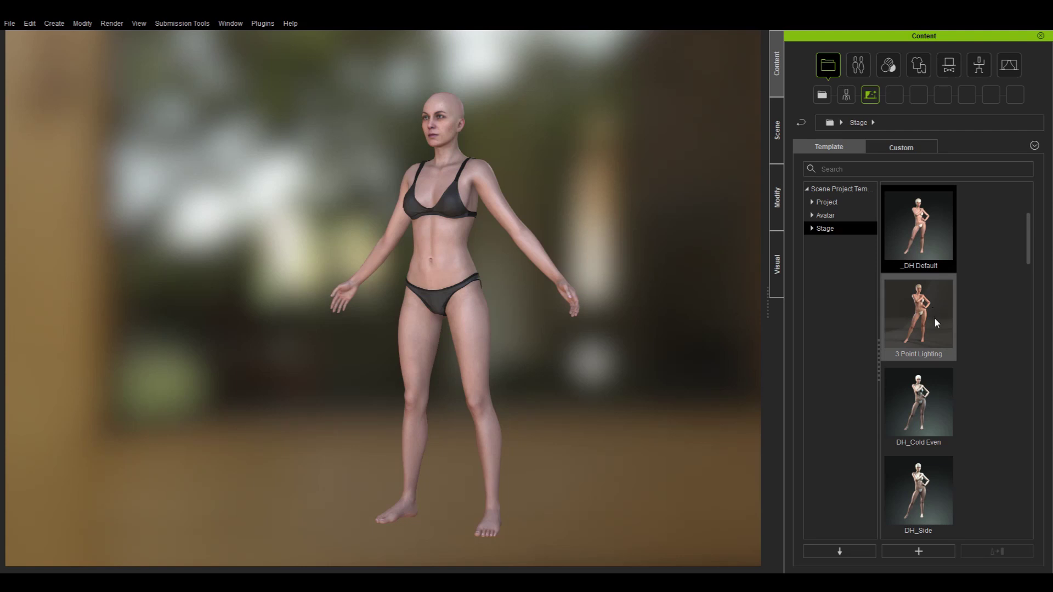
mouse_move(1029, 231)
left_mouse_down()
mouse_move(1033, 316)
mouse_move(1036, 232)
left_mouse_up()
left_click_drag(936, 254, 502, 198)
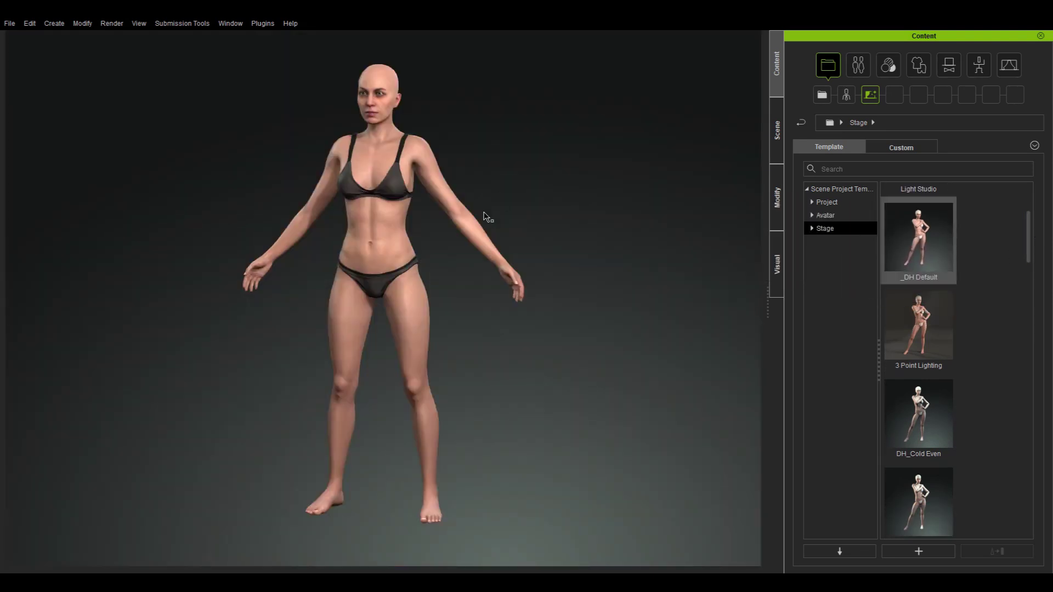
Toggle image-based lighting off and on again to compare its effect on the character under the _DH Default stage.
right_click_drag(490, 181, 351, 183)
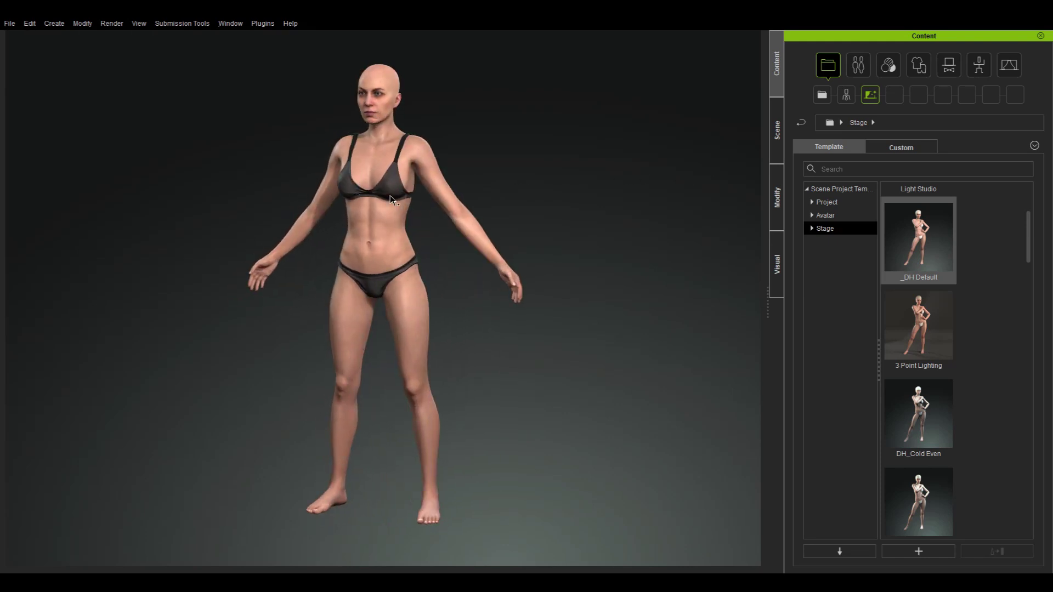
left_click(776, 263)
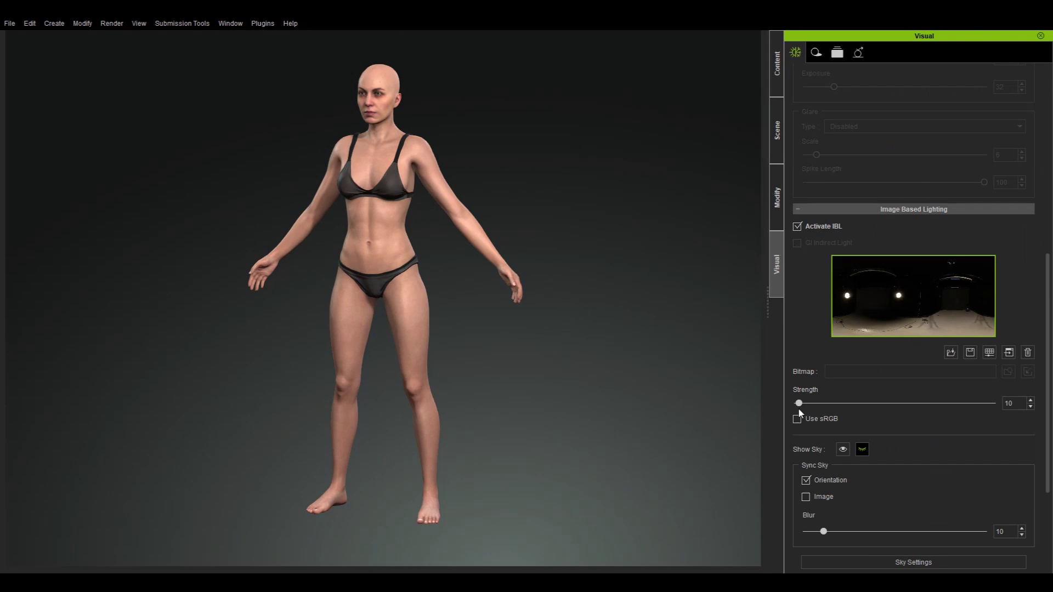
left_click(797, 226)
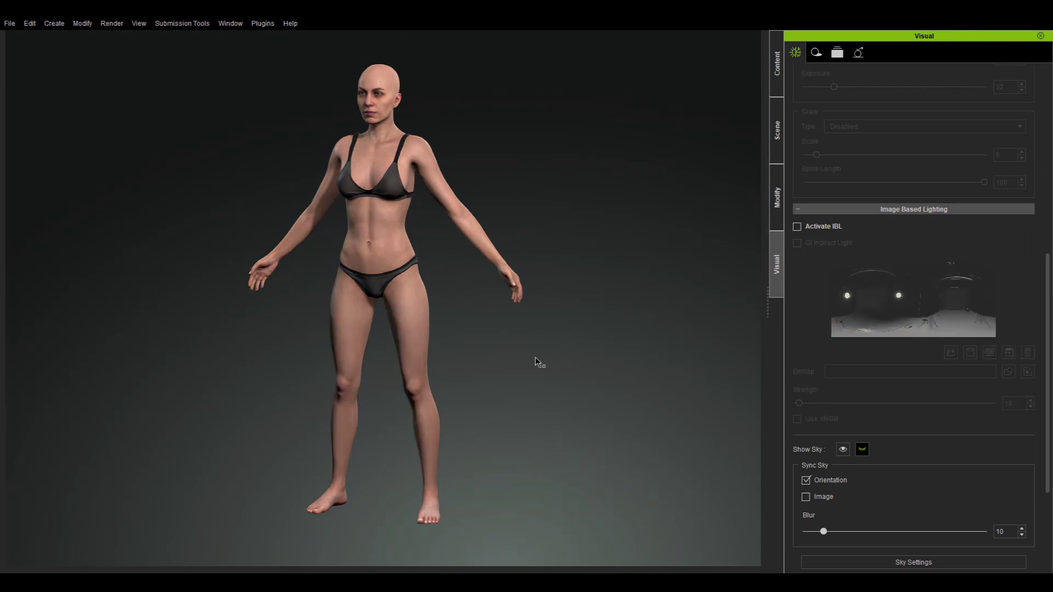
left_click(797, 226)
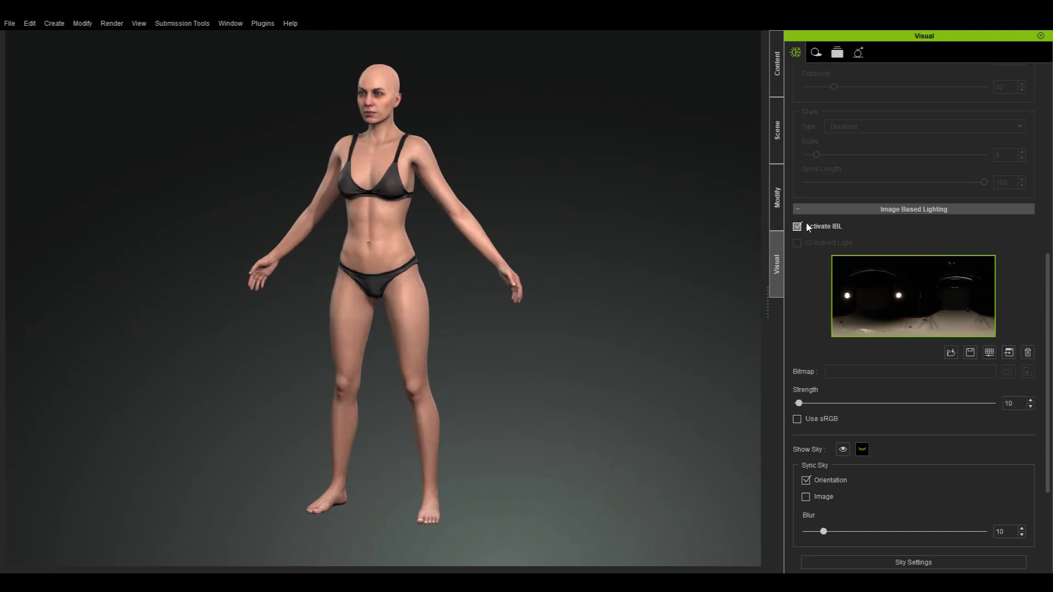
List the scene's Key, Side and Back lights and toggle the Key light off and on to compare the effect.
left_click(780, 144)
double_click(813, 164)
left_click(838, 175)
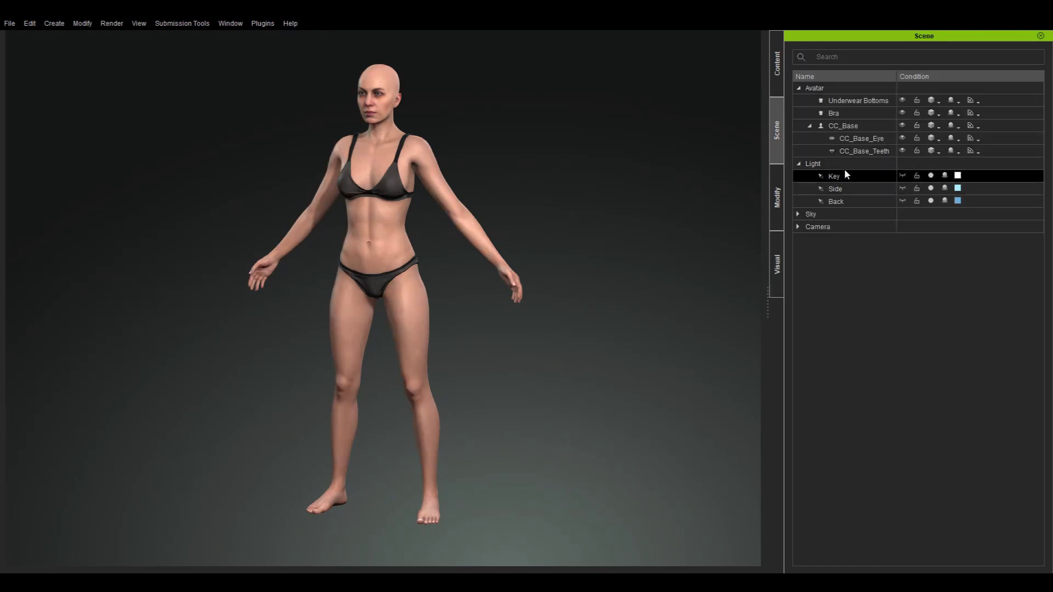
left_click(836, 189)
left_click(836, 201)
left_click(856, 176)
left_click(931, 176)
left_click(930, 176)
Frame the character's head and shoulders and compare the face with the Key light off and on.
key("j")
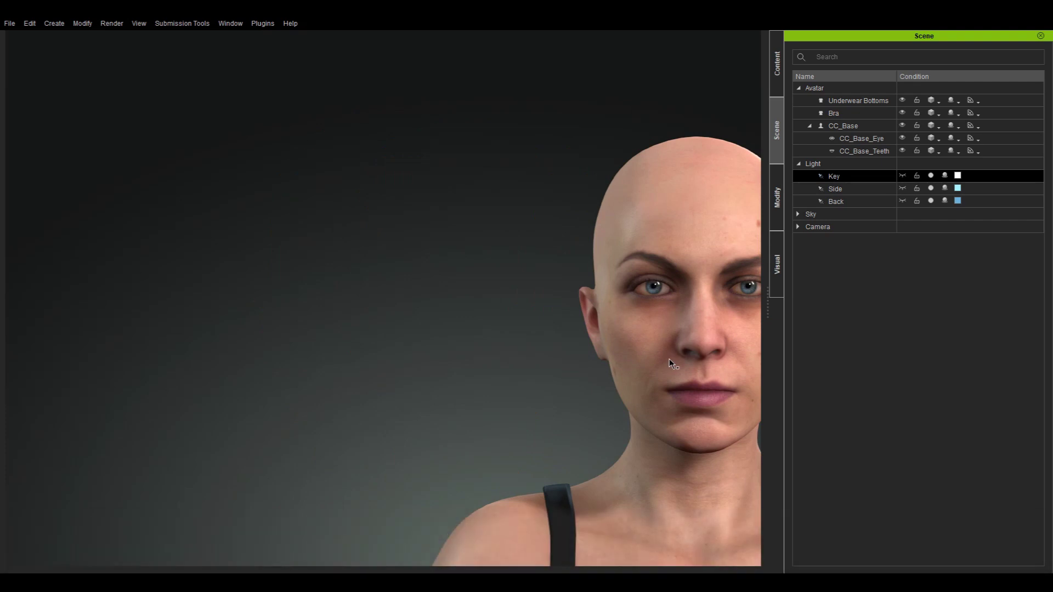
key("ctrl+z")
middle_click_drag(684, 356, 398, 302, "alt")
left_click(604, 362)
middle_click_drag(649, 353, 545, 301)
left_click(950, 205)
left_click(930, 176)
left_click(931, 175)
left_click(931, 175)
left_click(931, 176)
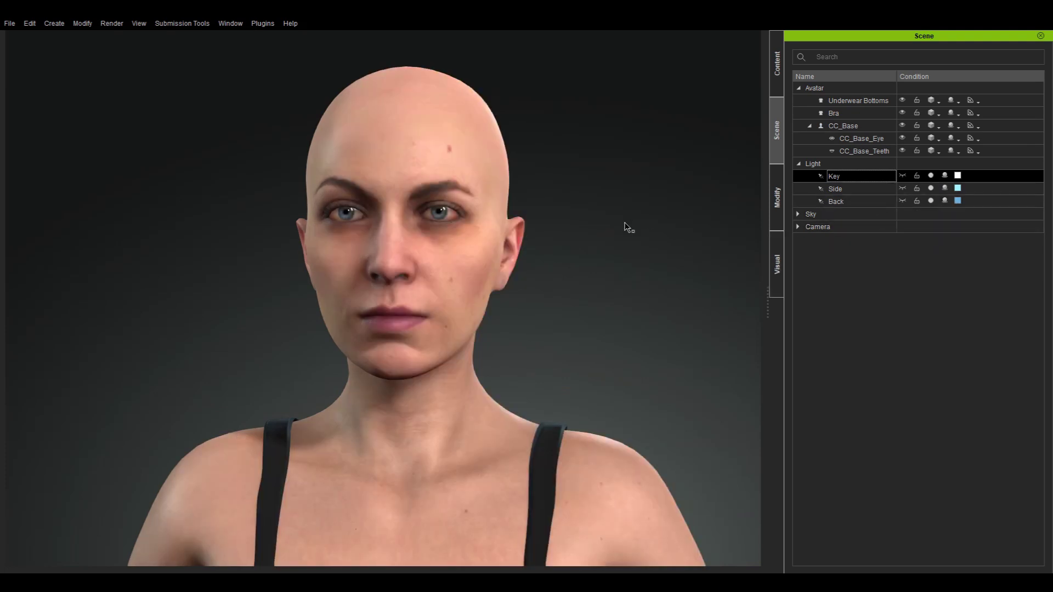
Move in close on the face and check the skin with the Key light switched off and back on.
left_click(453, 259)
right_click_drag(649, 303, 660, 340, "alt")
middle_click_drag(660, 340, 645, 355)
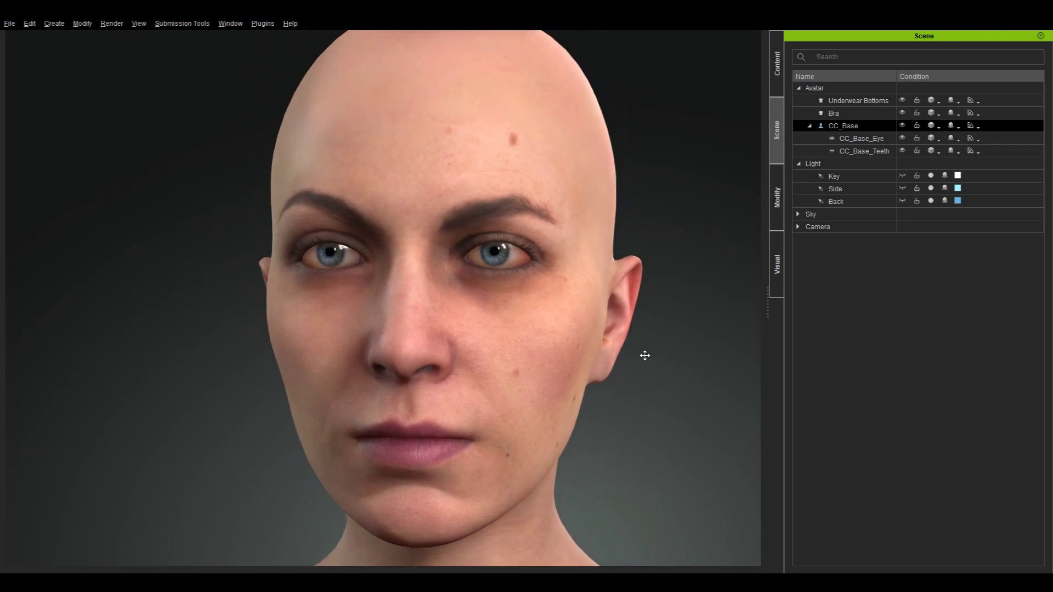
right_click_drag(304, 130, 504, 256)
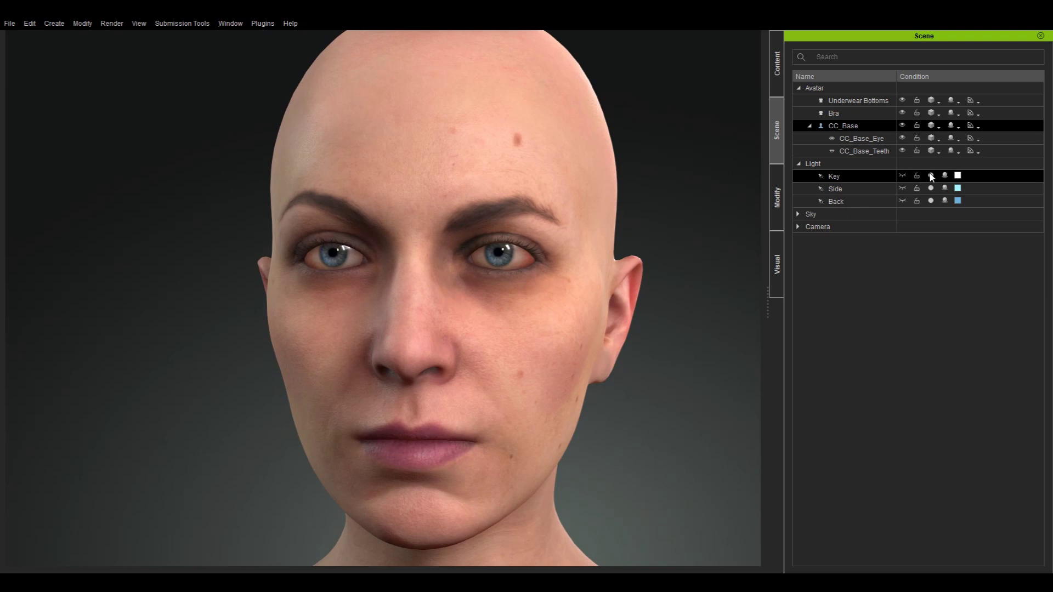
left_click(931, 175)
left_click(931, 177)
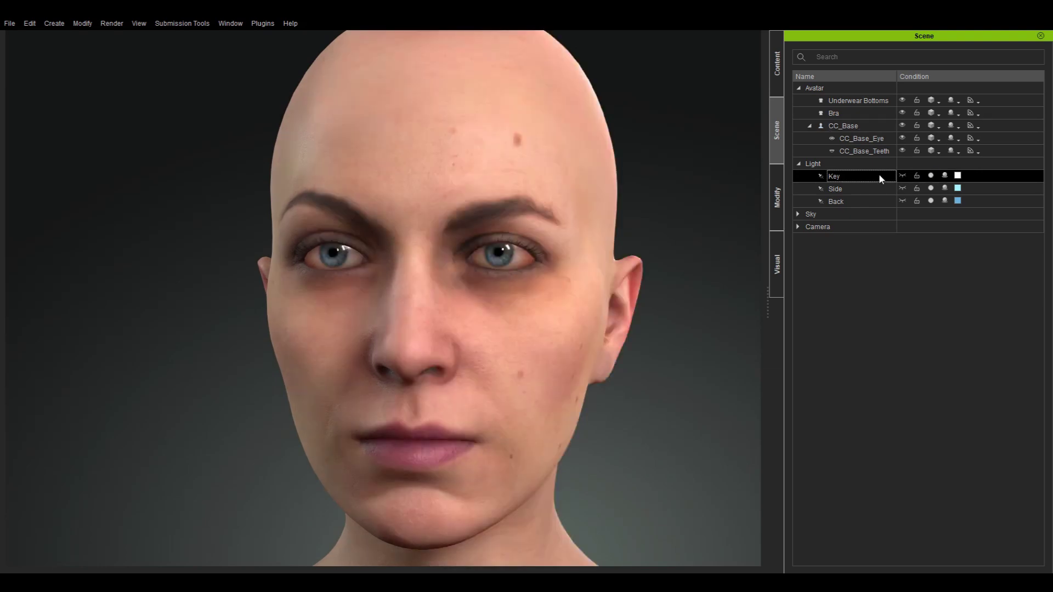
Review the Key light's settings, including its shape, multiplier, radius and soft radius.
left_click(777, 197)
left_click(798, 54)
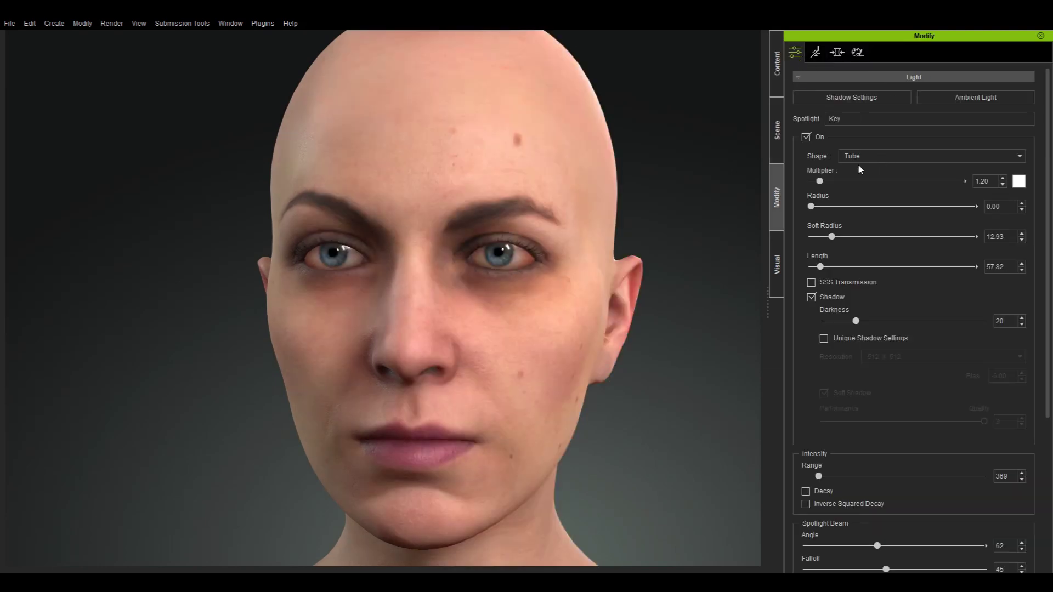
left_click_drag(820, 182, 821, 183)
left_click_drag(814, 212, 838, 237)
left_click(772, 152)
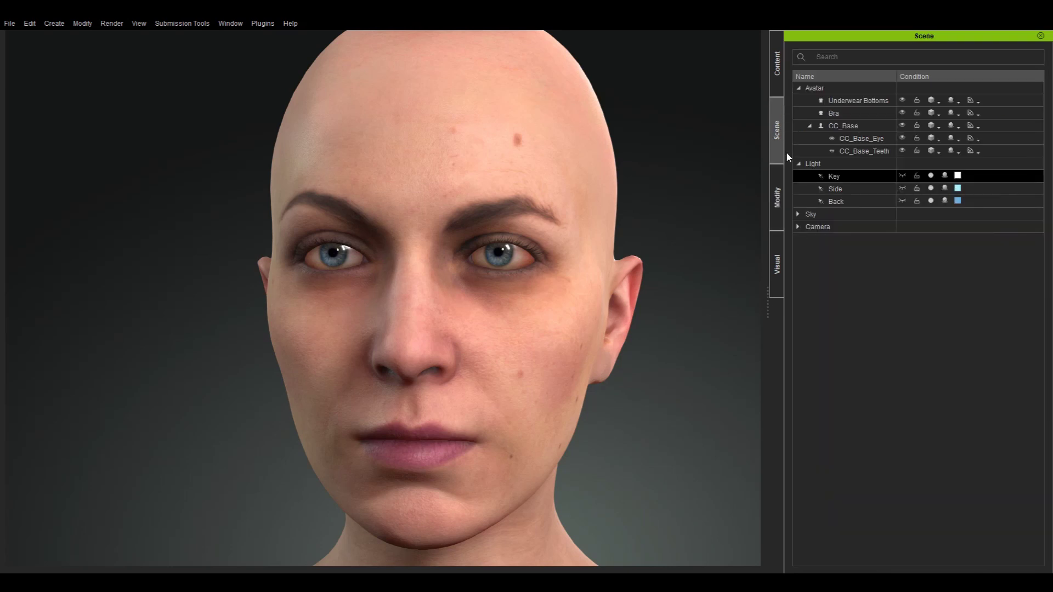
Toggle the Side light off and on to compare its effect on the front of the face.
left_click(845, 189)
left_click(931, 190)
left_click(931, 190)
left_click(931, 189)
left_click(931, 189)
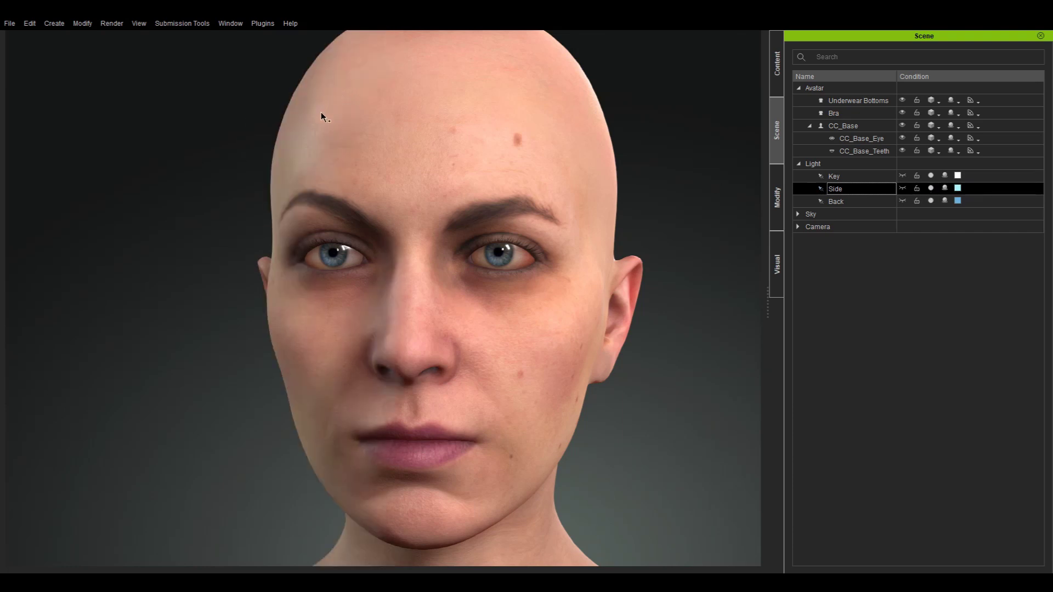
Turn the view toward the character's ear and compare that side of the face with the Side light off and on.
left_click(524, 371)
right_click_drag(523, 371, 439, 363, "alt")
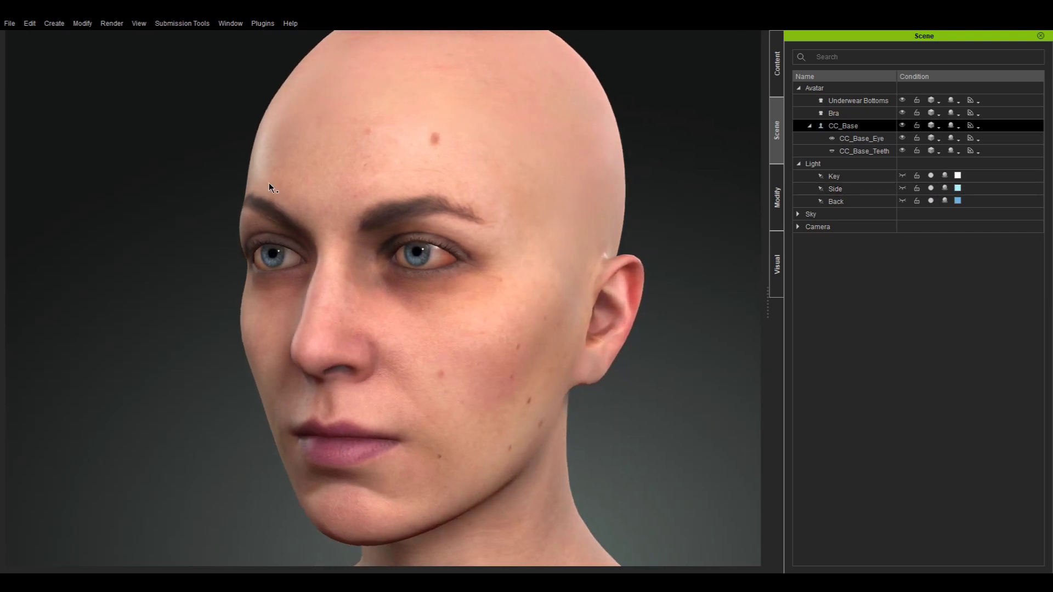
left_click(882, 202)
left_click(931, 188)
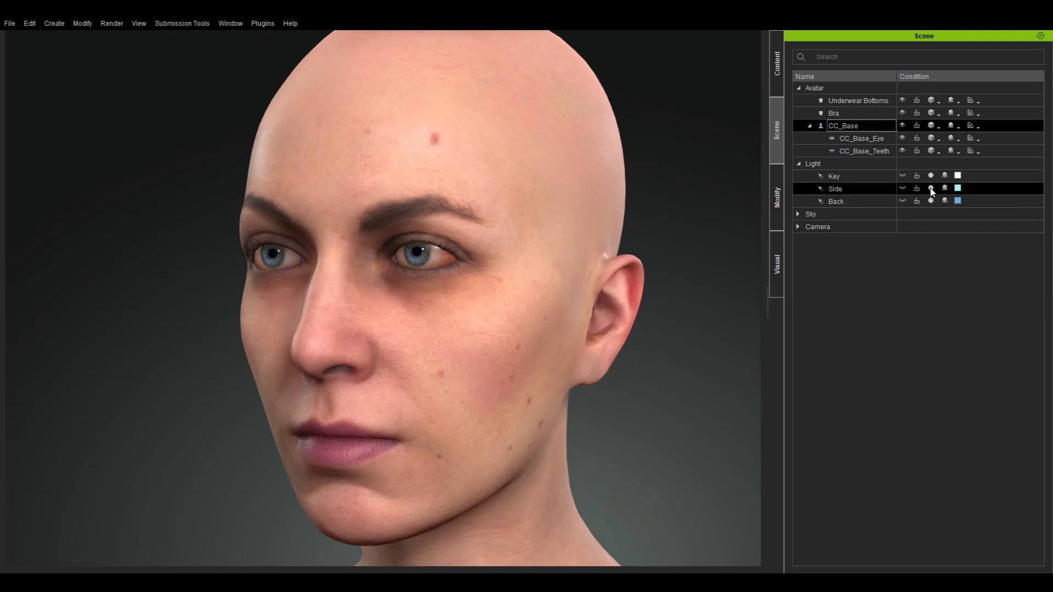
left_click(930, 188)
Toggle the Back light off and on to compare its effect on the head.
left_click(843, 202)
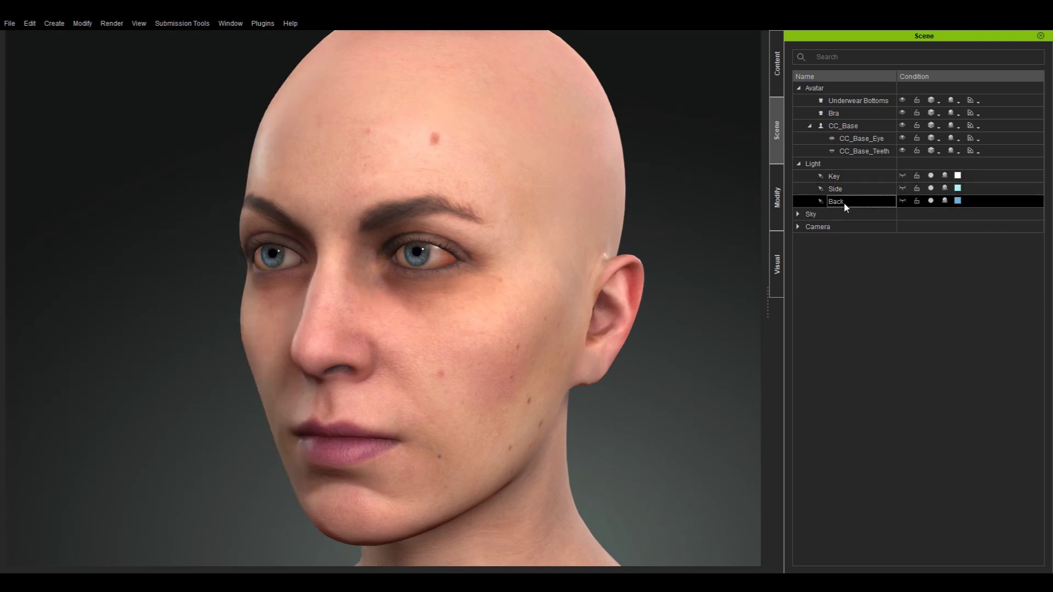
left_click(931, 200)
left_click(931, 201)
Turn off the Side and Key lights and inspect the face from the front with only the Back light on.
left_click(934, 190, "ctrl")
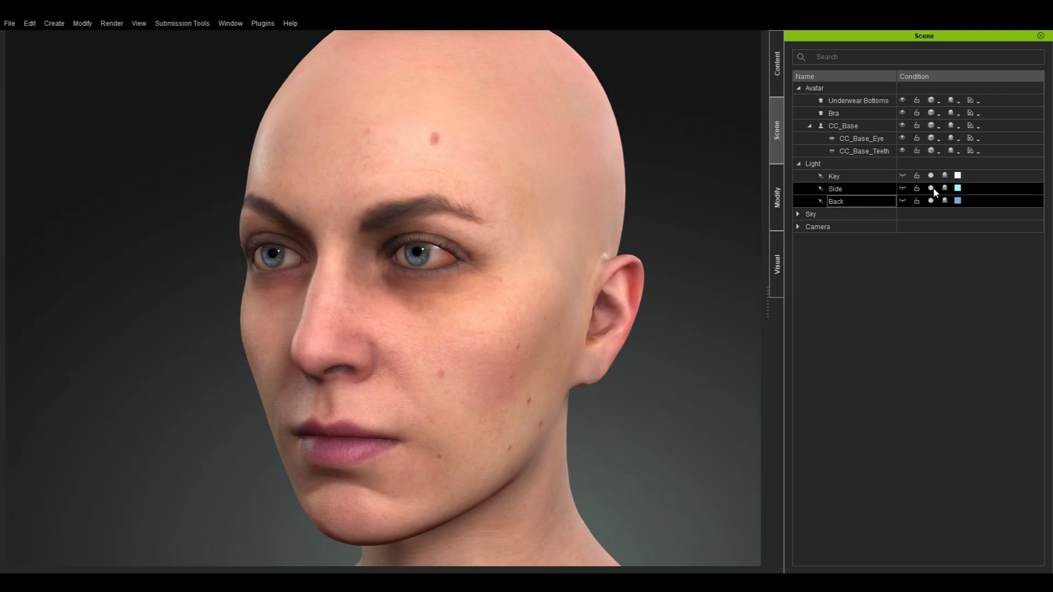
left_click(931, 188)
left_click(931, 175)
left_click(553, 332)
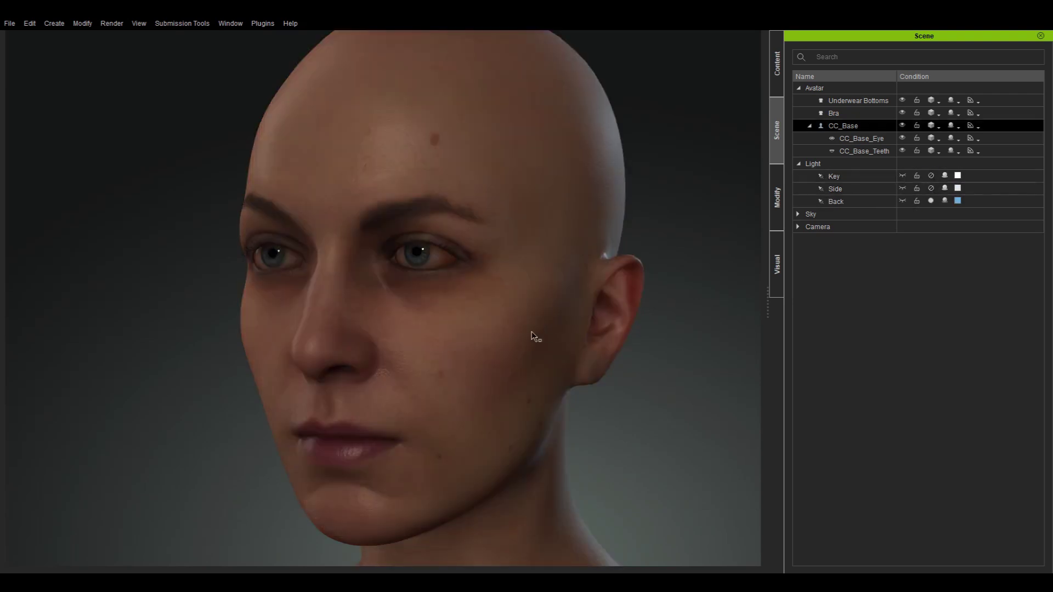
left_click_drag(468, 327, 536, 330, "alt")
right_click_drag(536, 329, 570, 328)
Set the Back light's multiplier to 3.64 and toggle its SSS Transmission off and on to compare the ears.
left_click(871, 202)
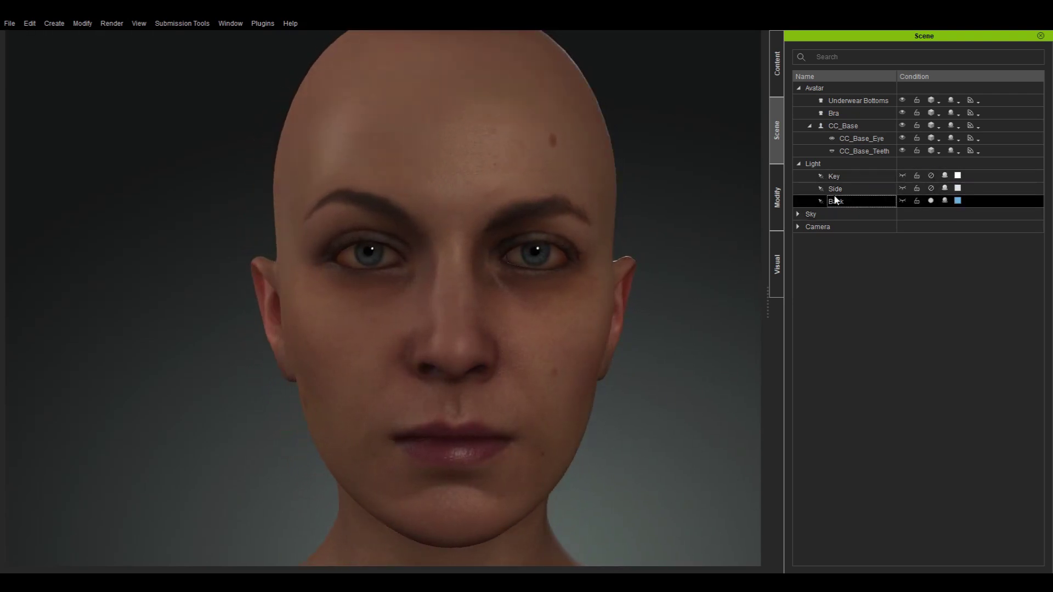
left_click(782, 198)
mouse_move(821, 185)
left_mouse_down()
mouse_move(939, 187)
mouse_move(800, 186)
mouse_move(939, 190)
mouse_move(818, 186)
mouse_move(863, 190)
mouse_move(838, 191)
left_mouse_up()
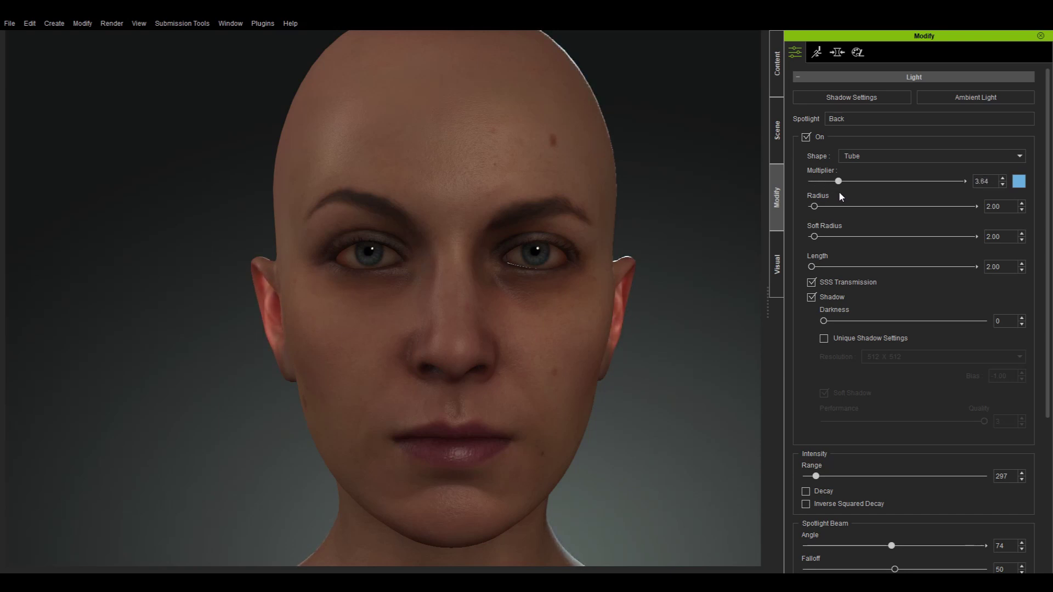
left_click(812, 283)
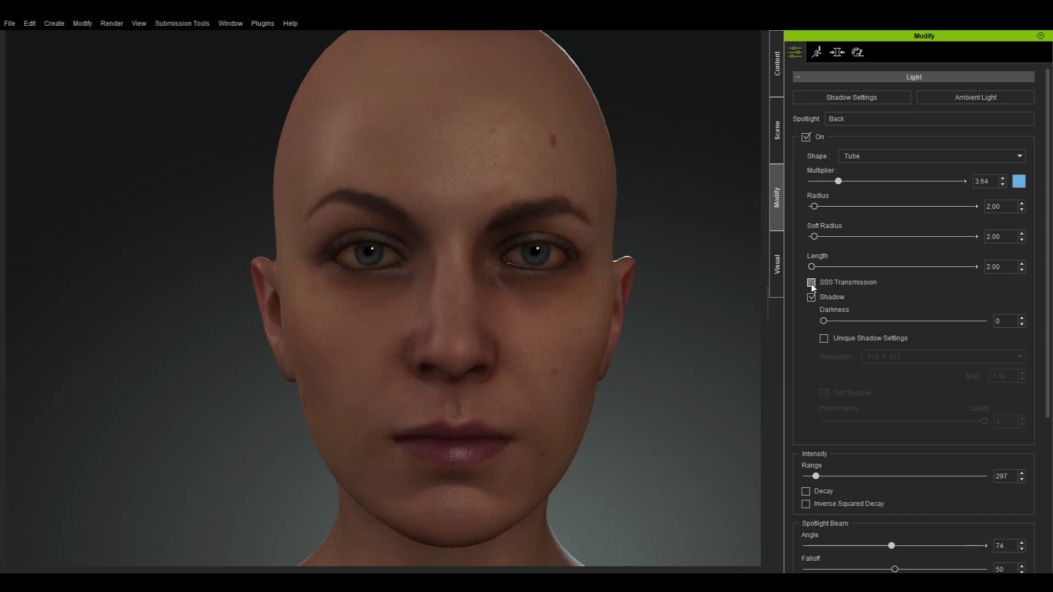
left_click(811, 283)
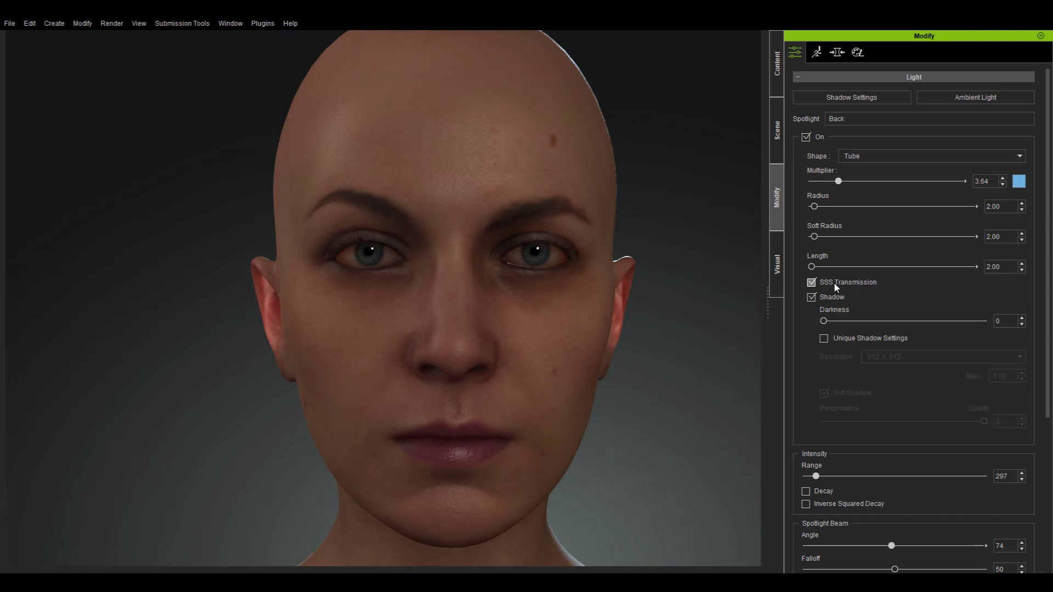
Turn the Key and Side lights back on.
left_click(782, 158)
left_click(890, 175)
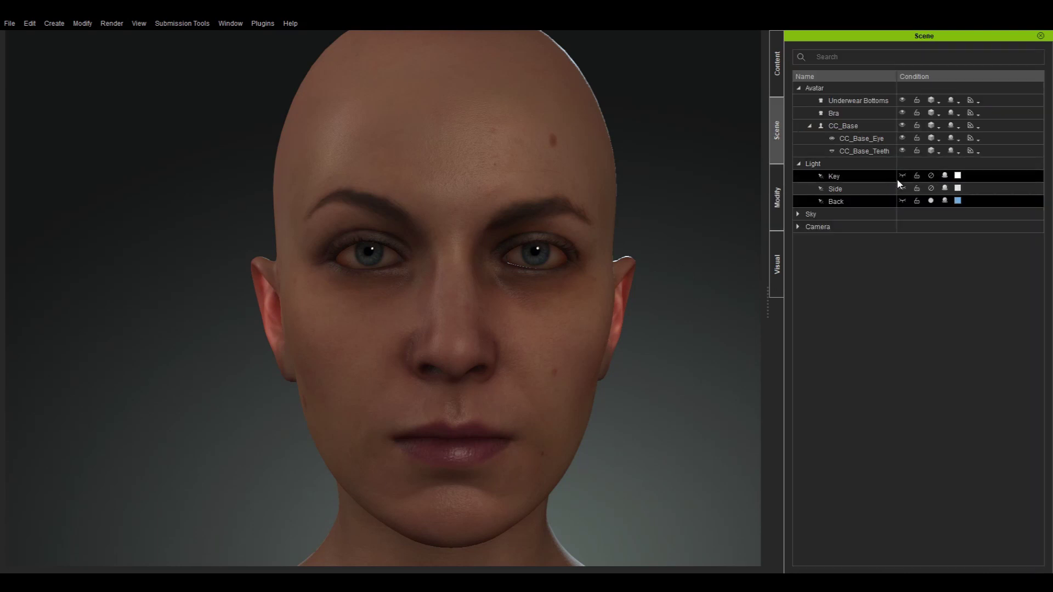
left_click(855, 189, "ctrl")
left_click(932, 175)
left_click(931, 175)
Examine the character under all three lights, from a three-quarter view of the face out to the whole body.
left_click(602, 397)
left_click_drag(602, 400, 478, 403, "alt")
scroll(479, 404, "down", 8)
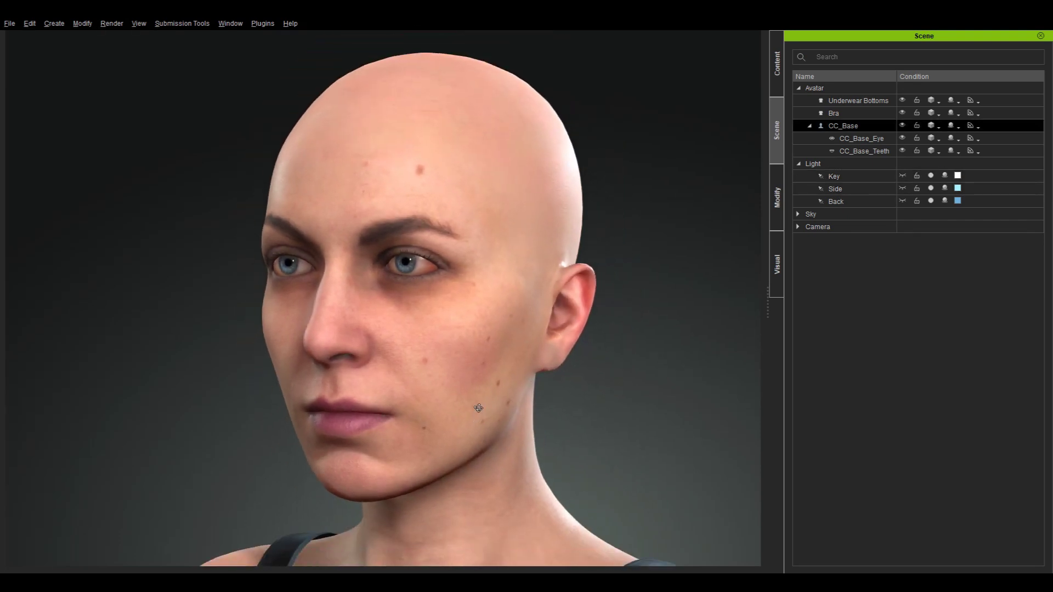
scroll(508, 455, "down", 10)
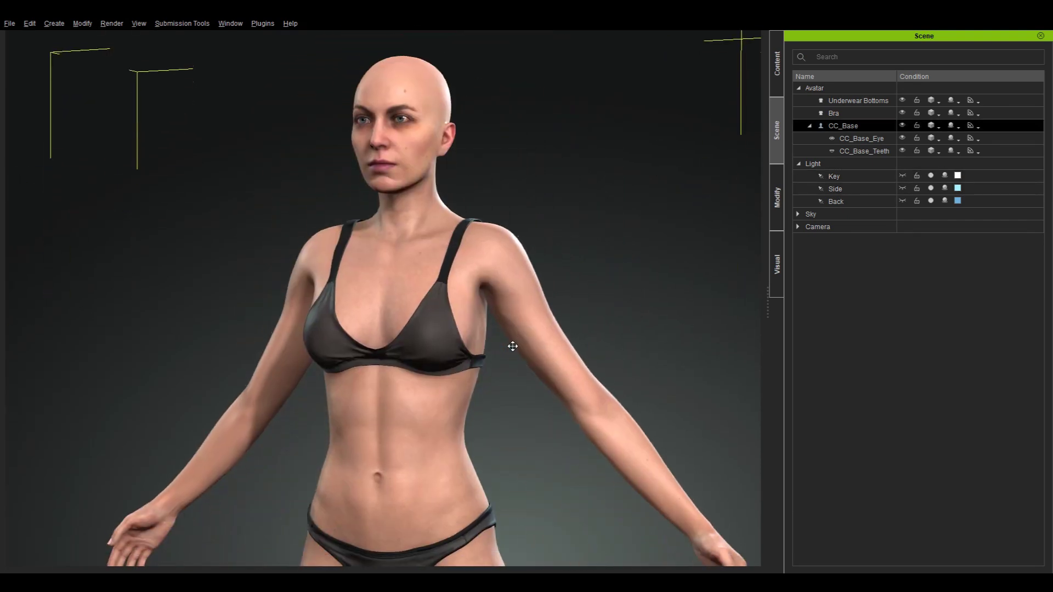
middle_click_drag(548, 492, 533, 378)
scroll(541, 428, "down", 3)
mouse_move(541, 428)
right_mouse_down()
mouse_move(560, 416)
mouse_move(696, 423)
mouse_move(522, 421)
right_mouse_up()
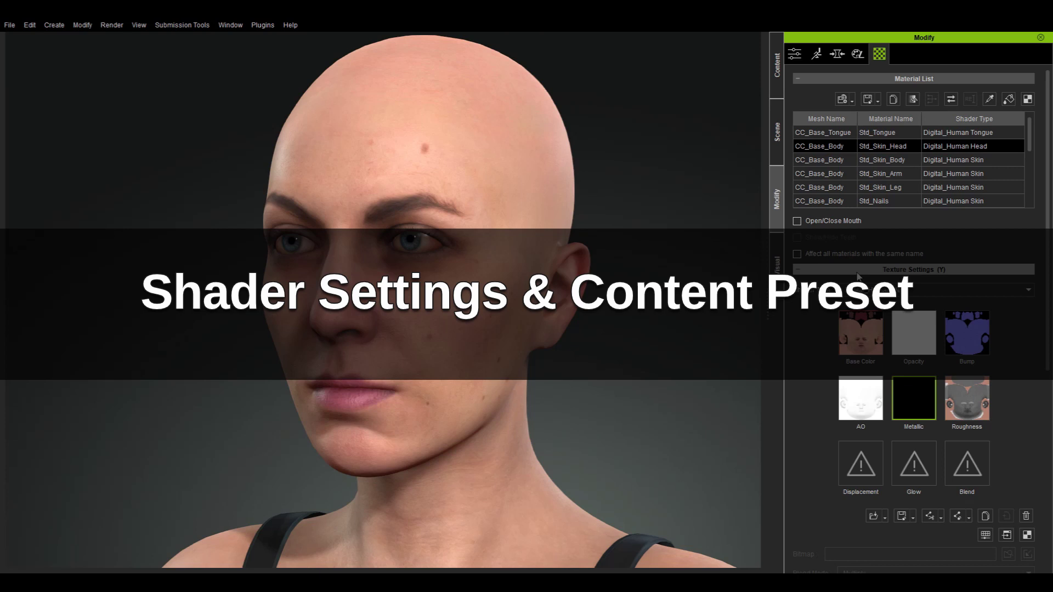
Show the shader textures of the Std_Skin_Head material and preview the Base Color Blend Map.
left_click(857, 271)
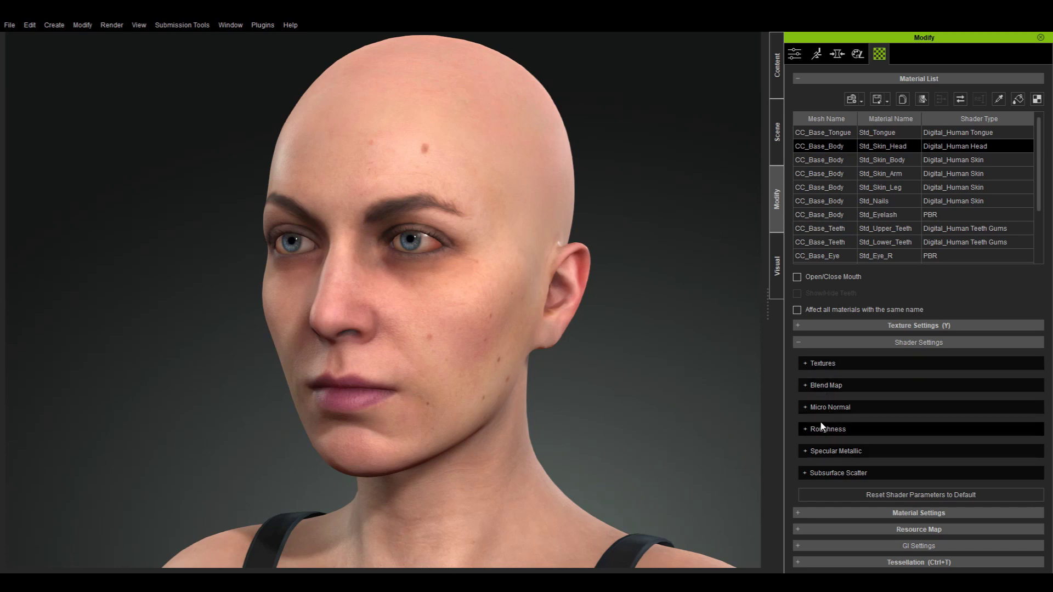
left_click(832, 364)
left_click_drag(1049, 151, 1049, 264)
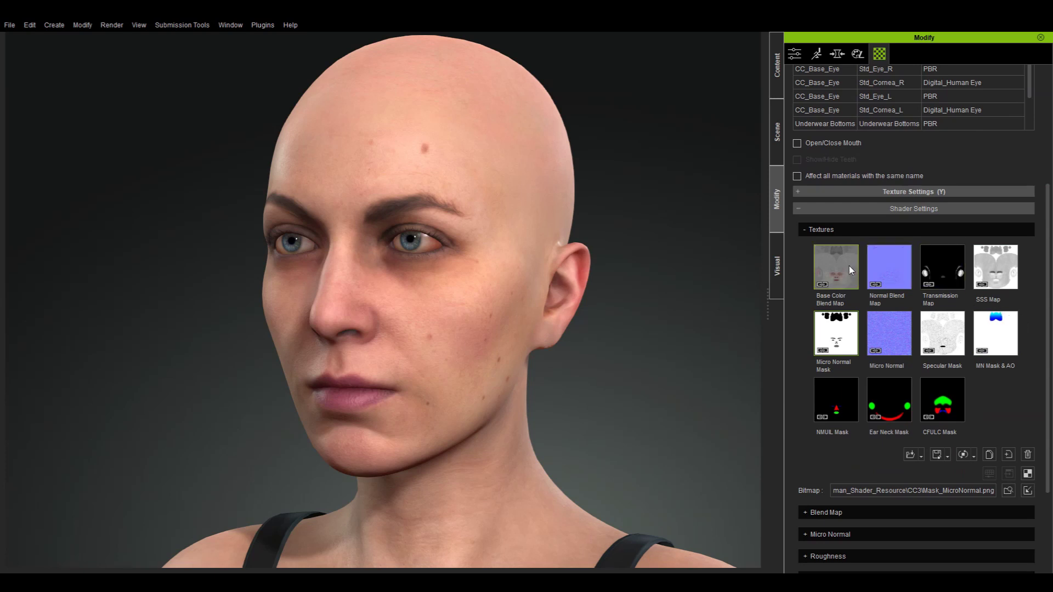
mouse_move(849, 269)
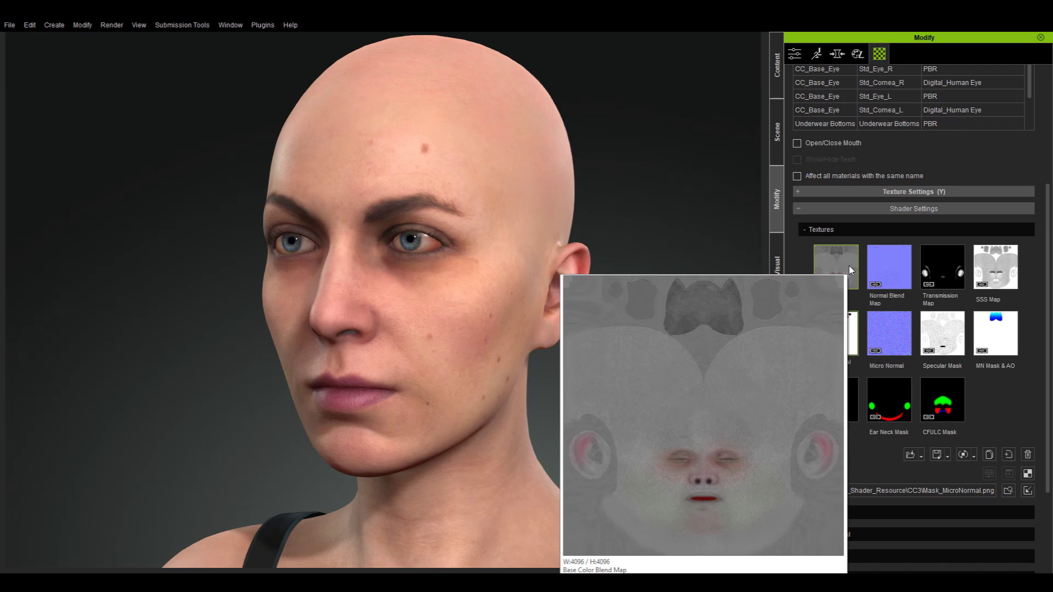
left_click_drag(1048, 212, 1048, 273)
Try the head's Base Color Blend Map Strength at its minimum and maximum, and set it to 0.488.
left_click(818, 440)
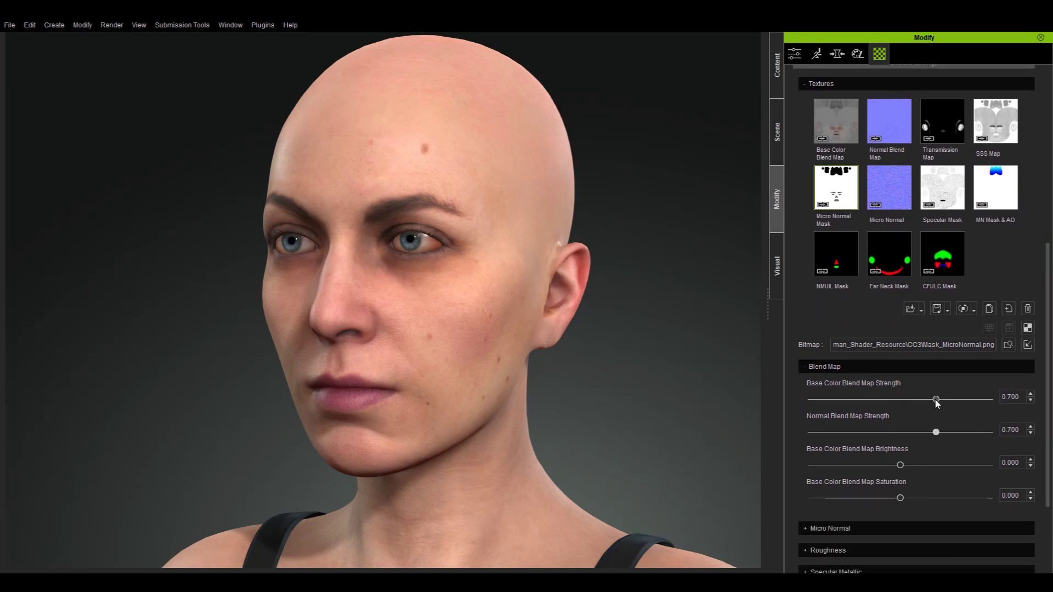
left_click_drag(936, 404, 783, 408)
left_click_drag(926, 410, 1051, 411)
mouse_move(990, 399)
left_mouse_down()
mouse_move(846, 401)
mouse_move(898, 402)
left_mouse_up()
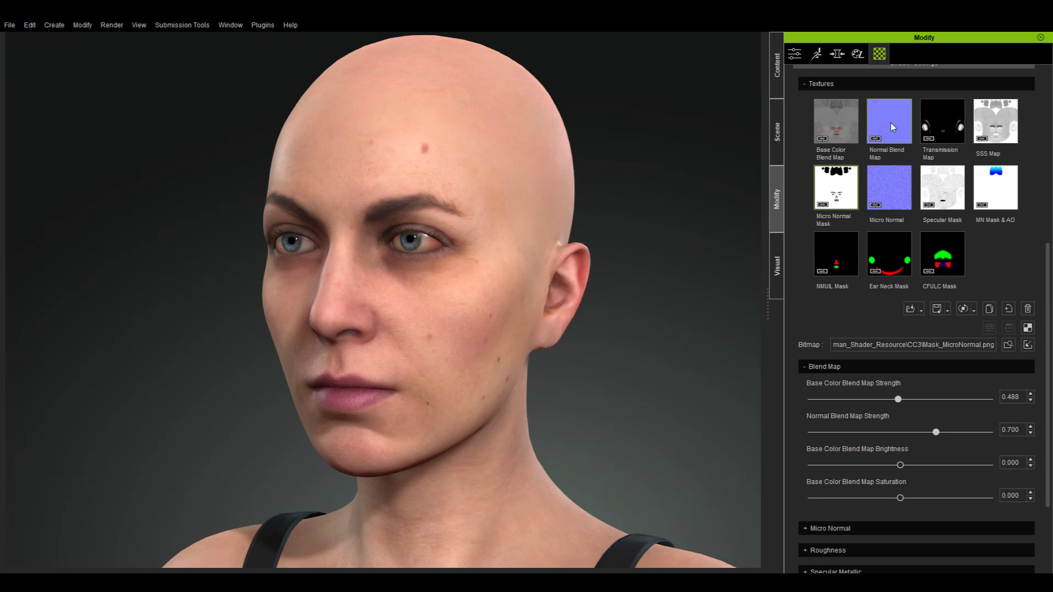
Try the Normal Blend Map Strength at 1.000 and 0.583 while inspecting the facial skin up close, and return it to 0.700.
mouse_move(891, 127)
left_click_drag(936, 432, 990, 432)
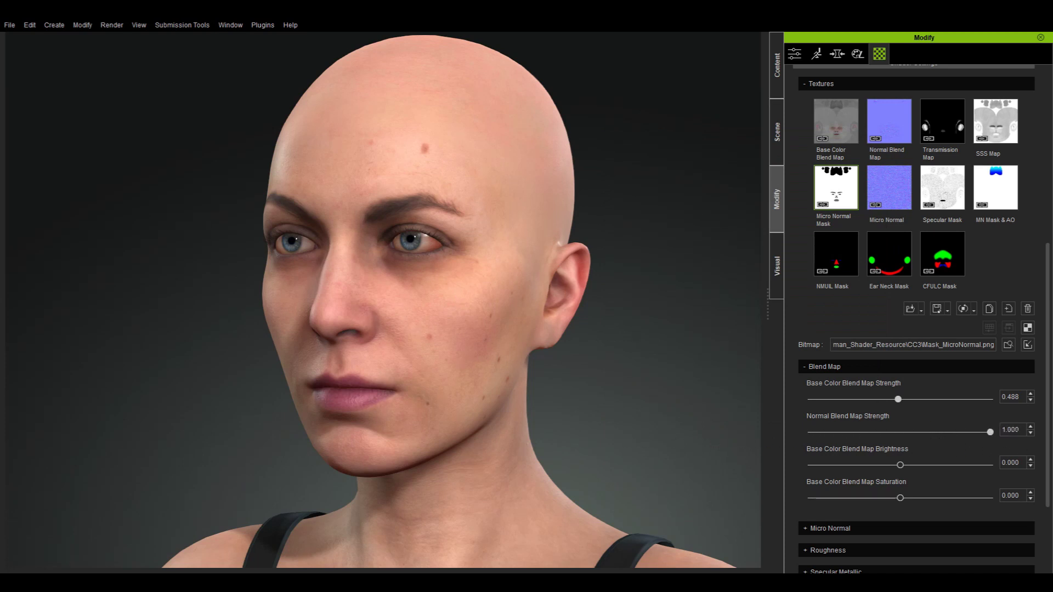
left_click_drag(917, 449, 915, 449)
right_click_drag(456, 362, 470, 324, "alt")
middle_click_drag(510, 340, 477, 324, "alt")
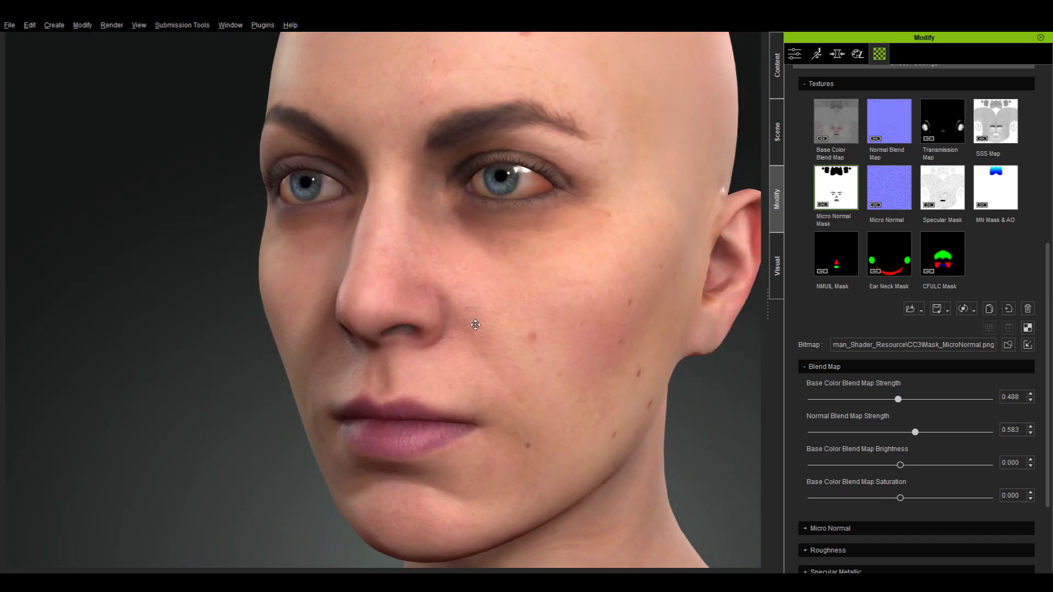
left_click_drag(915, 433, 990, 432)
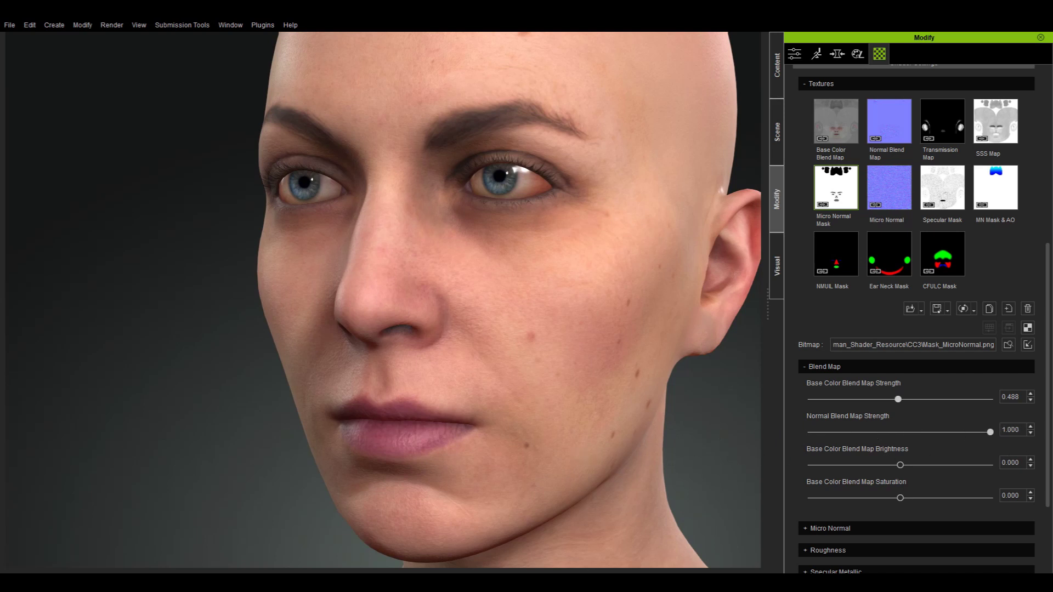
left_click_drag(1044, 460, 936, 453)
Try different Base Color Blend Map Brightness and Saturation values, resetting each to 0.000 and checking the face.
mouse_move(901, 465)
left_mouse_down()
mouse_move(874, 466)
mouse_move(908, 474)
mouse_move(886, 470)
mouse_move(898, 466)
left_mouse_up()
double_click(875, 451)
middle_click_drag(578, 396, 554, 399)
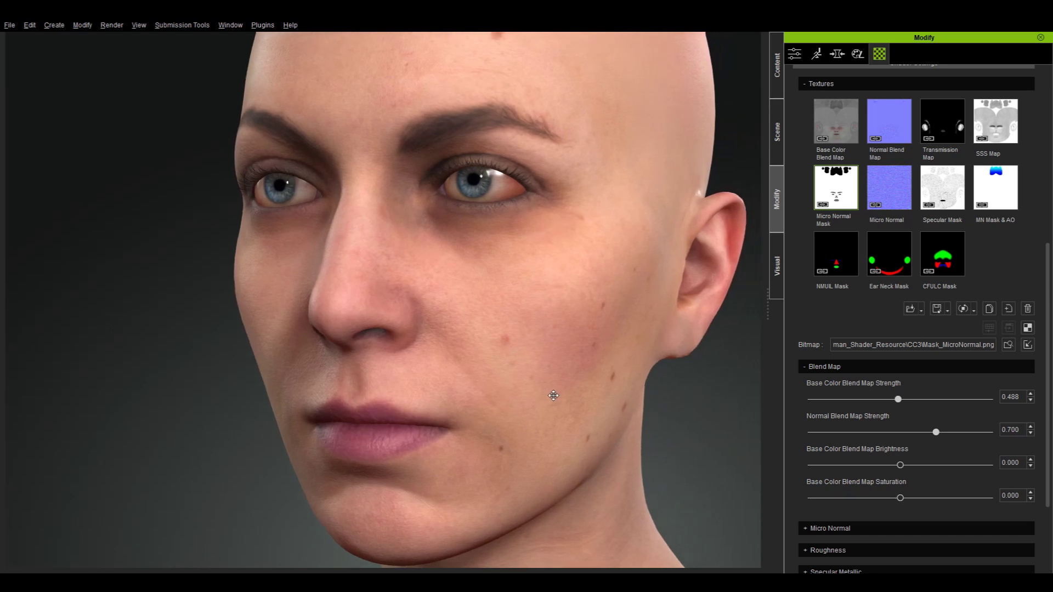
mouse_move(901, 500)
left_mouse_down()
mouse_move(874, 498)
mouse_move(910, 496)
mouse_move(881, 497)
mouse_move(894, 498)
left_mouse_up()
double_click(874, 498)
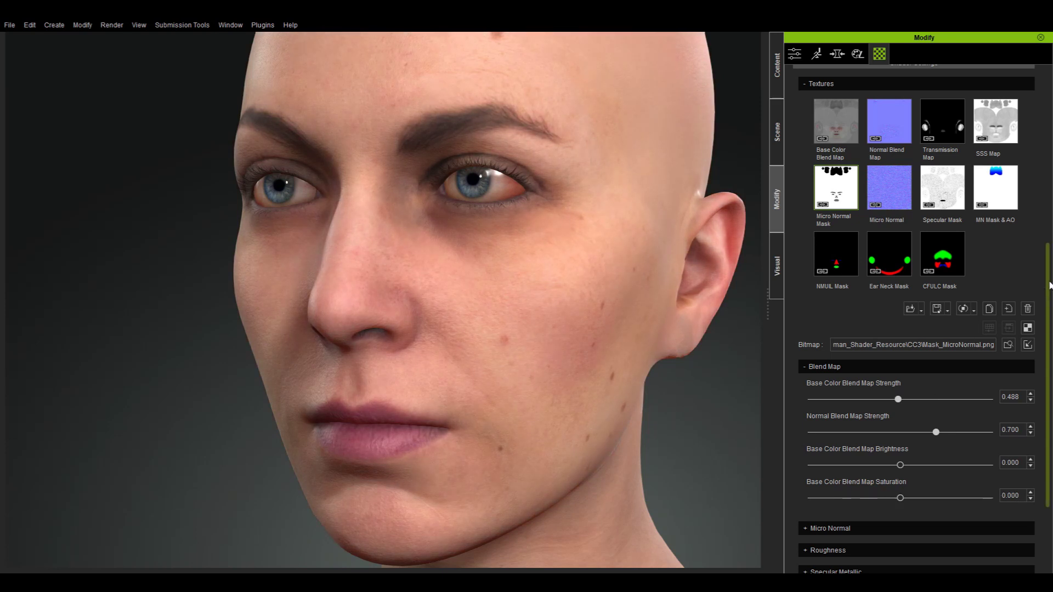
right_click_drag(547, 387, 579, 414)
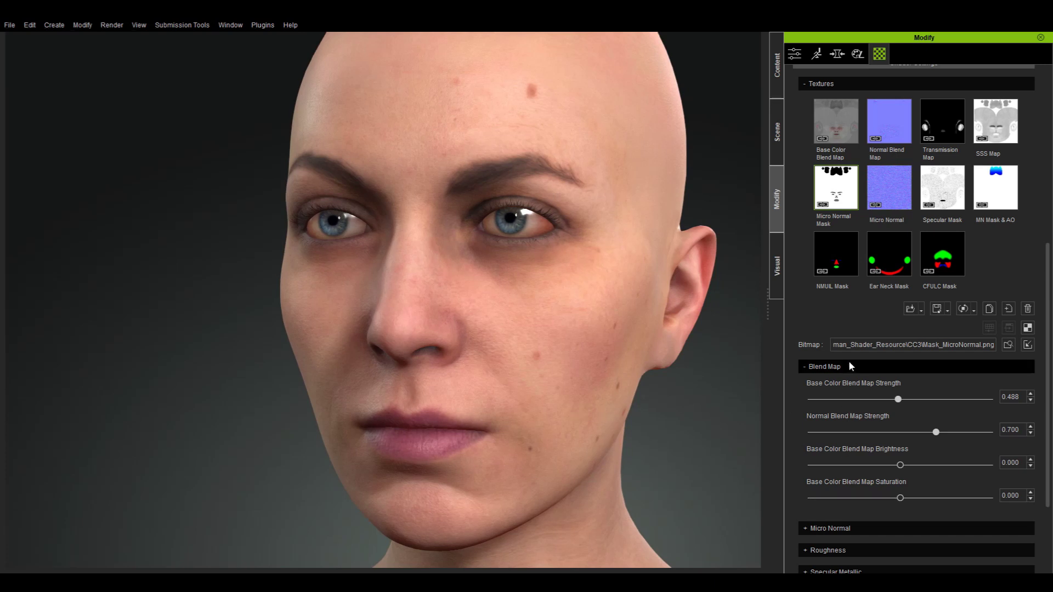
Set the head's Micro Roughness Scale to 0.056, Nose Roughness Scale to -0.148 and Mouth Roughness Scale to -0.028.
left_click(849, 367)
left_click(826, 429)
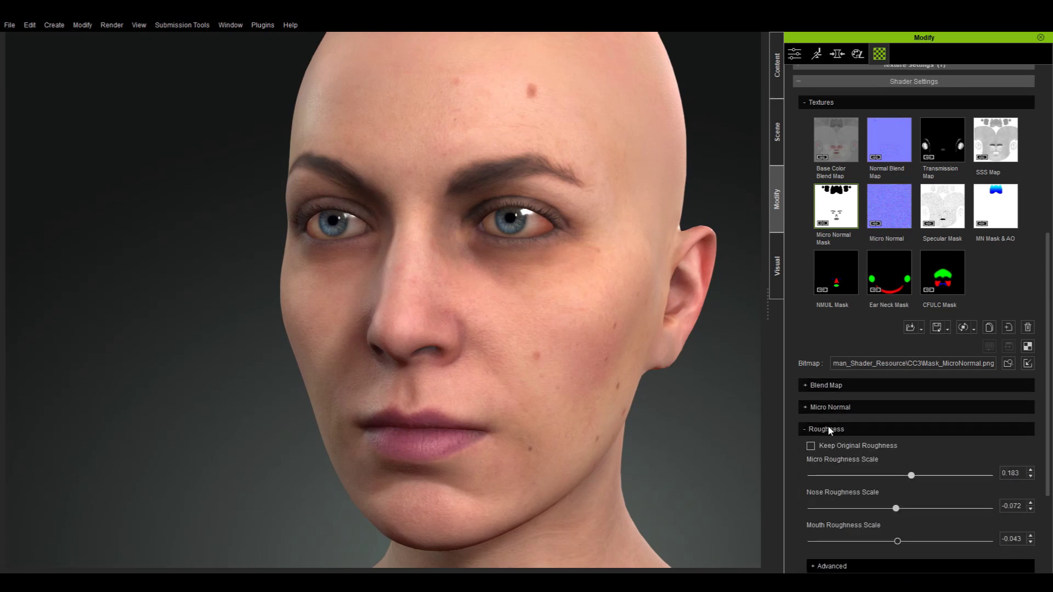
left_click_drag(1045, 243, 1043, 314)
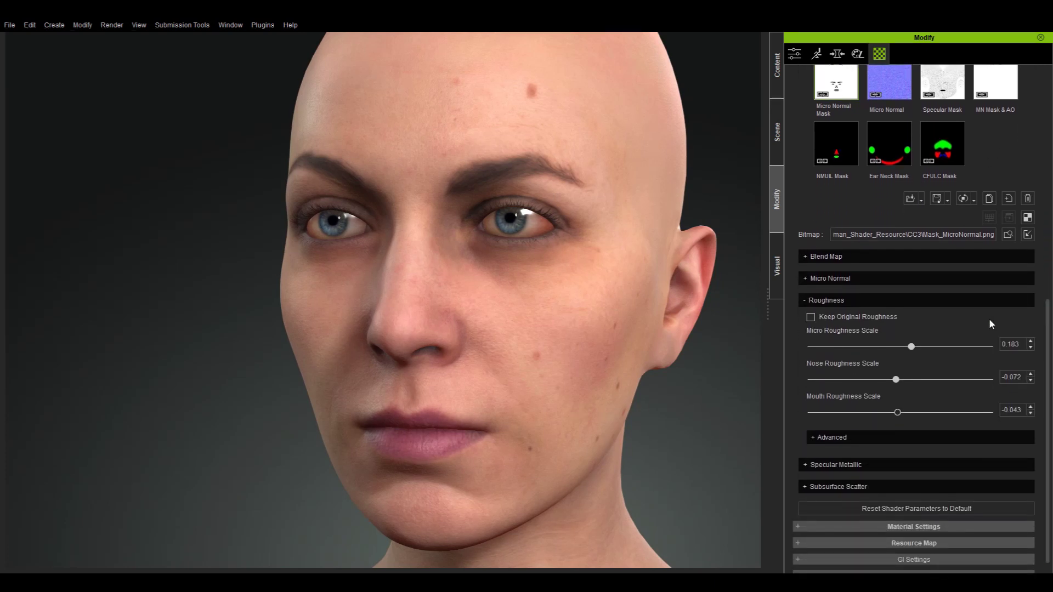
left_click_drag(910, 347, 890, 380)
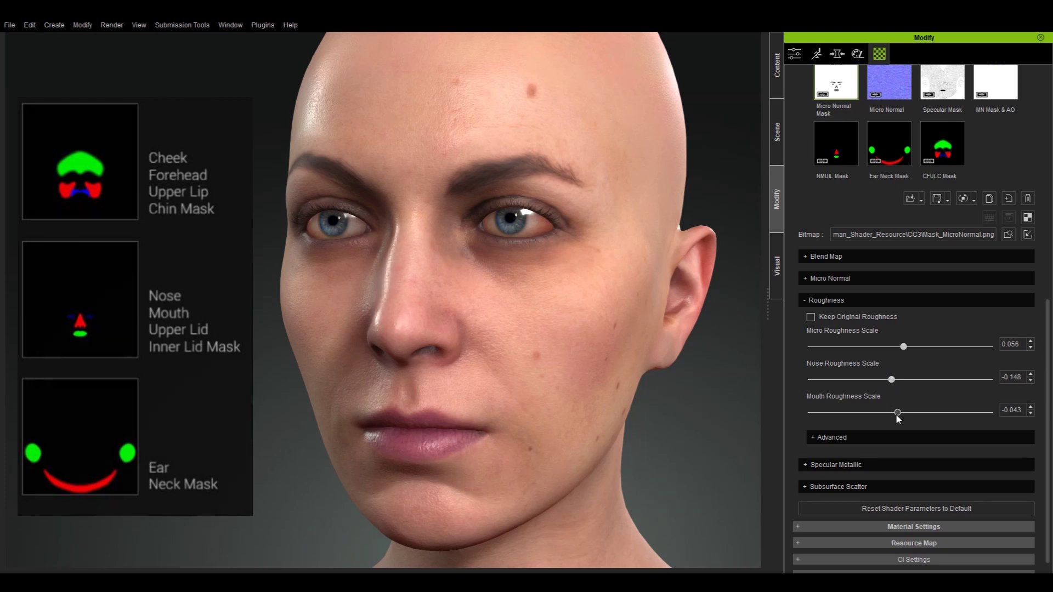
left_click_drag(897, 415, 897, 408)
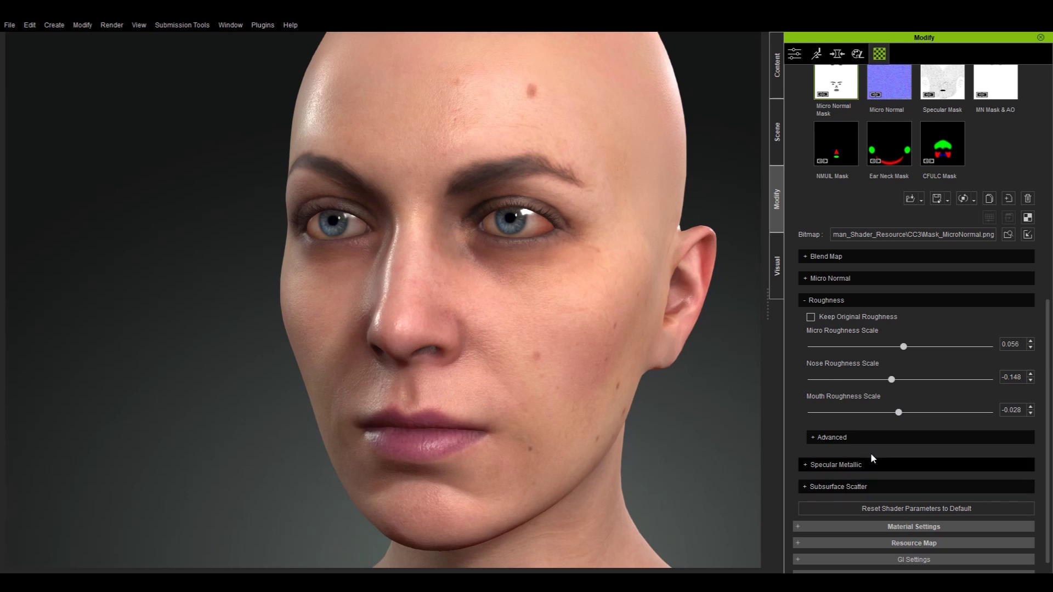
Set the head's Specular to 0.201 and its subsurface scatter SSS Radius to 8.000.
left_click(856, 464)
left_click_drag(825, 497, 817, 498)
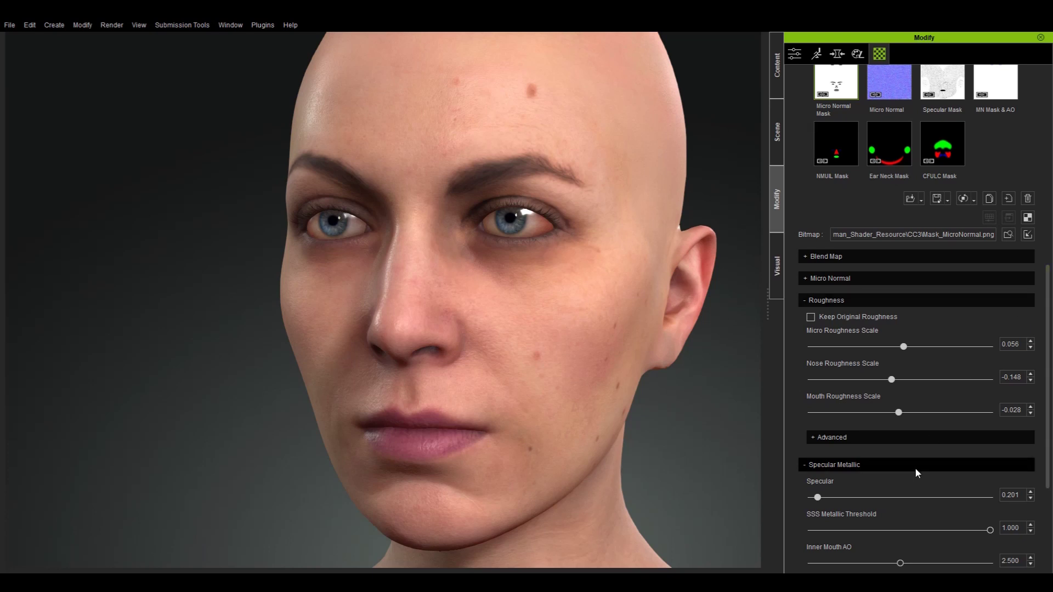
left_click_drag(1048, 299, 1045, 401)
left_click_drag(887, 442, 988, 442)
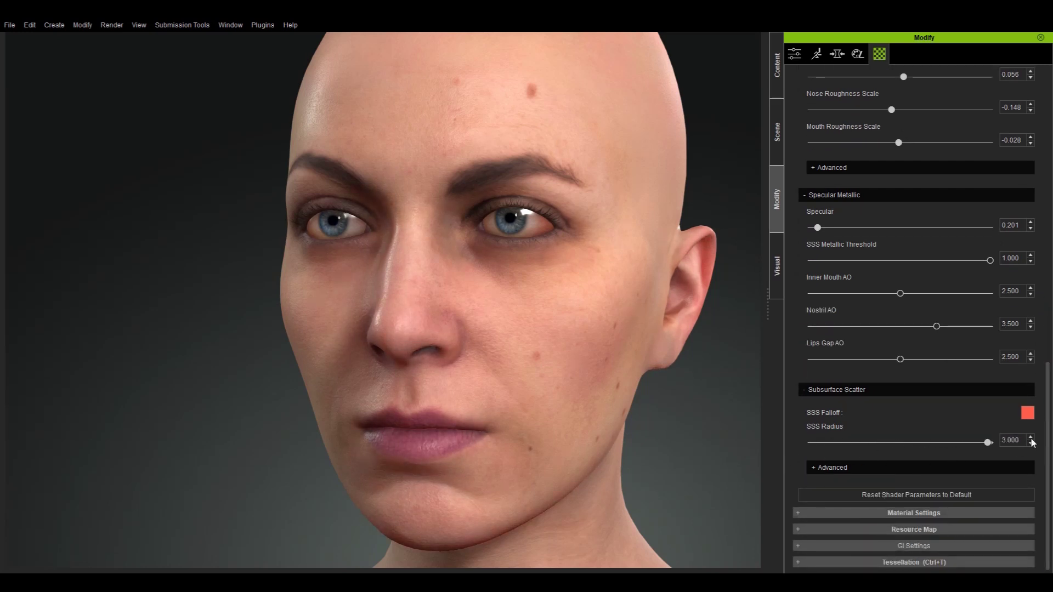
double_click(1012, 440)
type("8")
key("Return")
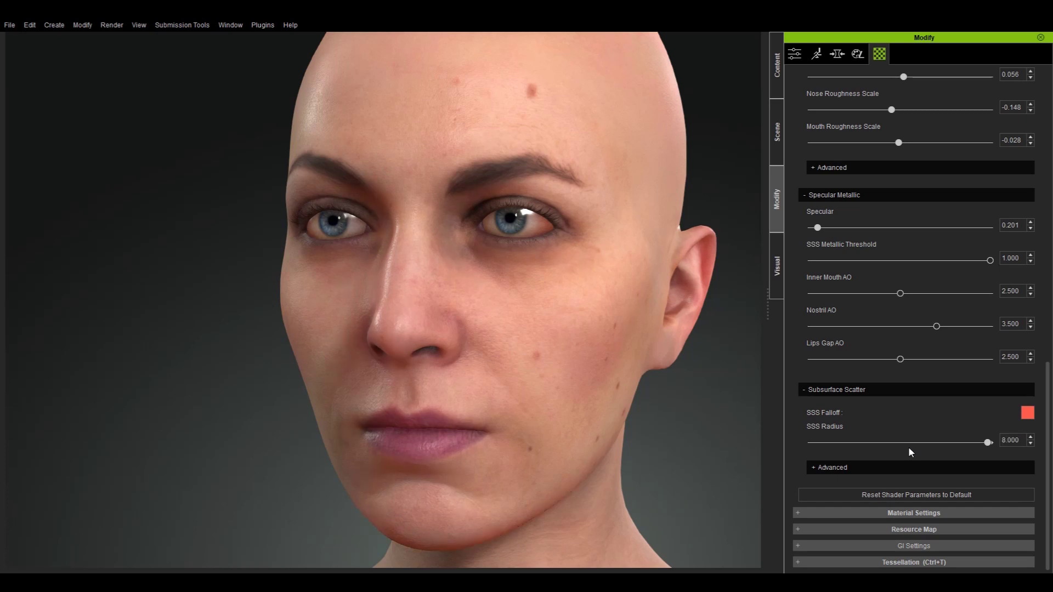
left_click_drag(636, 430, 666, 421, "alt")
mouse_move(666, 421)
right_mouse_down("alt")
mouse_move(656, 425)
mouse_move(663, 435)
right_mouse_up("alt")
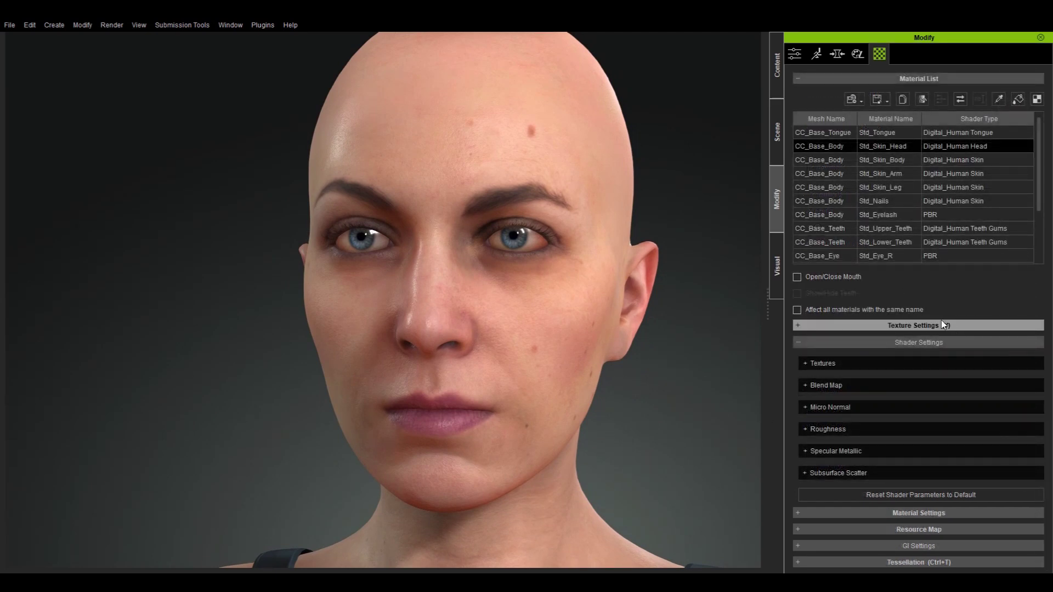
Find the Base Female skin template in DH Shader Preset and apply its shader textures and parameters to the avatar without the material.
left_click(777, 87)
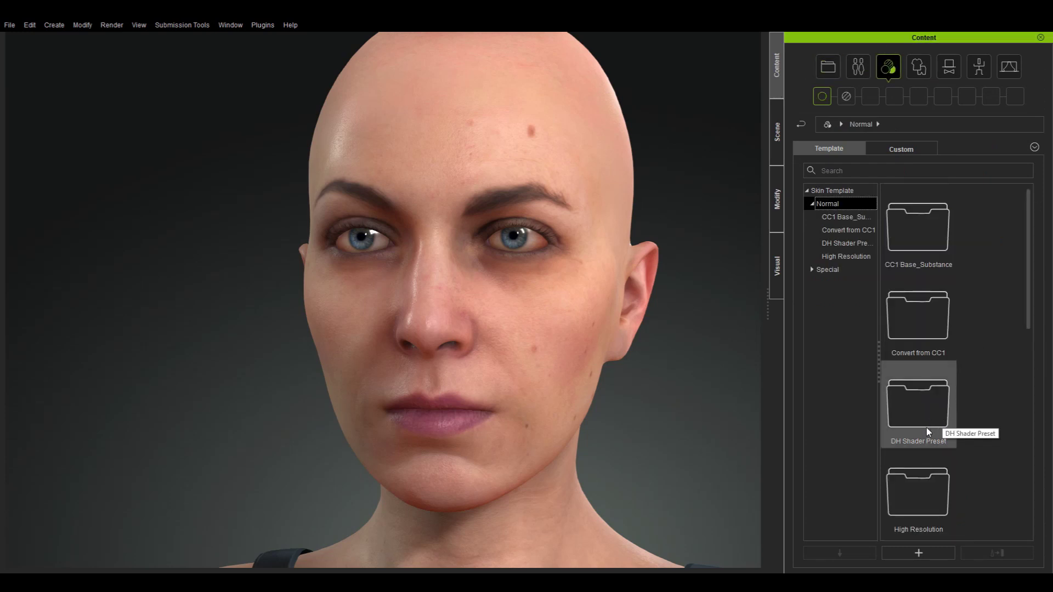
double_click(927, 426)
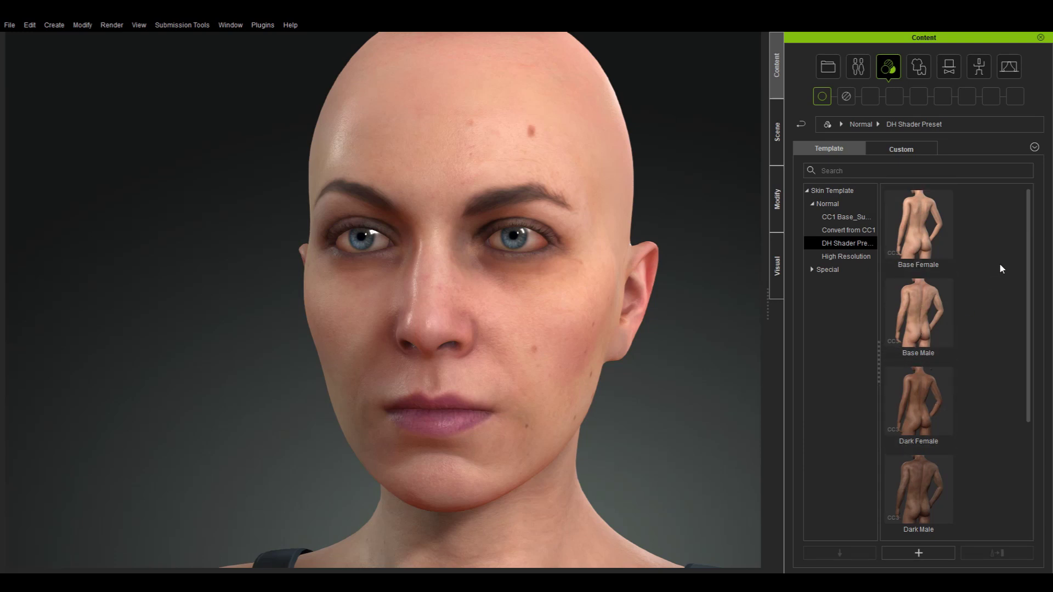
left_click_drag(1033, 223, 1029, 342)
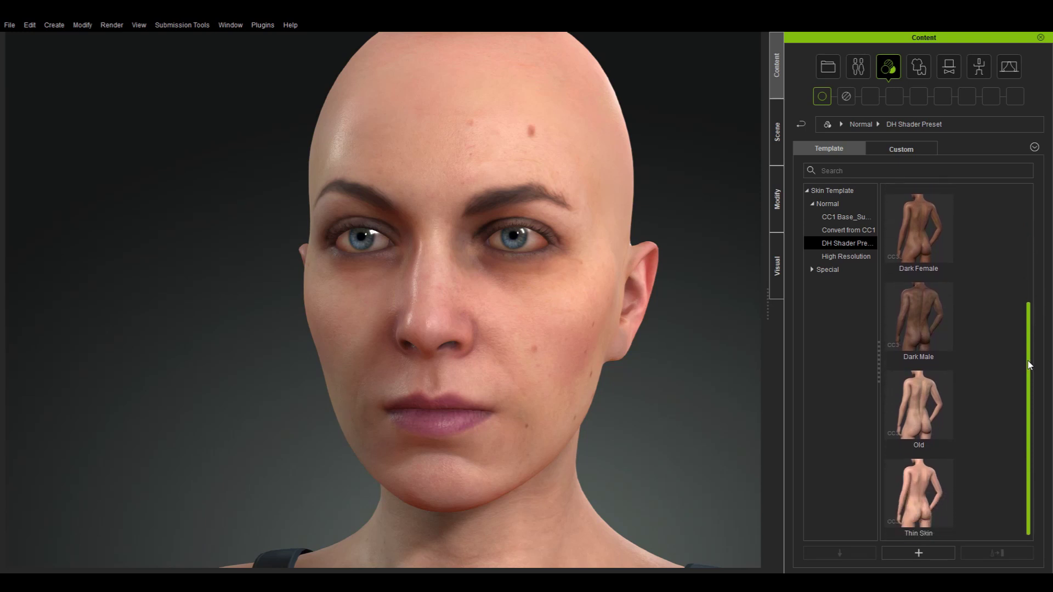
left_click_drag(1030, 357, 1032, 318)
left_click_drag(1030, 272, 1030, 221)
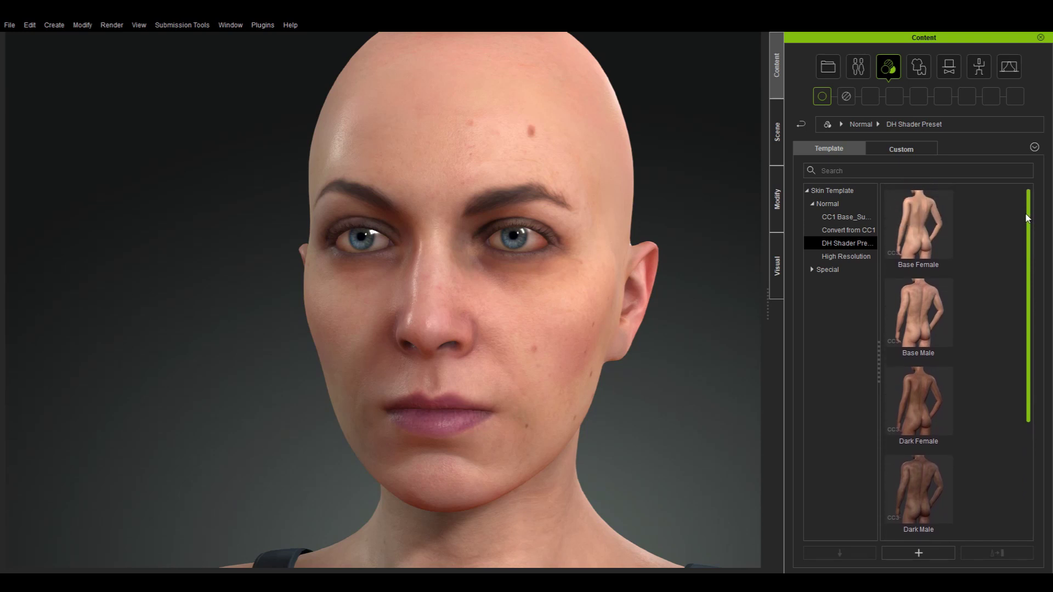
left_click(935, 217)
left_click_drag(935, 216, 346, 302)
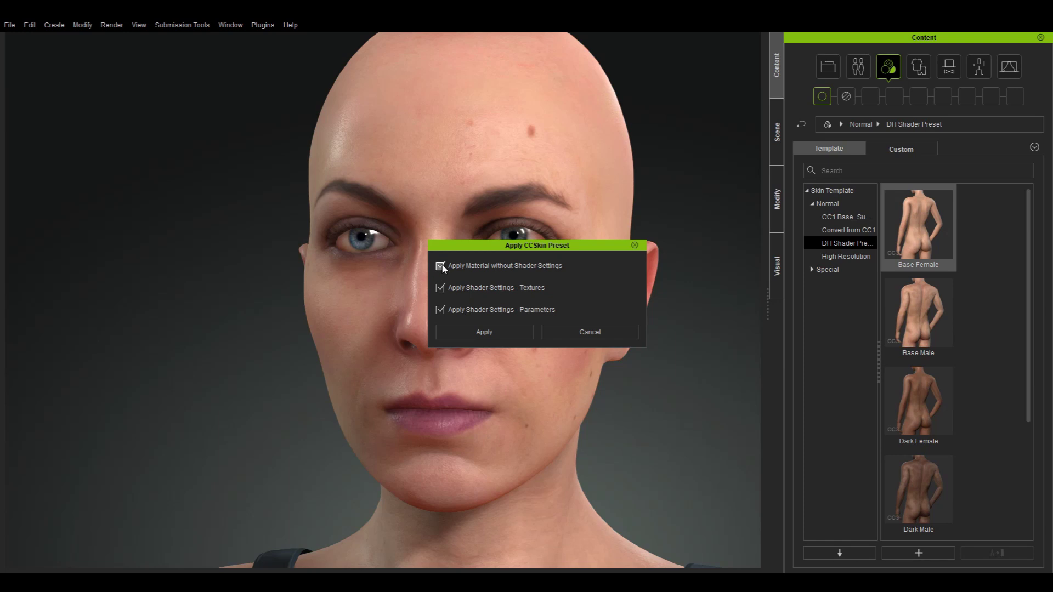
left_click(488, 331)
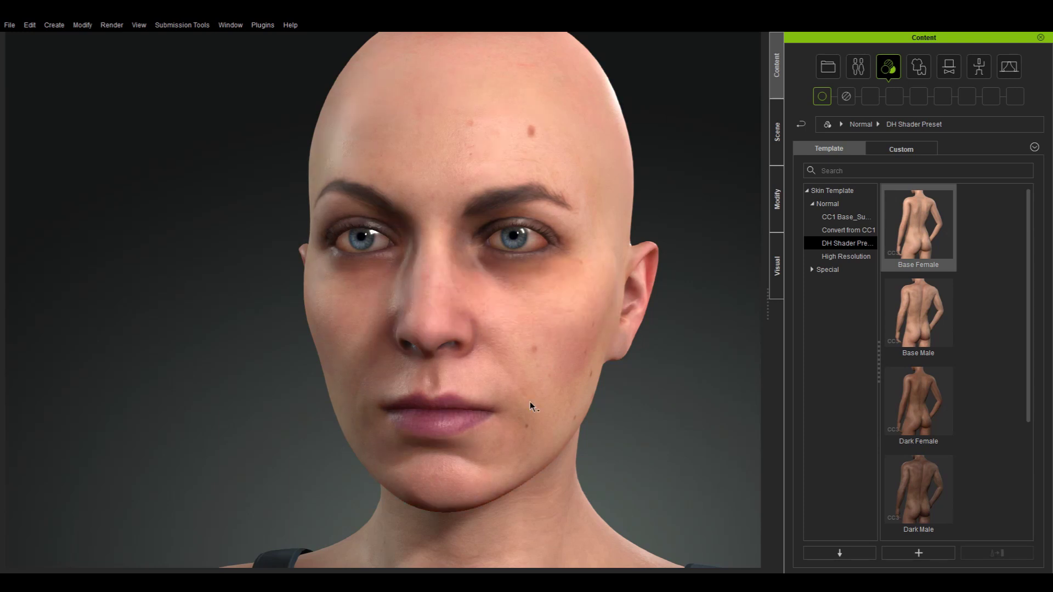
mouse_move(505, 440)
right_mouse_down()
mouse_move(548, 446)
mouse_move(604, 434)
mouse_move(436, 439)
mouse_move(489, 443)
right_mouse_up()
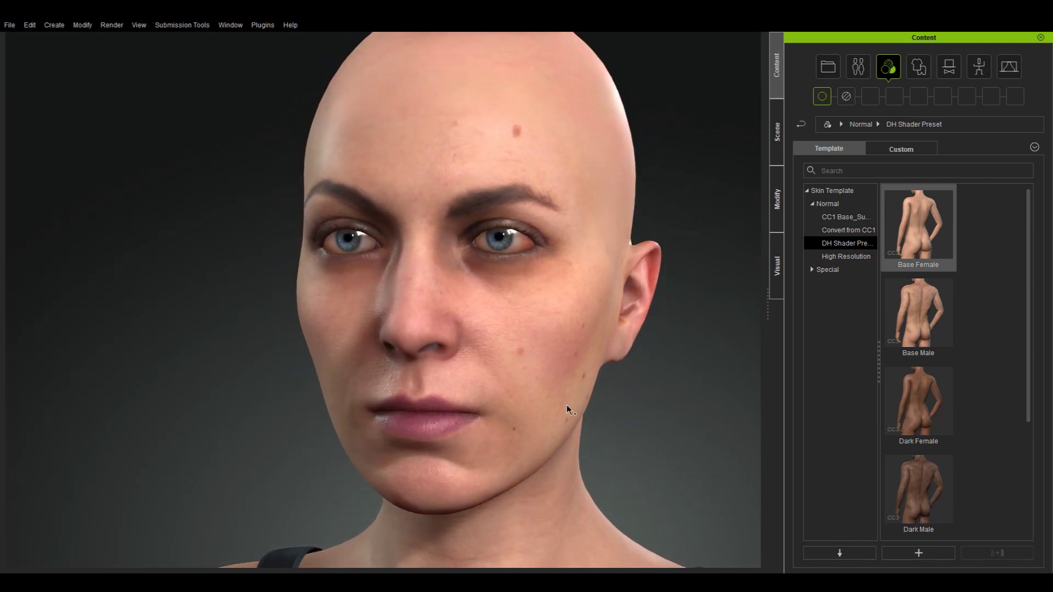
Try the Dark Female preset's shader settings on the avatar and inspect the face.
left_click_drag(919, 406, 439, 327)
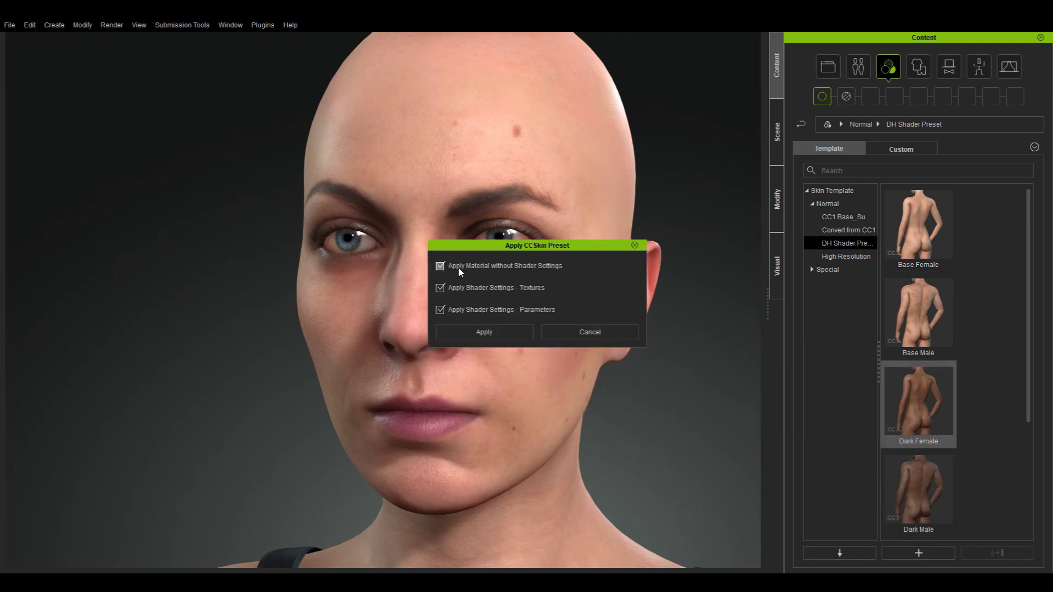
left_click(482, 331)
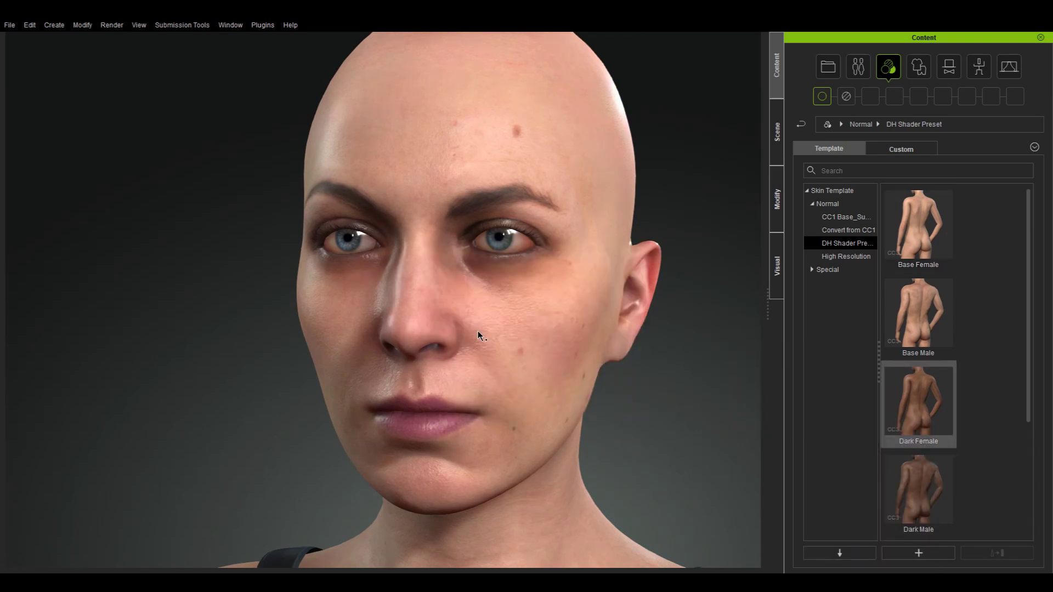
right_click_drag(496, 343, 470, 357)
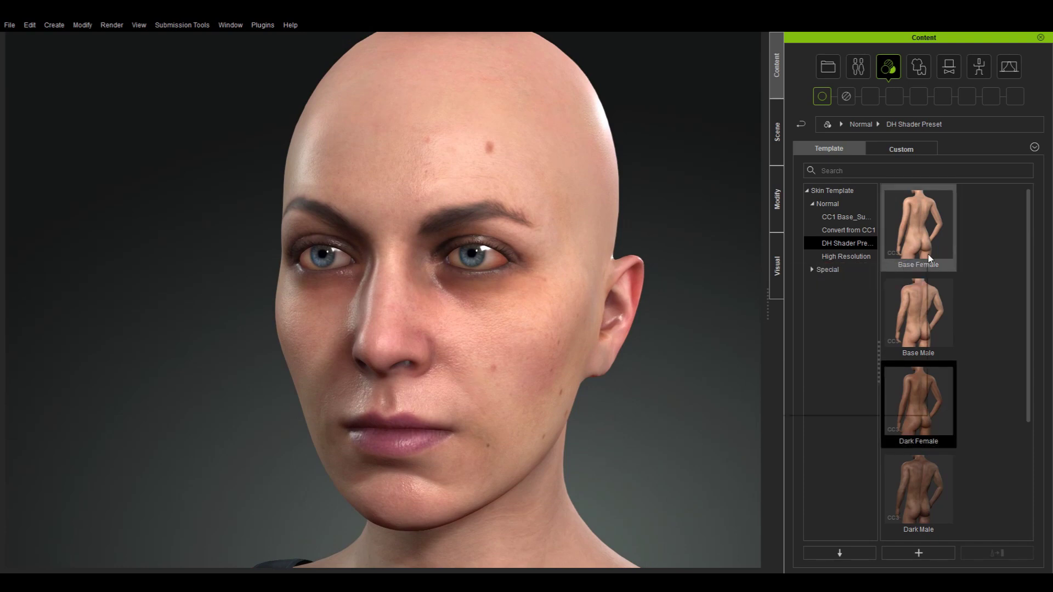
Try the Old preset's shader textures and parameters without its material, inspect the face, and reapply the Base Female preset.
mouse_move(930, 258)
scroll(1024, 297, "down", 3)
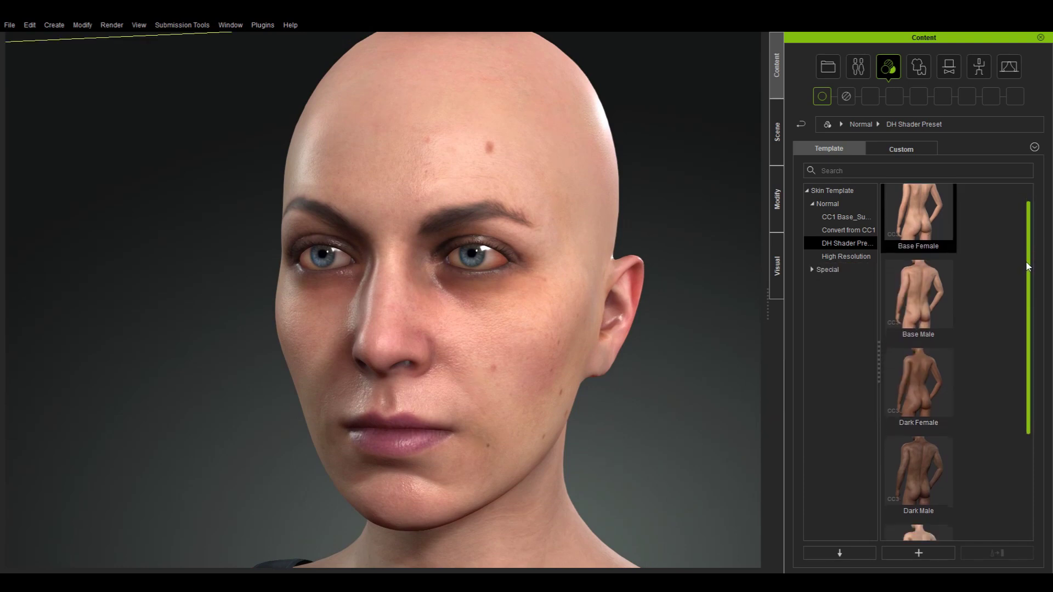
scroll(1024, 296, "down", 3)
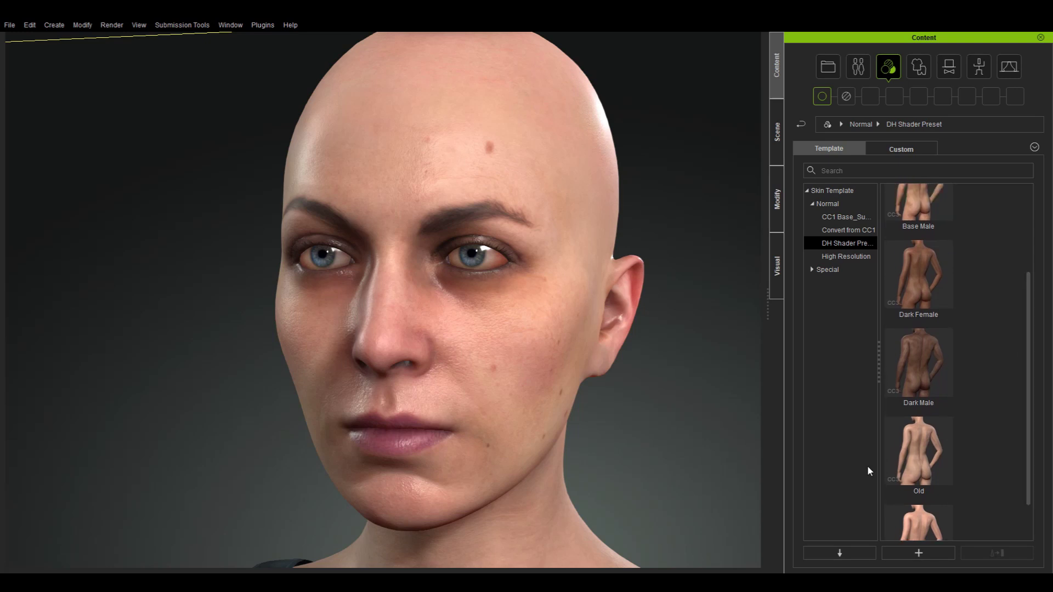
left_click_drag(924, 452, 453, 351)
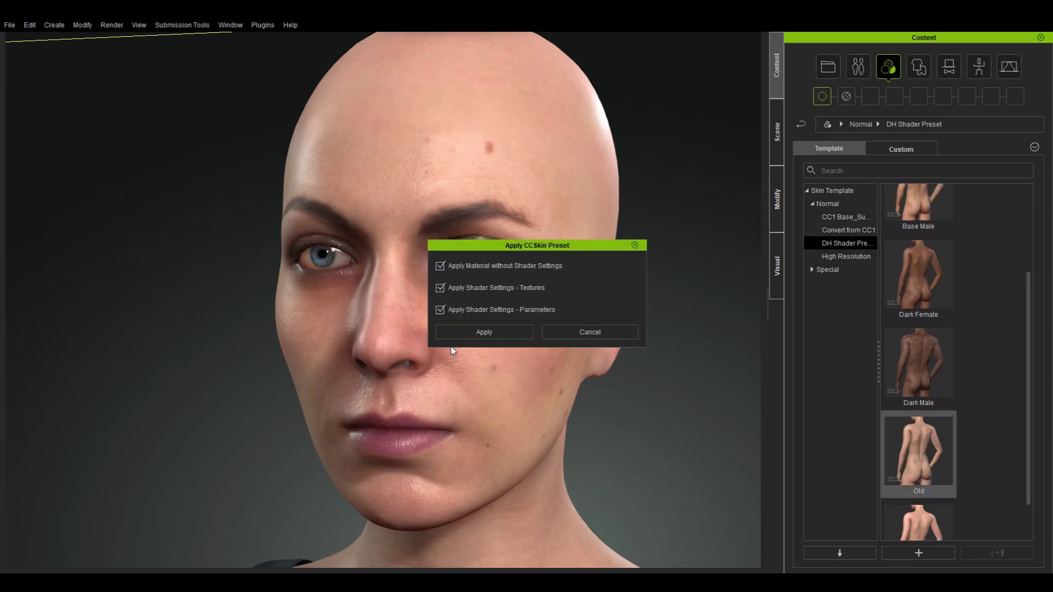
left_click(478, 266)
left_click(484, 332)
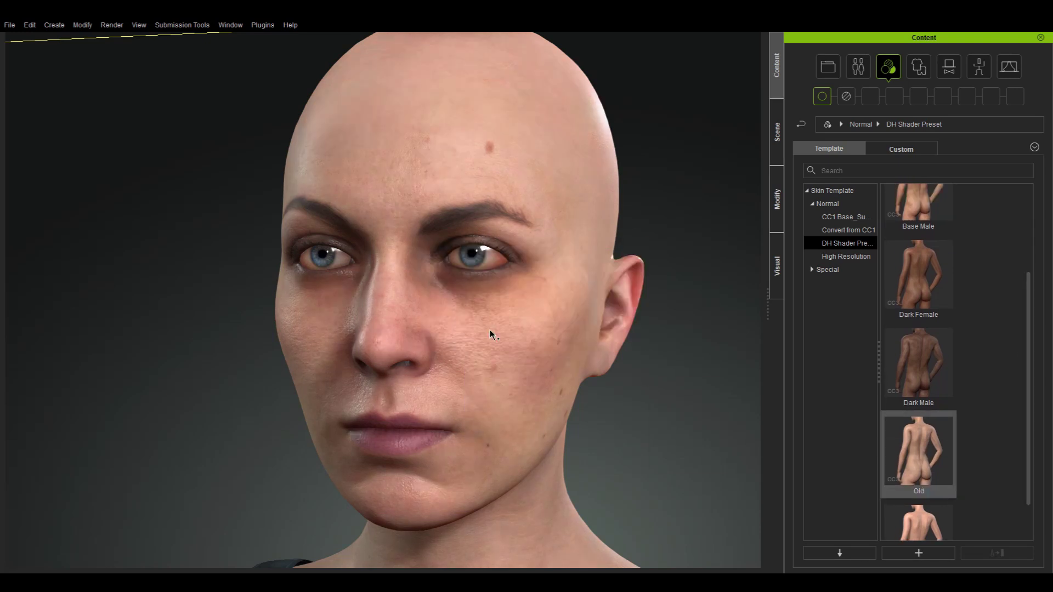
mouse_move(526, 355)
right_mouse_down()
mouse_move(618, 376)
mouse_move(518, 345)
right_mouse_up()
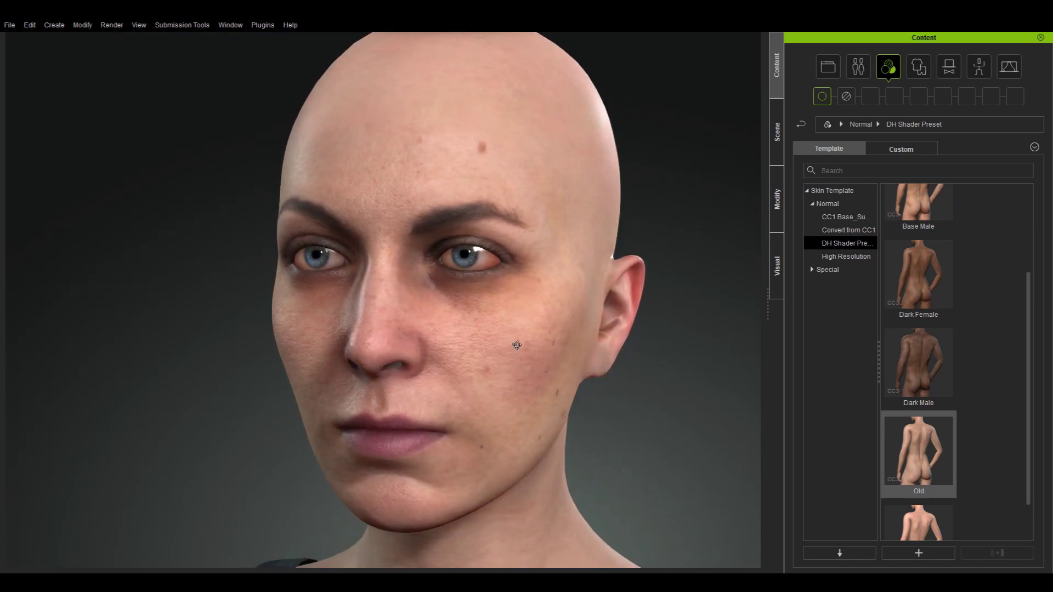
scroll(926, 226, "up", 2)
double_click(925, 226)
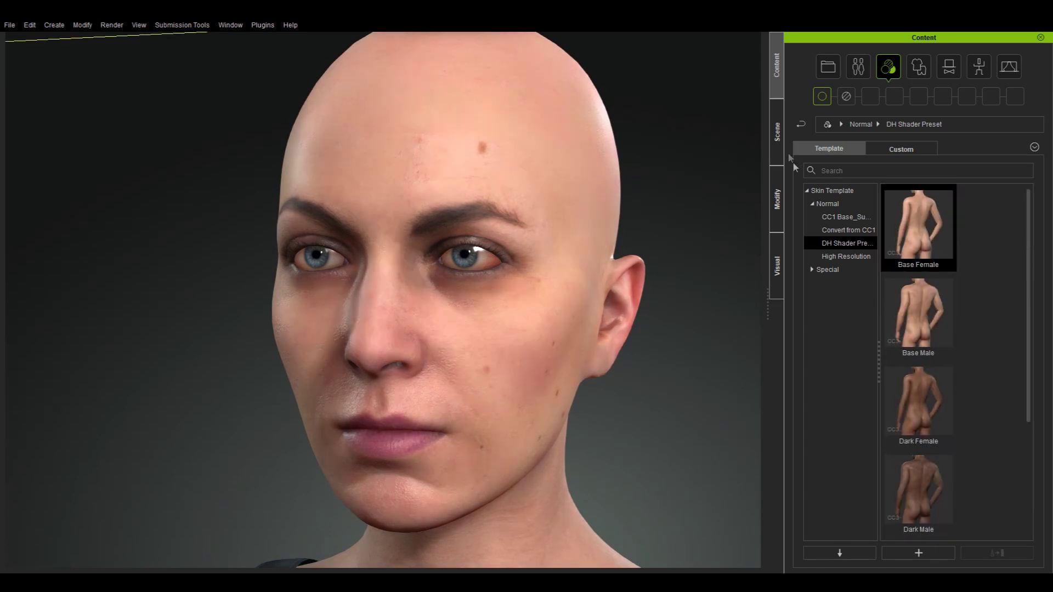
Select both the Std_Cornea_R and Std_Cornea_L materials for shader editing.
left_click(778, 201)
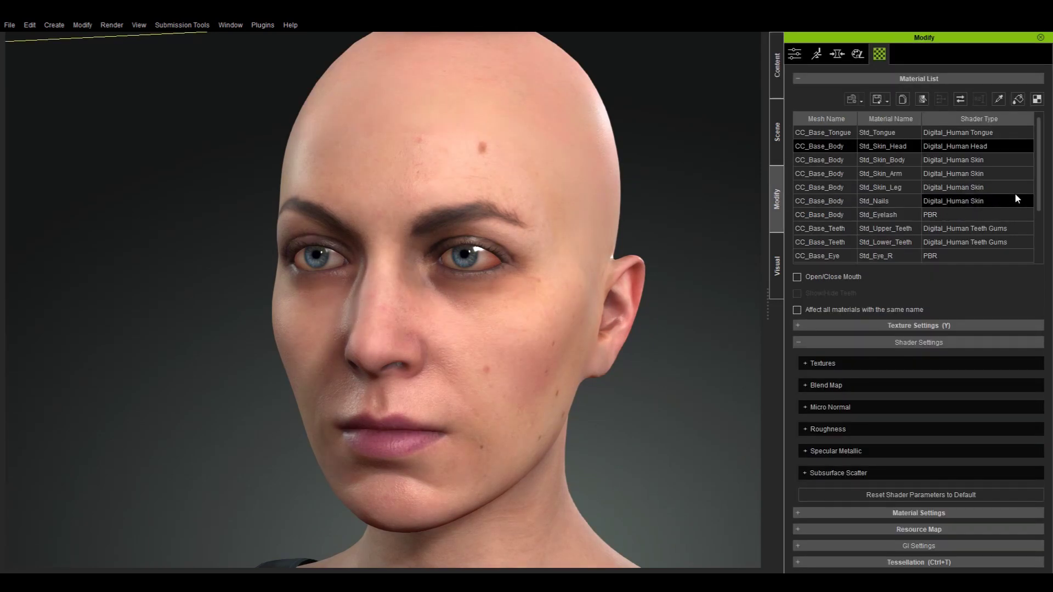
scroll(1042, 162, "down", 2)
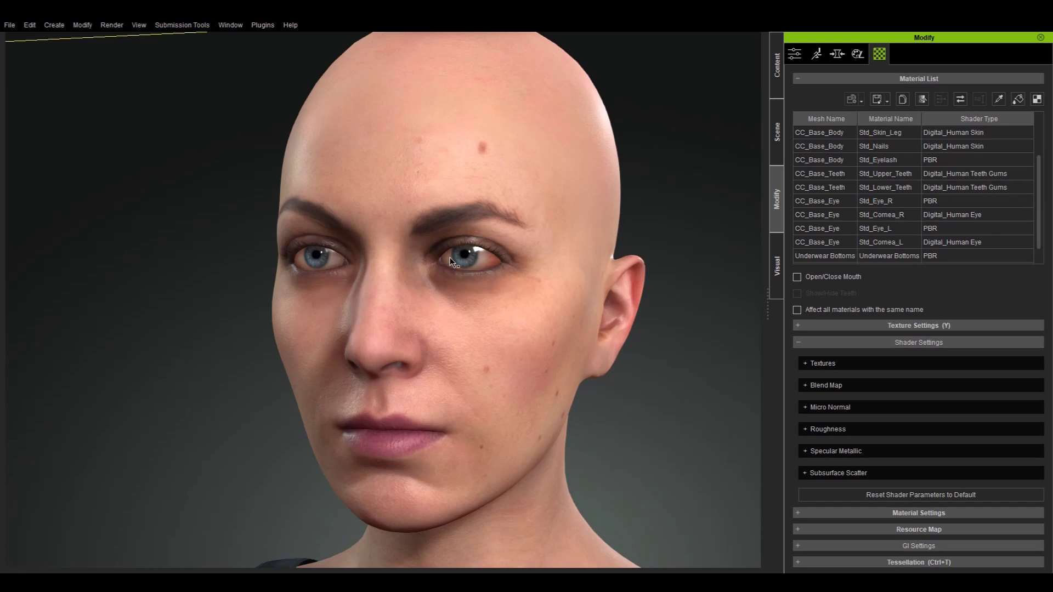
left_click(991, 214)
scroll(982, 219, "down", 1)
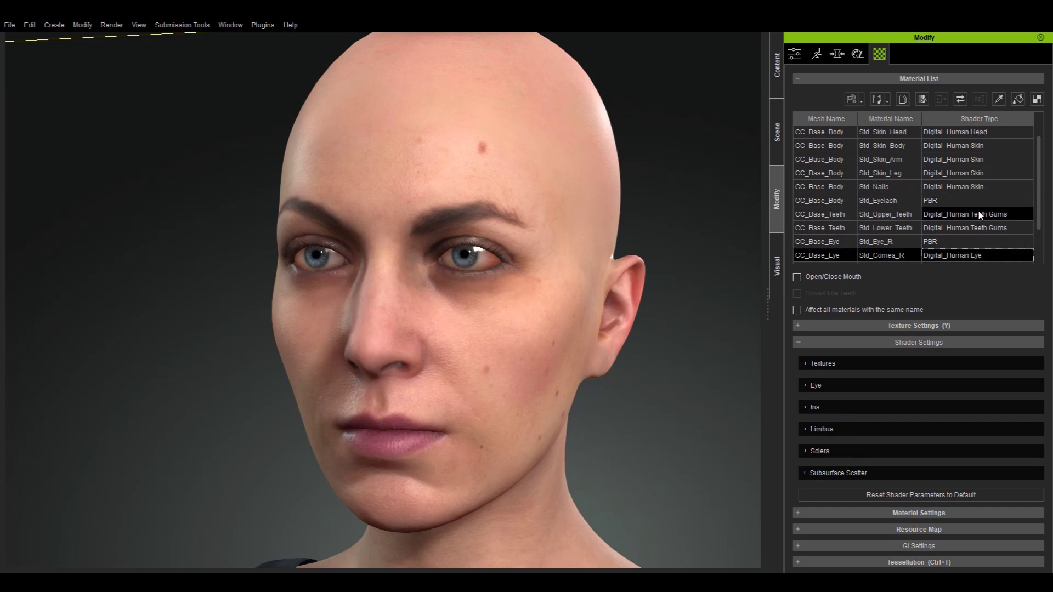
left_click(971, 230, "ctrl")
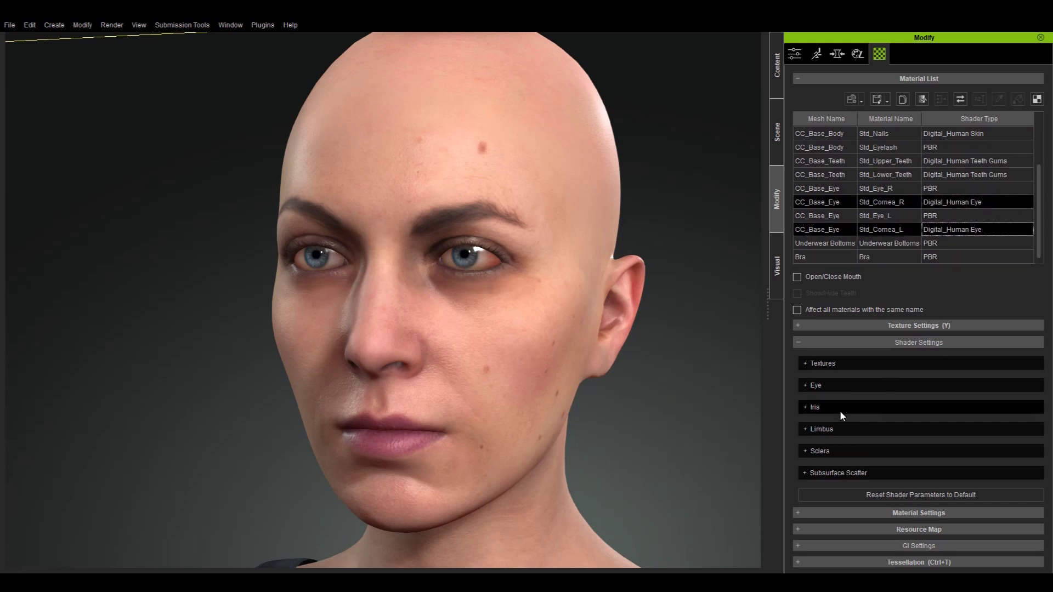
Set the Limbus UV Width Color of both corneas to 0.030 and the Limbus Dark Scale to 7.716.
scroll(503, 347, "up", 3)
right_click_drag(503, 347, 602, 348, "alt")
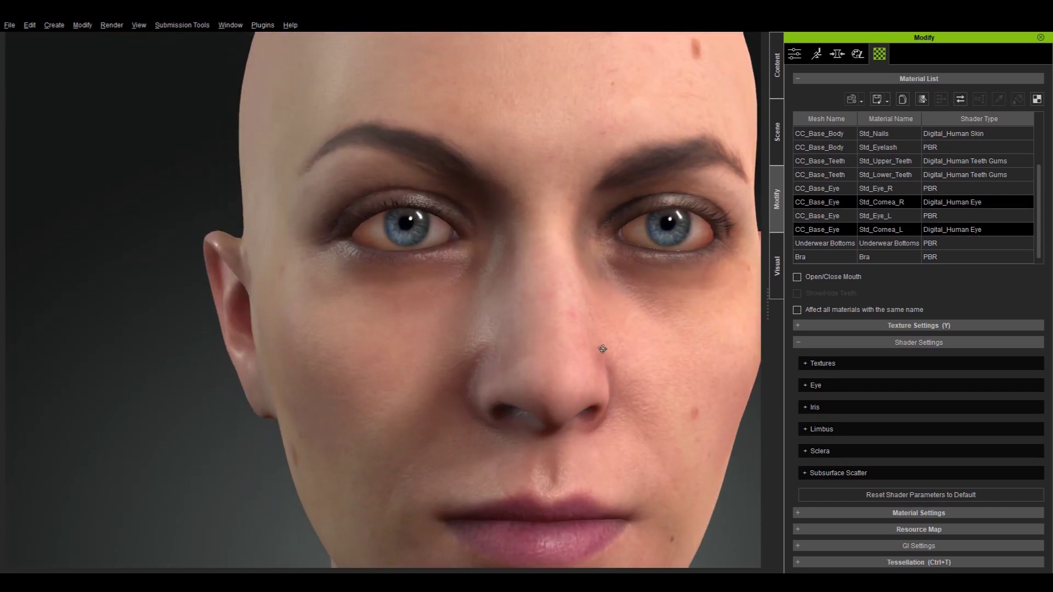
left_click_drag(602, 348, 495, 377, "alt")
scroll(488, 375, "up", 1)
right_click_drag(482, 372, 494, 366, "alt")
left_click_drag(494, 366, 547, 377, "alt")
left_click(808, 428)
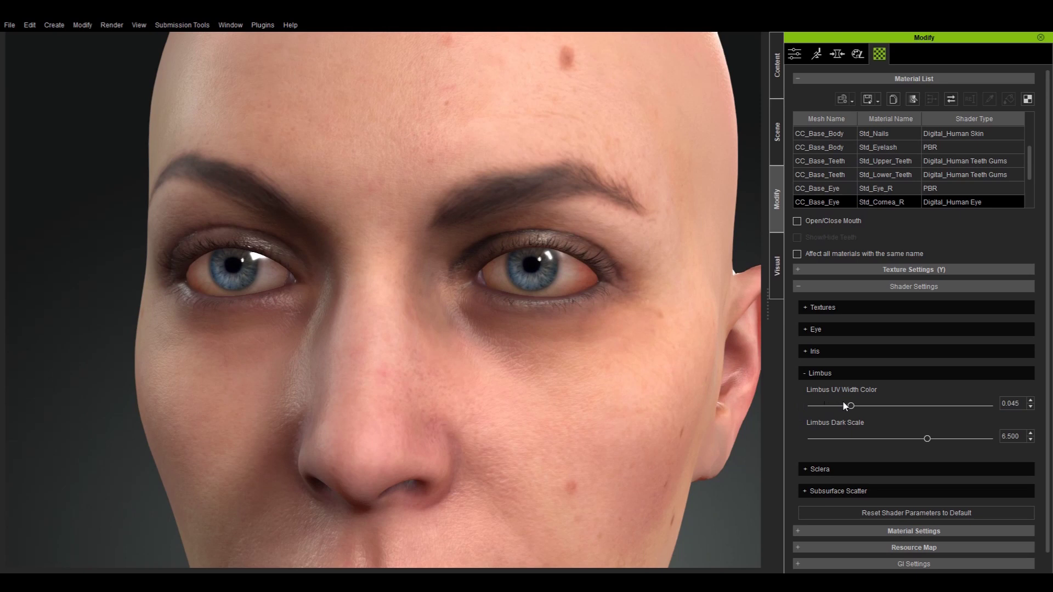
left_click_drag(854, 408, 833, 412)
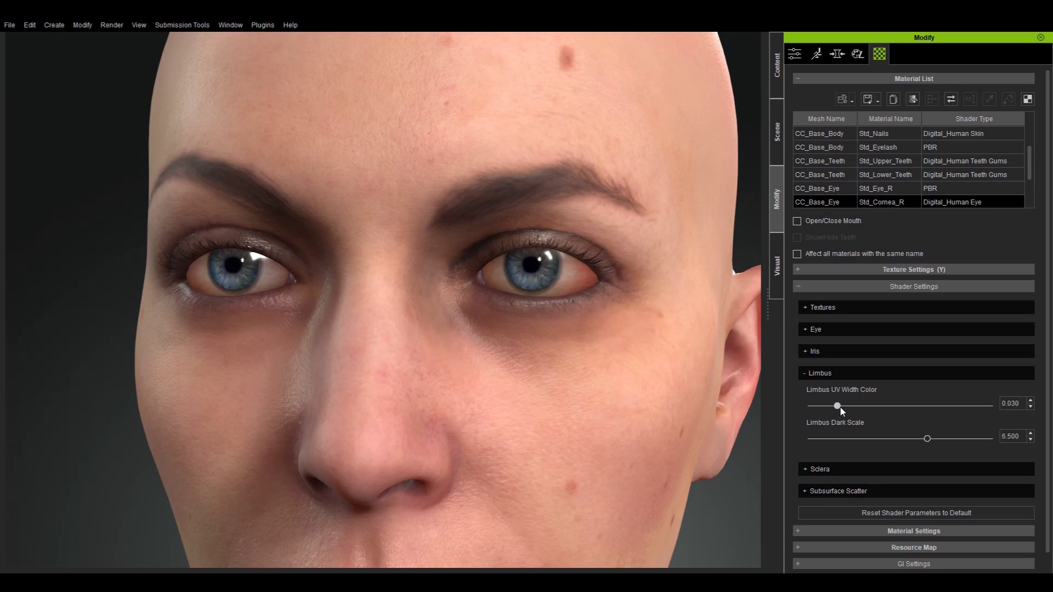
left_click_drag(914, 433, 936, 433)
Set the Eye Specular Scale of both corneas to 0.340 while viewing the eyes closely from the side.
right_click_drag(702, 407, 530, 376)
left_click(848, 331)
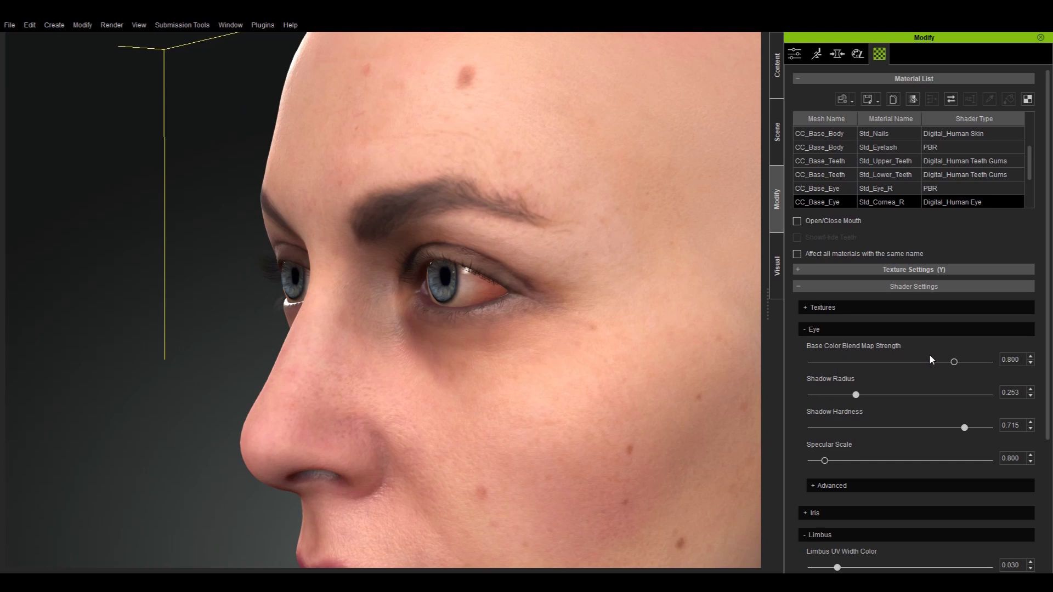
scroll(563, 282, "up", 5)
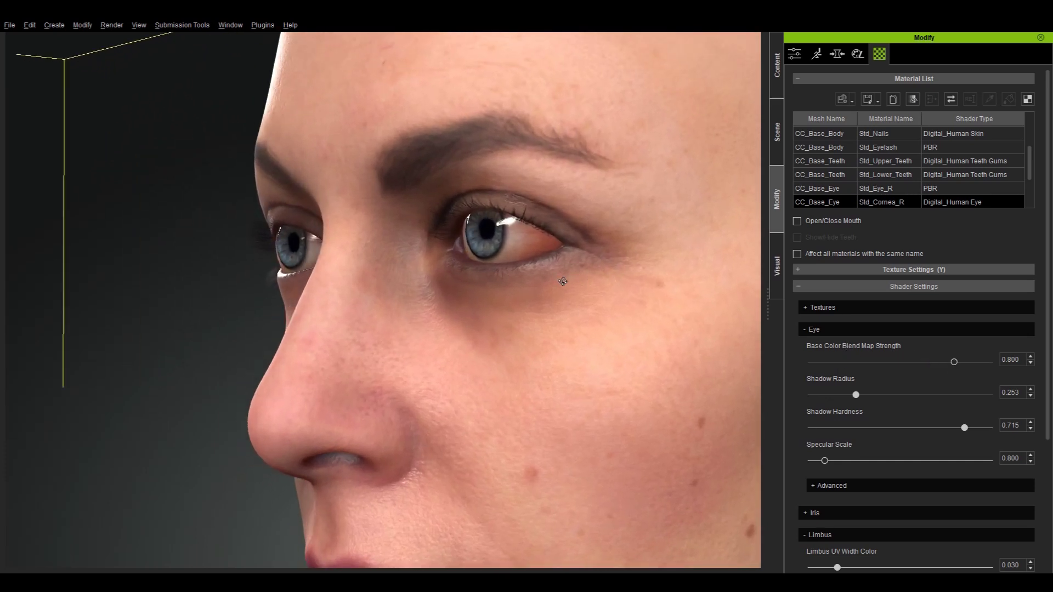
mouse_move(824, 461)
left_mouse_down()
mouse_move(813, 463)
mouse_move(890, 472)
mouse_move(818, 467)
left_mouse_up()
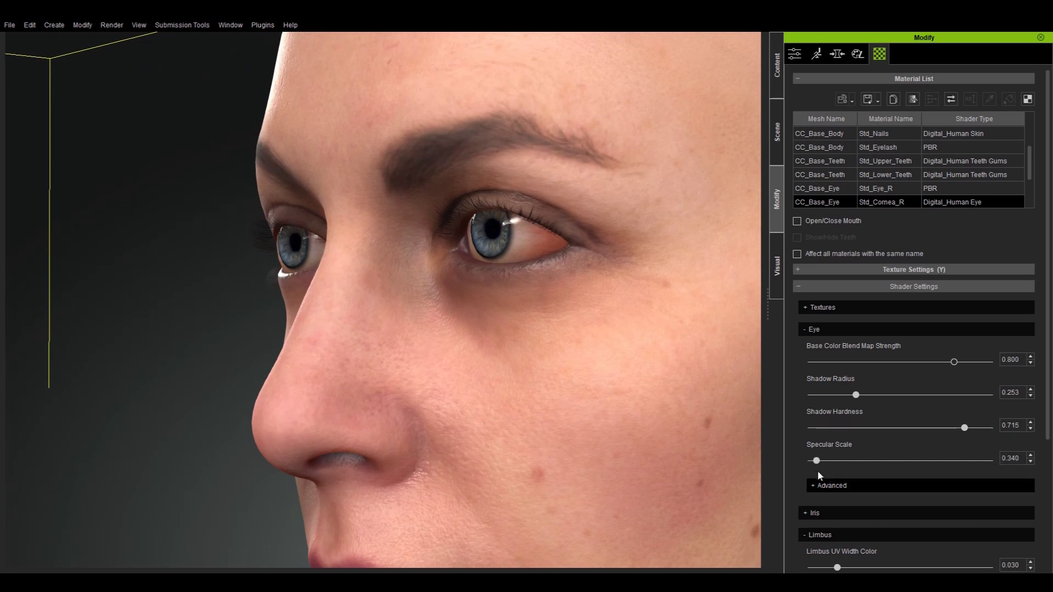
left_click(849, 329)
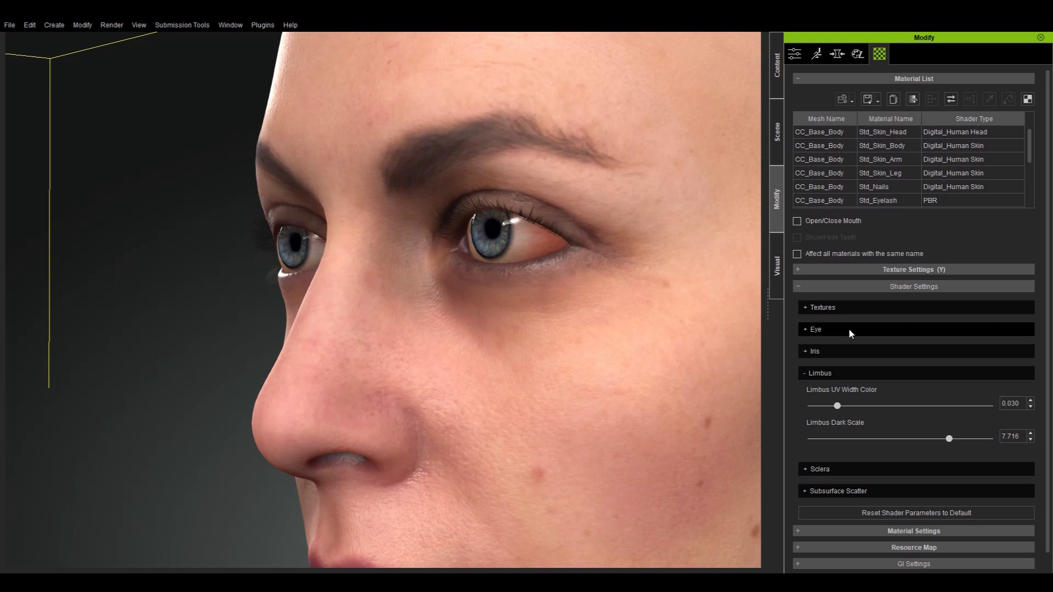
Set the Iris Depth Scale of both corneas to 1.003 and the Pupil Scale to 0.942, checking the eyes from several angles.
left_click(831, 353)
mouse_move(875, 384)
left_mouse_down()
mouse_move(960, 384)
mouse_move(834, 384)
mouse_move(880, 383)
left_mouse_up()
middle_click_drag(499, 313, 449, 351)
right_click_drag(448, 351, 670, 371)
mouse_move(845, 485)
left_mouse_down()
mouse_move(834, 484)
mouse_move(845, 484)
left_mouse_up()
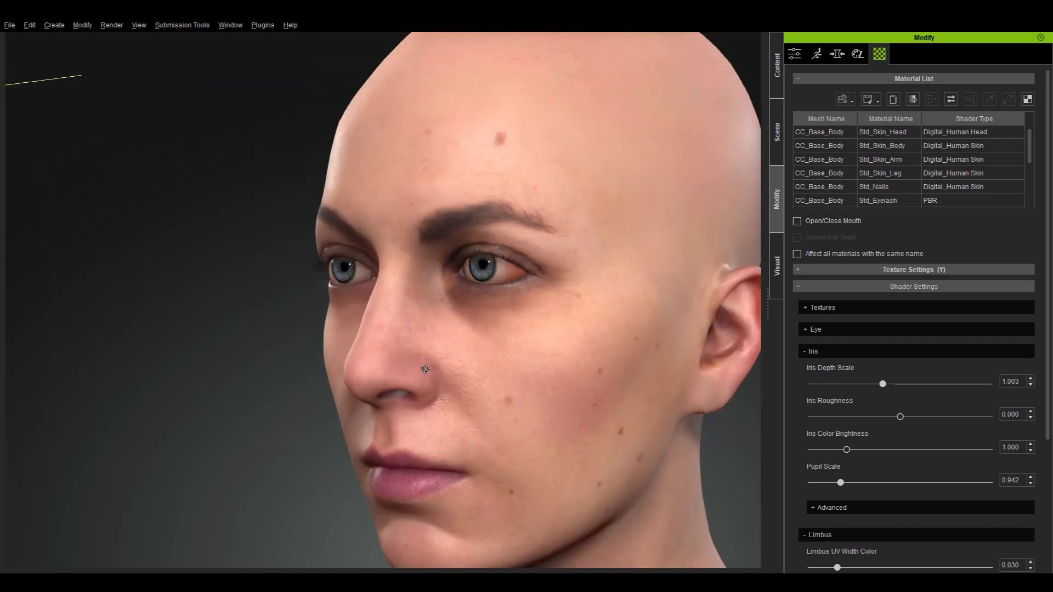
scroll(456, 374, "up", 5)
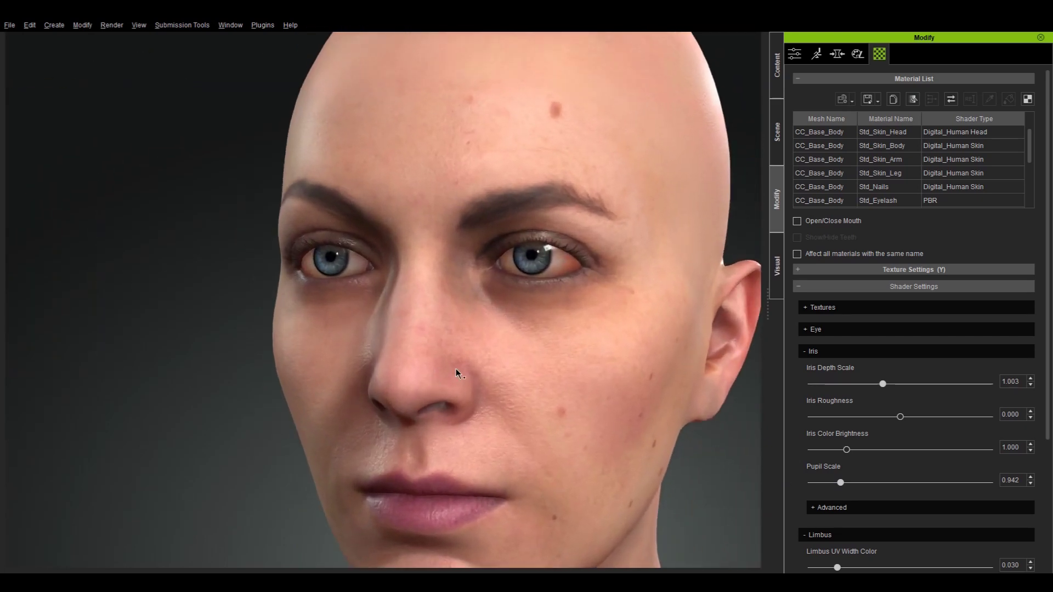
right_click_drag(456, 374, 474, 371)
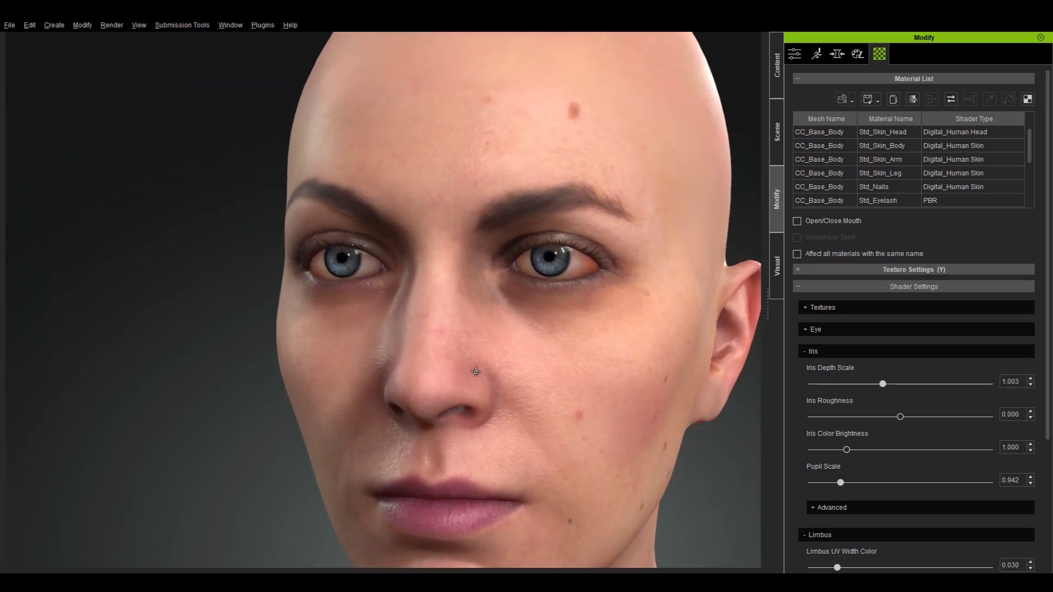
Open the DH_Eyes folder among the actor eye presets in the content library.
left_click(776, 66)
left_click(853, 65)
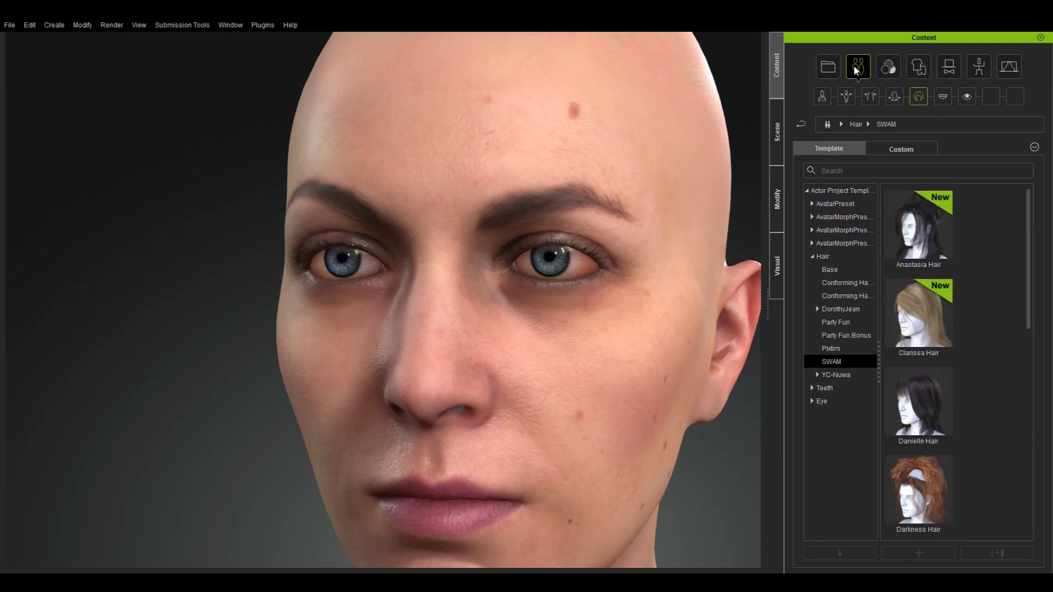
left_click(967, 98)
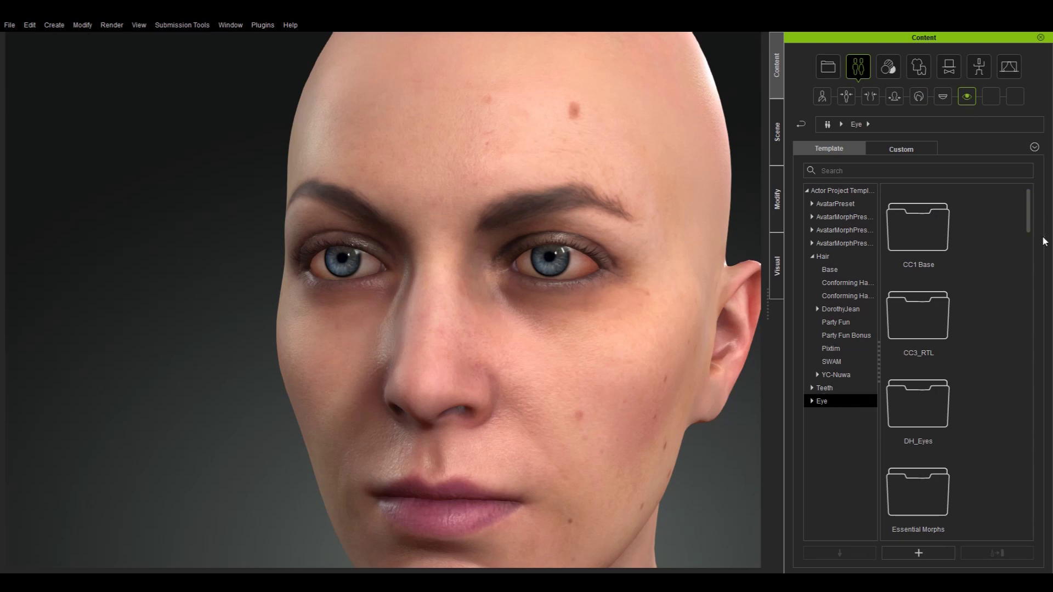
double_click(929, 419)
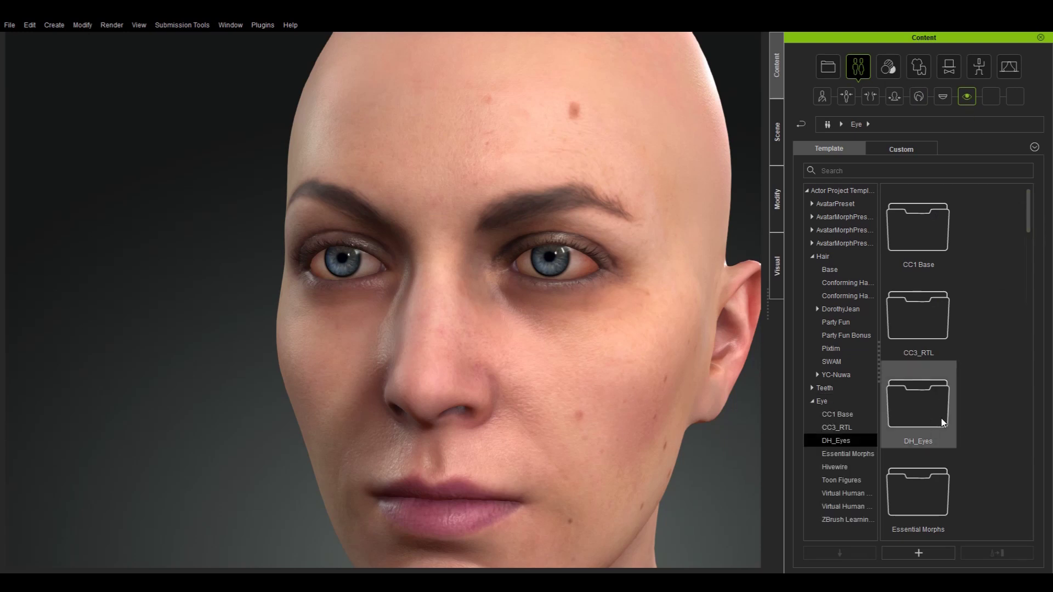
Apply the DH_Eyes preset Eye_10 to the avatar's eyes, replacing only the material.
left_click_drag(1028, 214, 1026, 408)
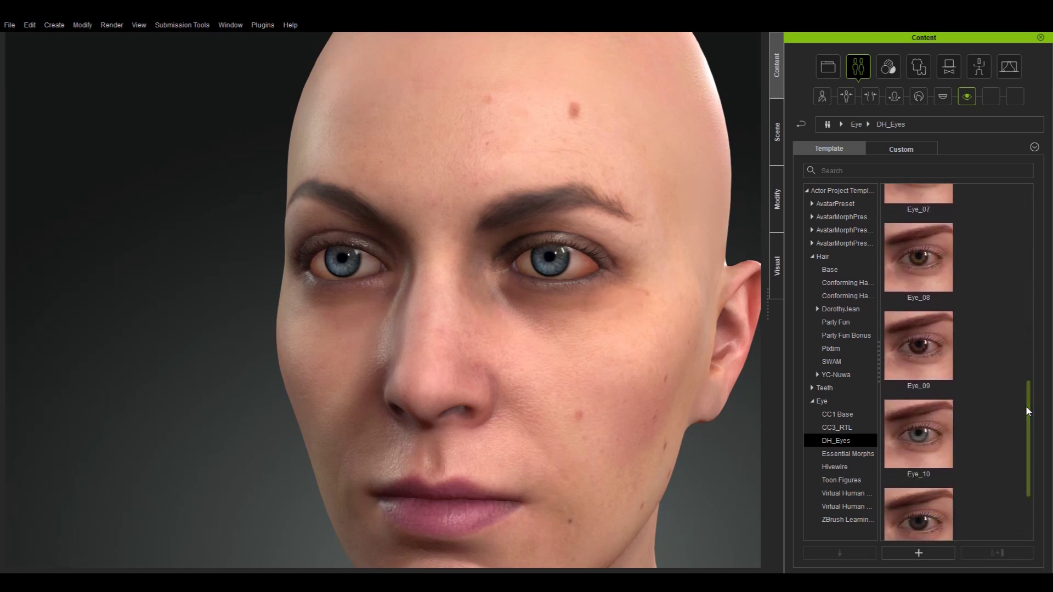
left_click_drag(927, 445, 350, 205)
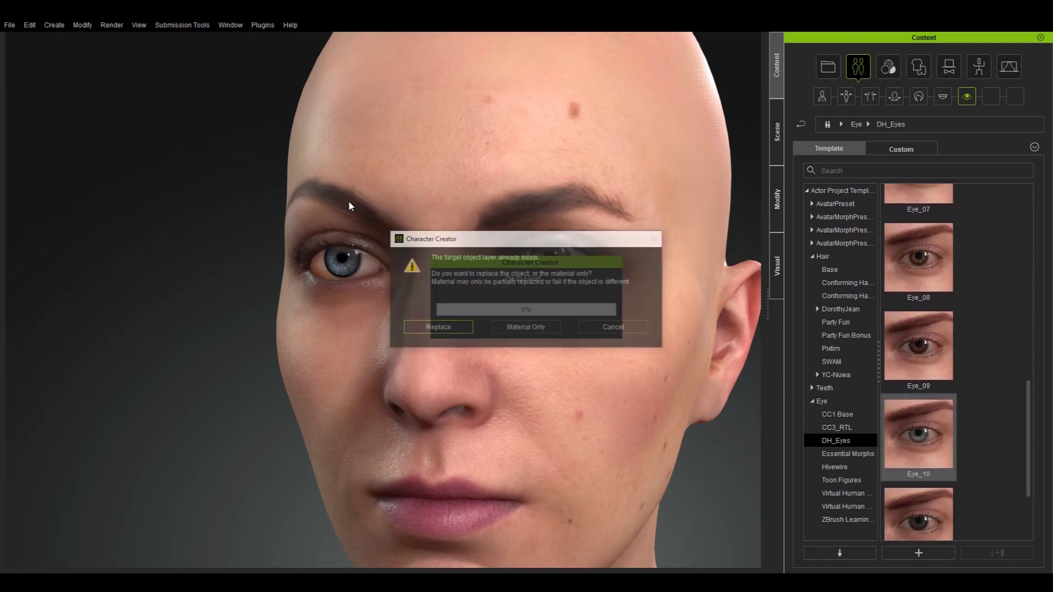
left_click(526, 329)
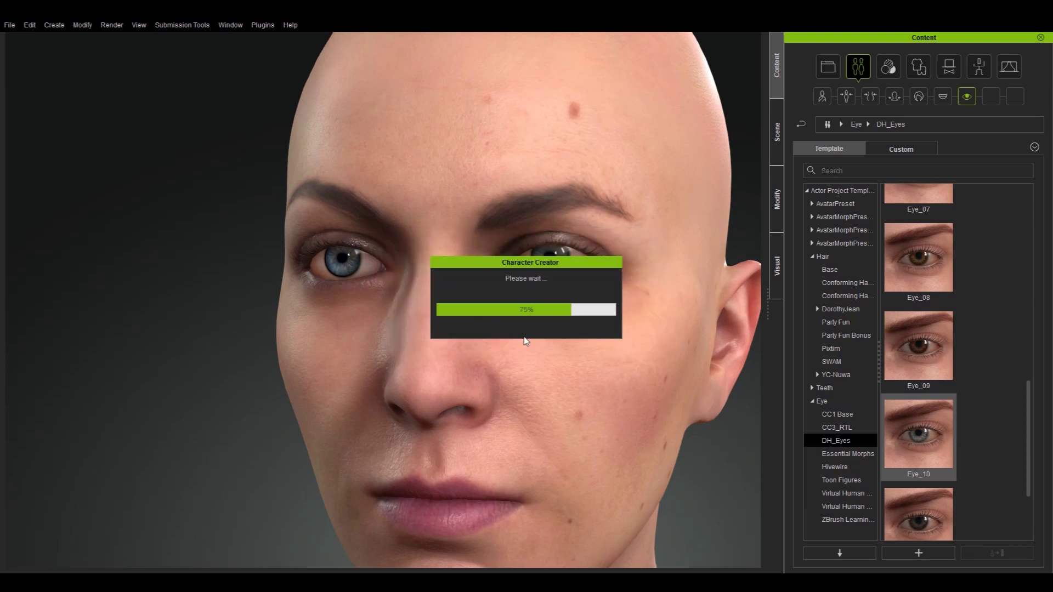
right_click_drag(436, 325, 461, 319)
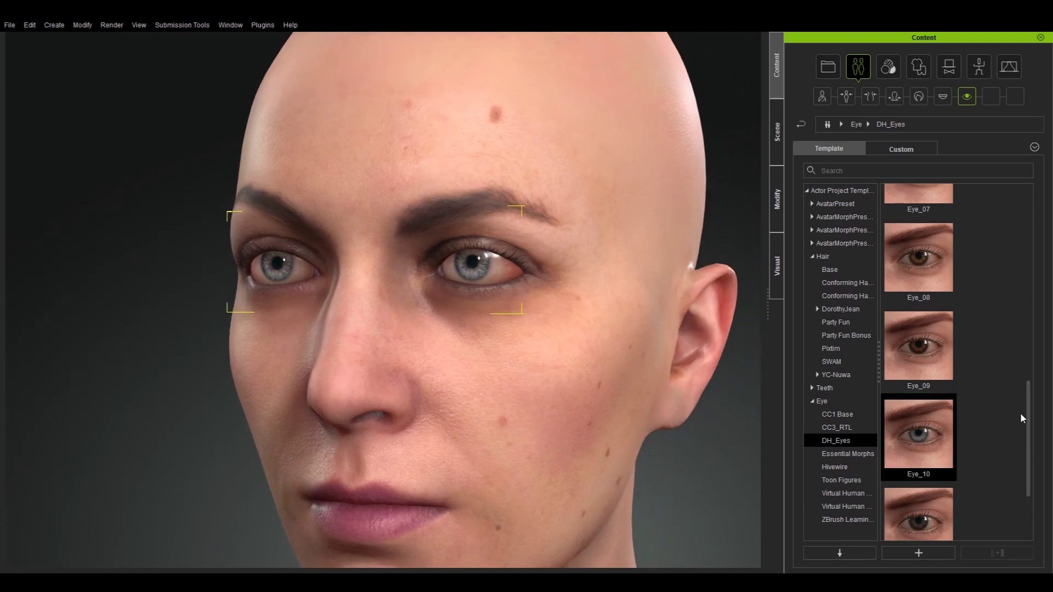
Apply the DH_Eyes preset Eye_03 to the avatar as material only and view the face from the front.
left_click_drag(1027, 415, 1009, 218)
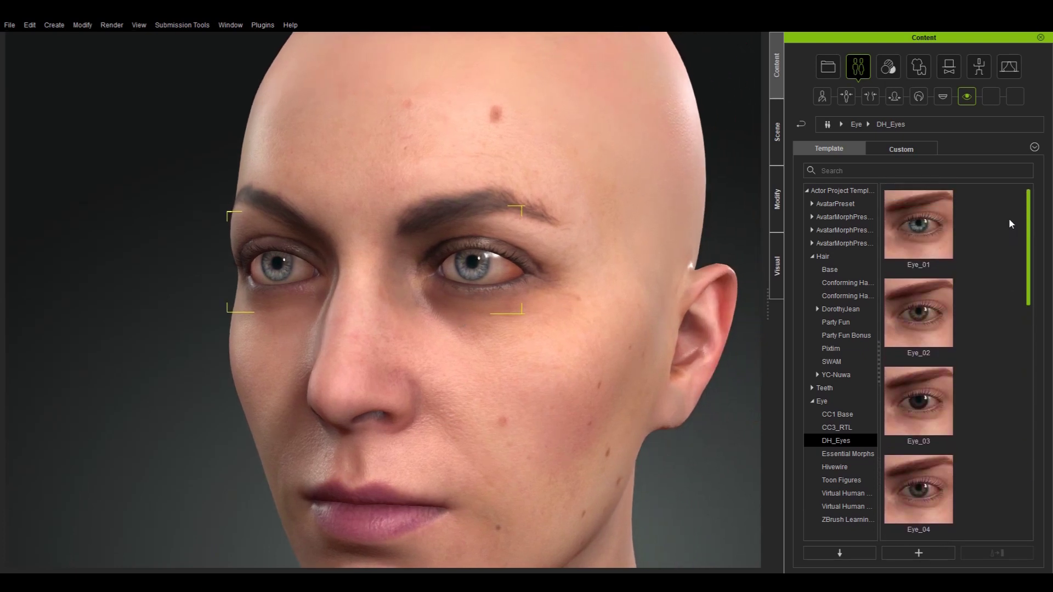
left_click_drag(919, 416, 343, 380)
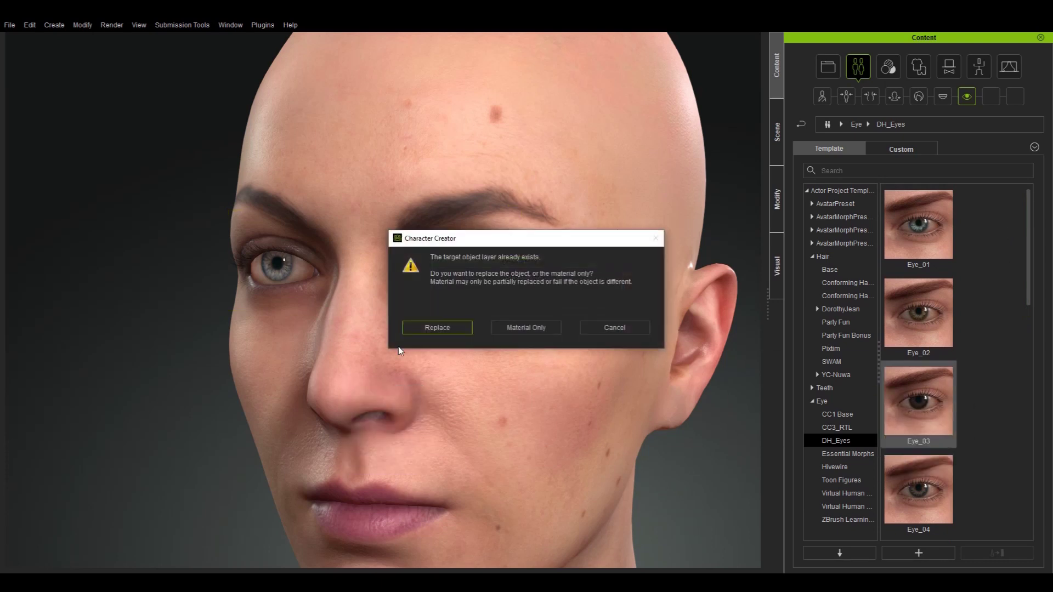
left_click(526, 328)
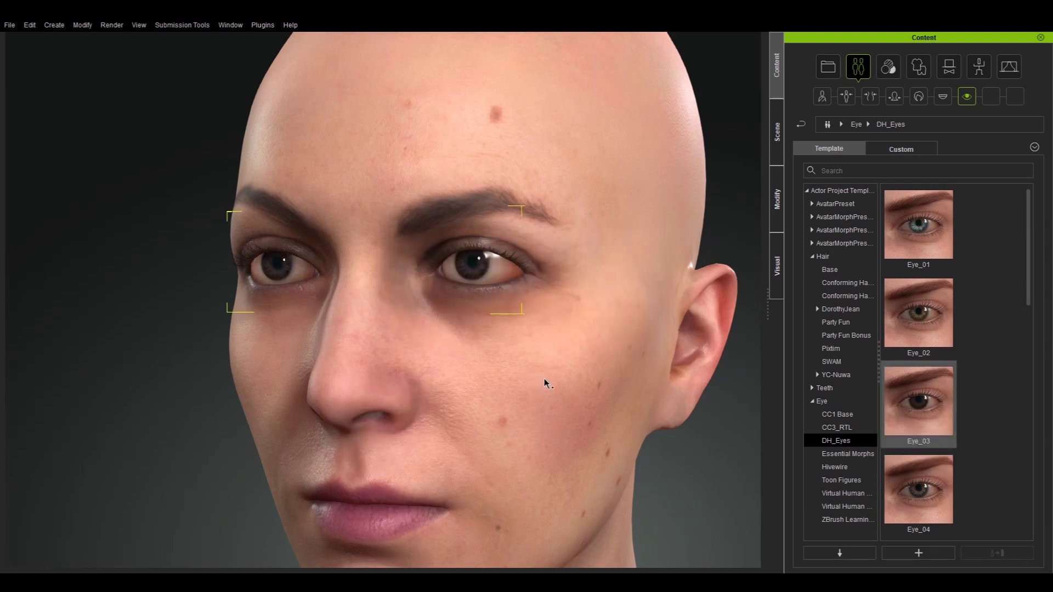
right_click_drag(544, 378, 626, 391, "alt")
left_click_drag(633, 386, 644, 350, "alt")
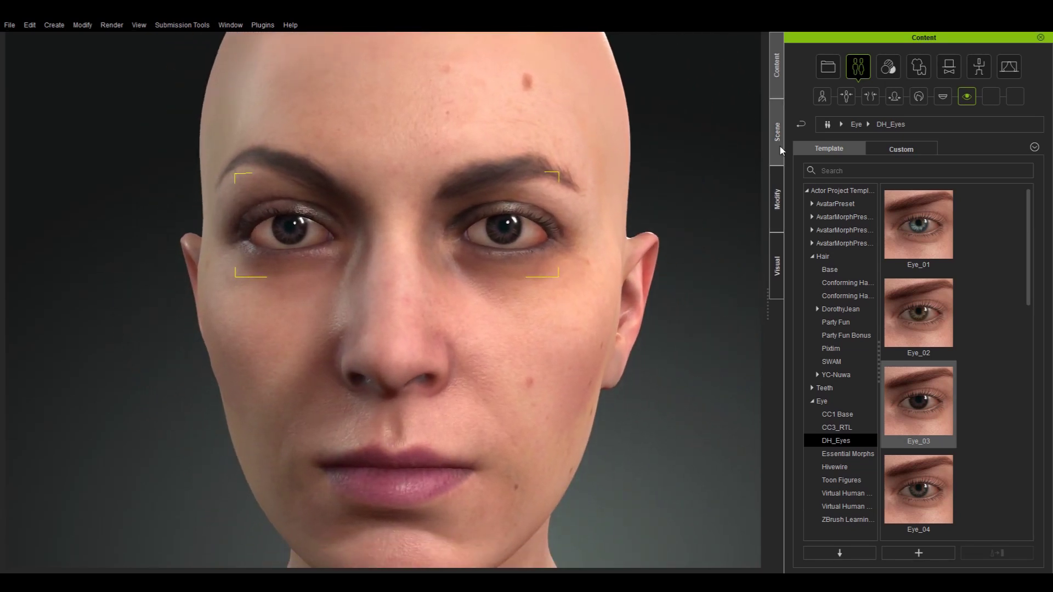
Display the avatar with its mouth open, select the avatar body and frame the teeth closely.
left_click(776, 204)
left_click(796, 54)
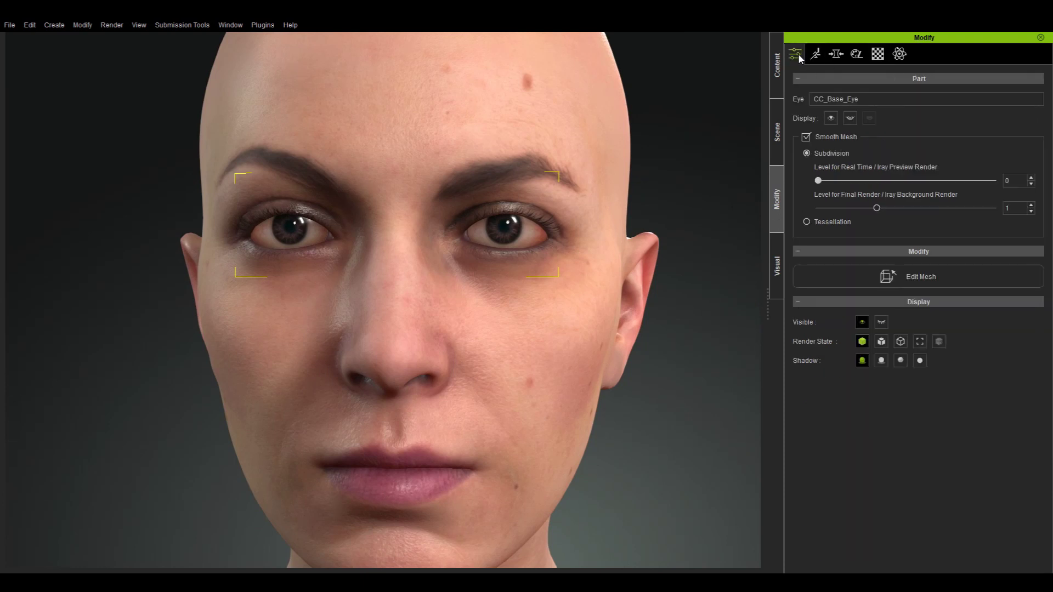
left_click(851, 118)
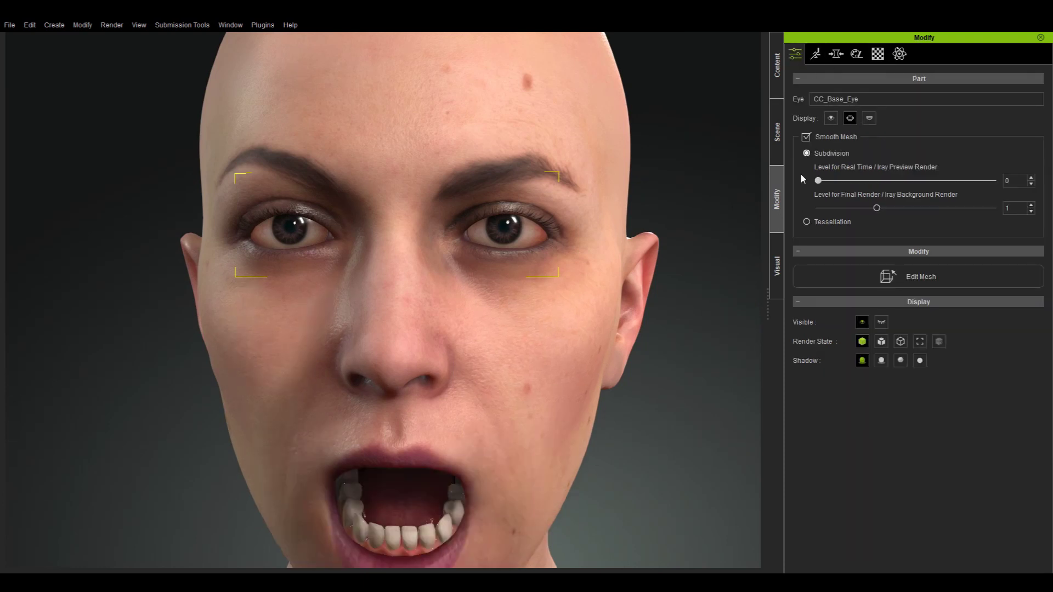
middle_click_drag(414, 415, 461, 292)
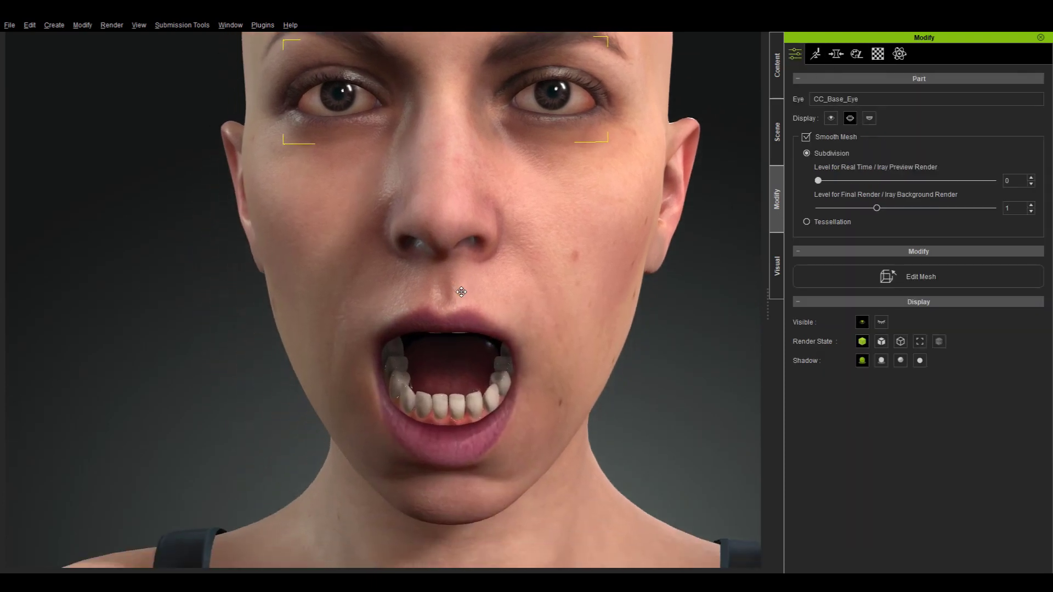
left_click(455, 410)
scroll(411, 323, "up", 5)
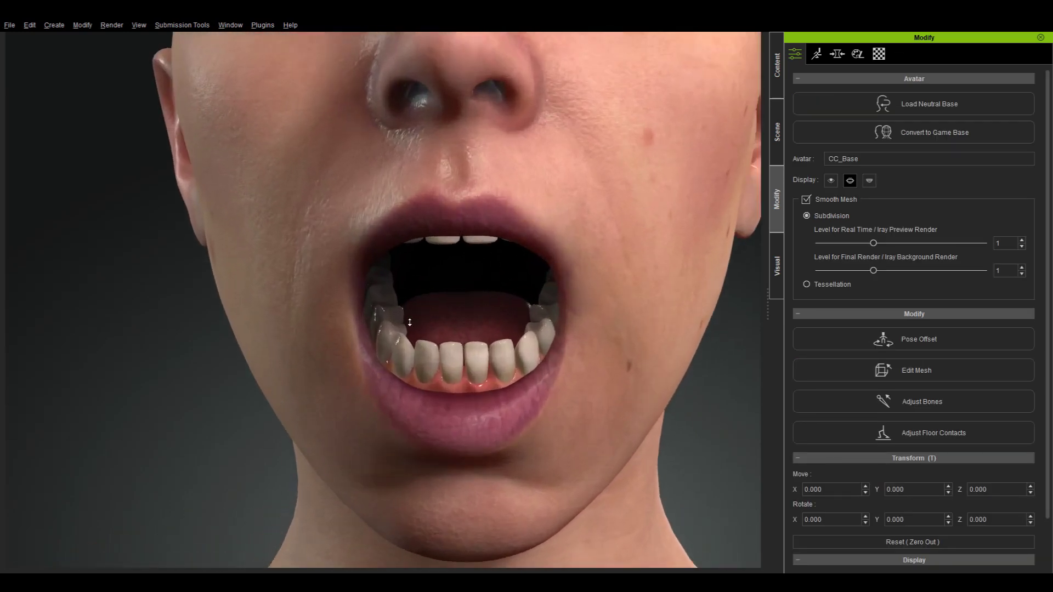
scroll(411, 323, "up", 2)
middle_click_drag(492, 364, 474, 279)
right_click_drag(474, 280, 438, 293)
middle_click_drag(438, 294, 378, 307)
Select both the Std_Upper_Teeth and Std_Lower_Teeth materials for shader editing and collapse their Micro Normal settings.
left_click(879, 53)
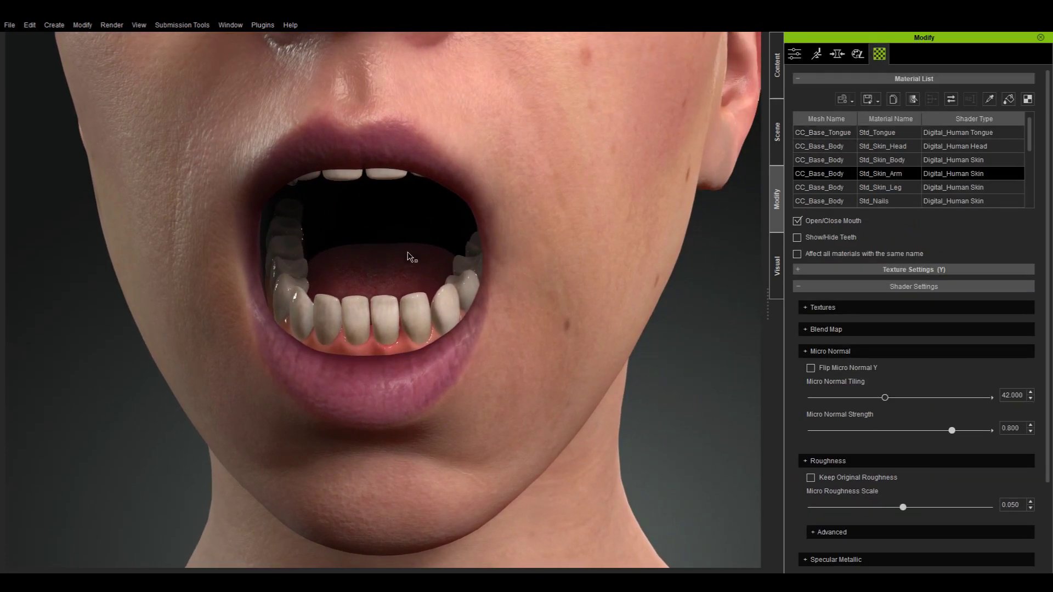
scroll(1024, 121, "down", 2)
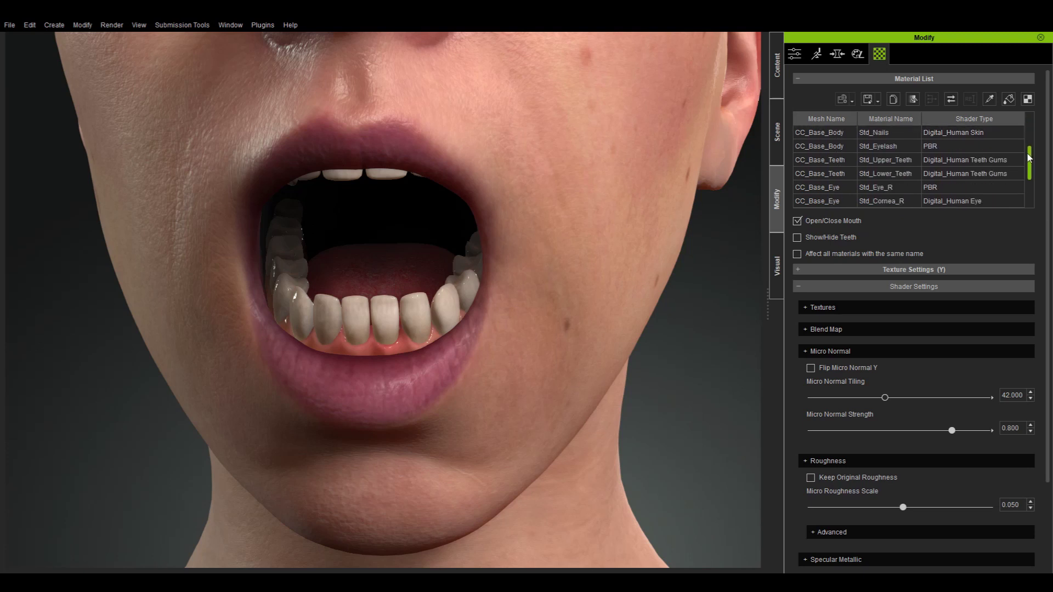
left_click(943, 160)
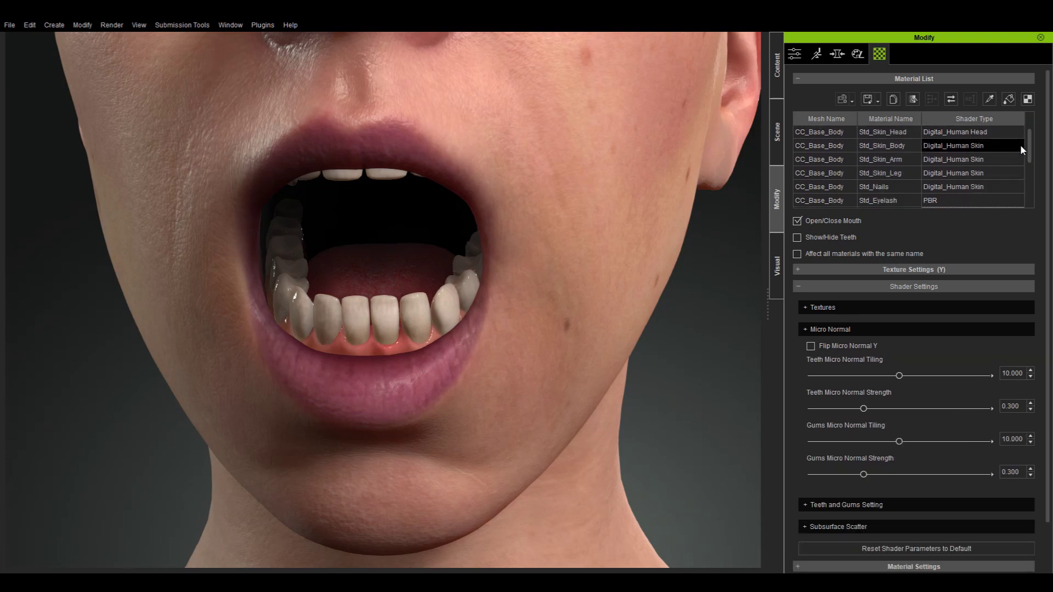
left_click(926, 175)
left_click(926, 175, "ctrl")
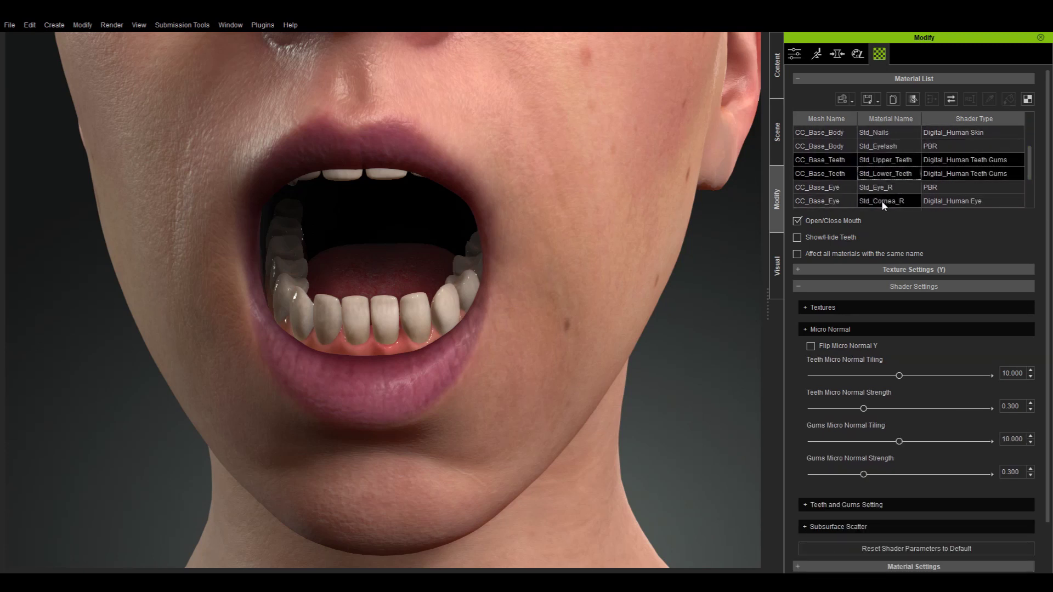
left_click(868, 328)
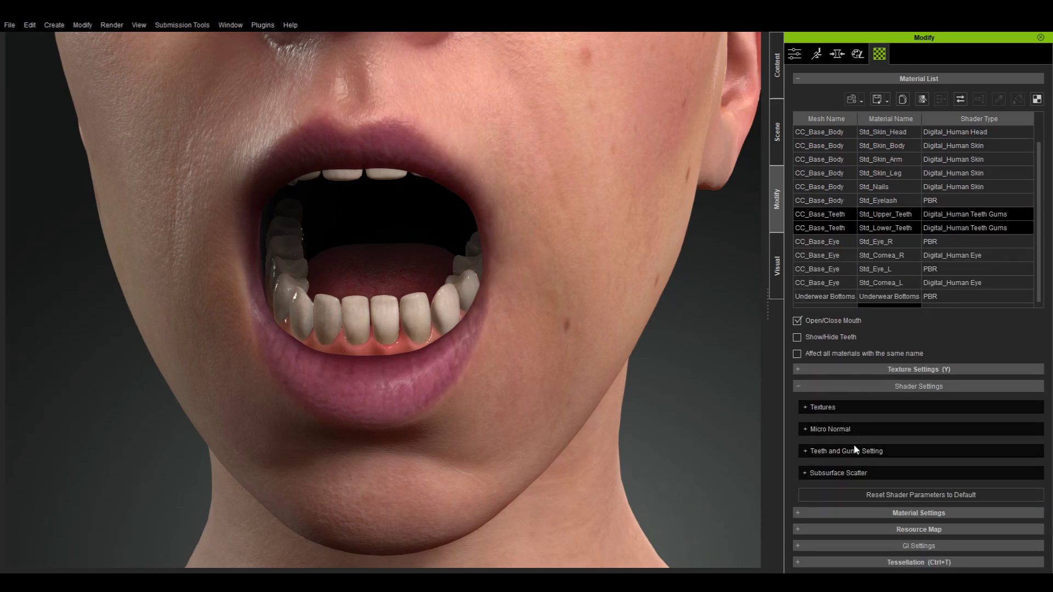
Set Teeth Brightness to 0.772, Teeth Desaturation to -0.025 and Gums Brightness to 1.127, and slightly raise Gums Desaturation.
left_click(818, 450)
left_click_drag(848, 419, 889, 420)
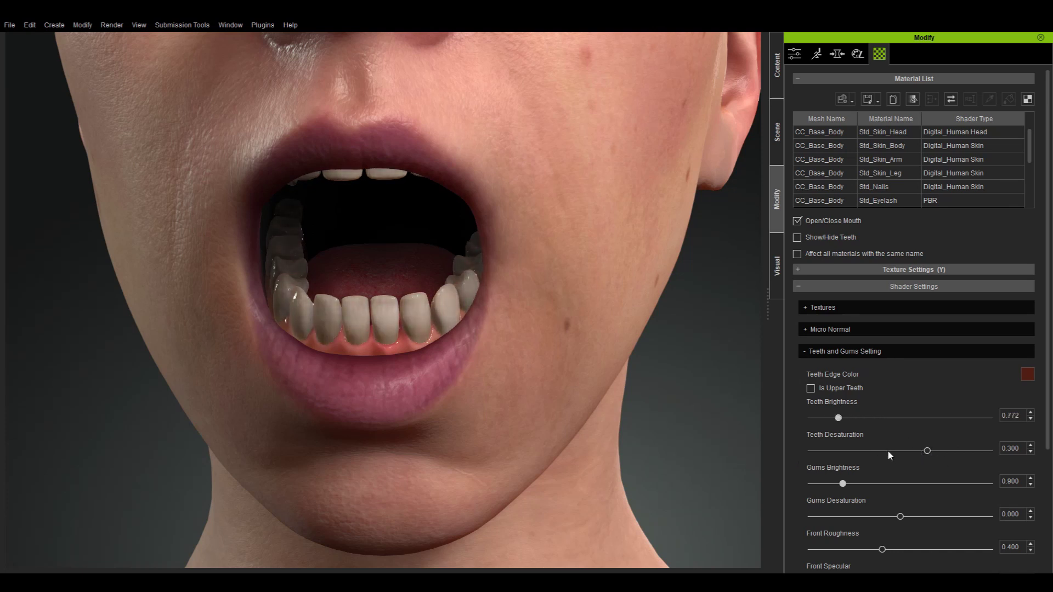
left_click_drag(927, 453, 862, 457)
left_click_drag(843, 484, 853, 484)
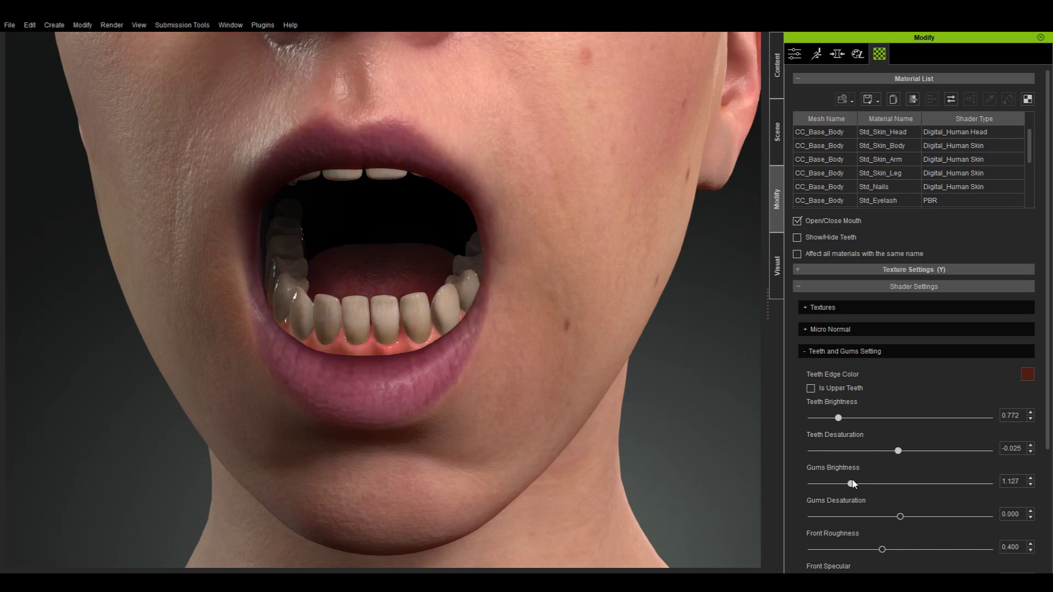
left_click_drag(900, 517, 911, 518)
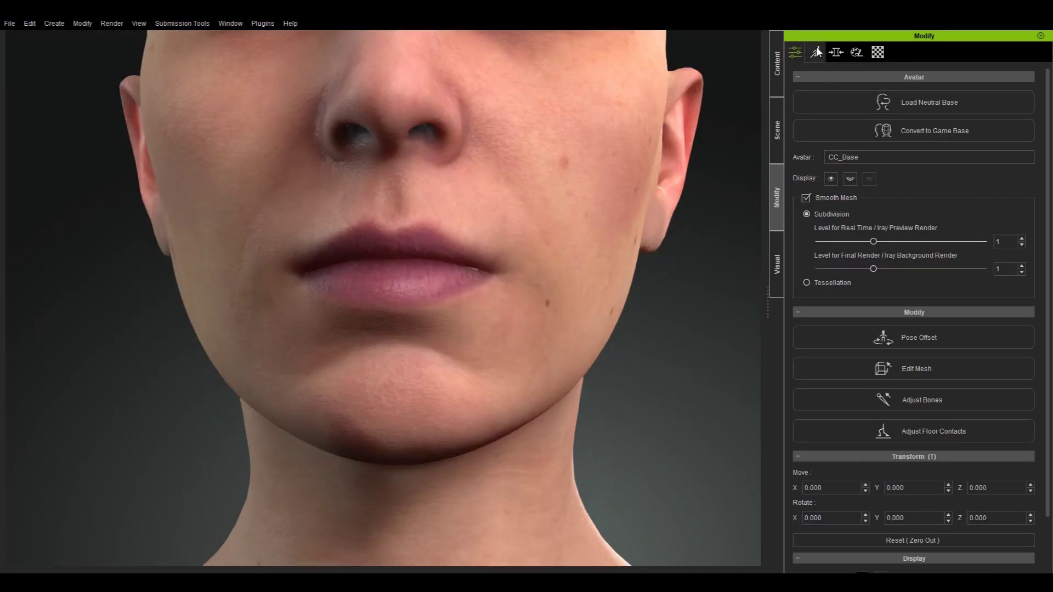
Open the mouth morphs for facial editing and part the avatar's lips widely with Mouth Lips Open.
left_click(818, 53)
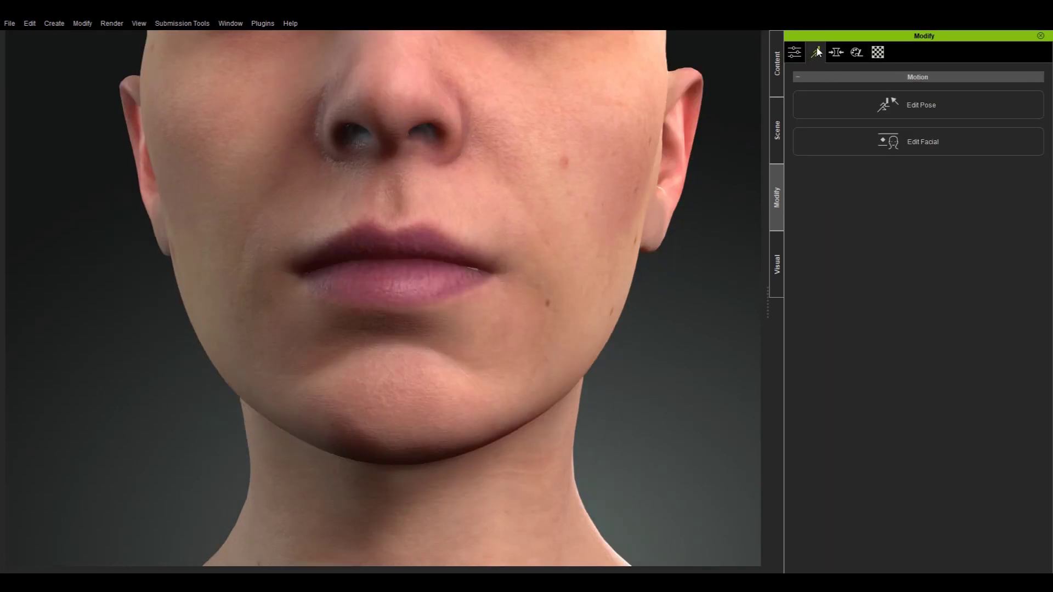
left_click(860, 142)
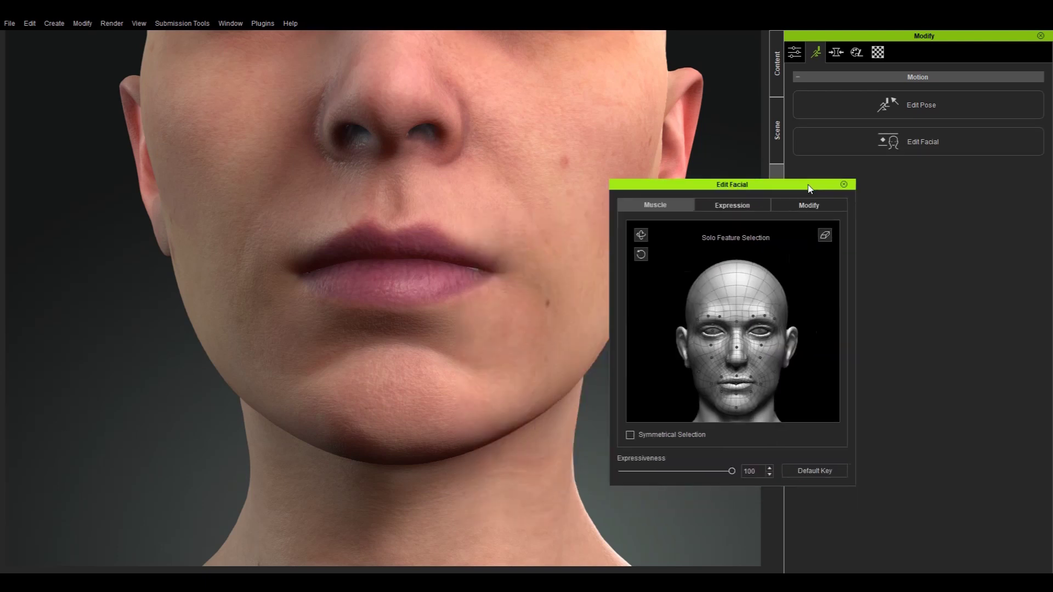
left_click(894, 181)
left_click(872, 214)
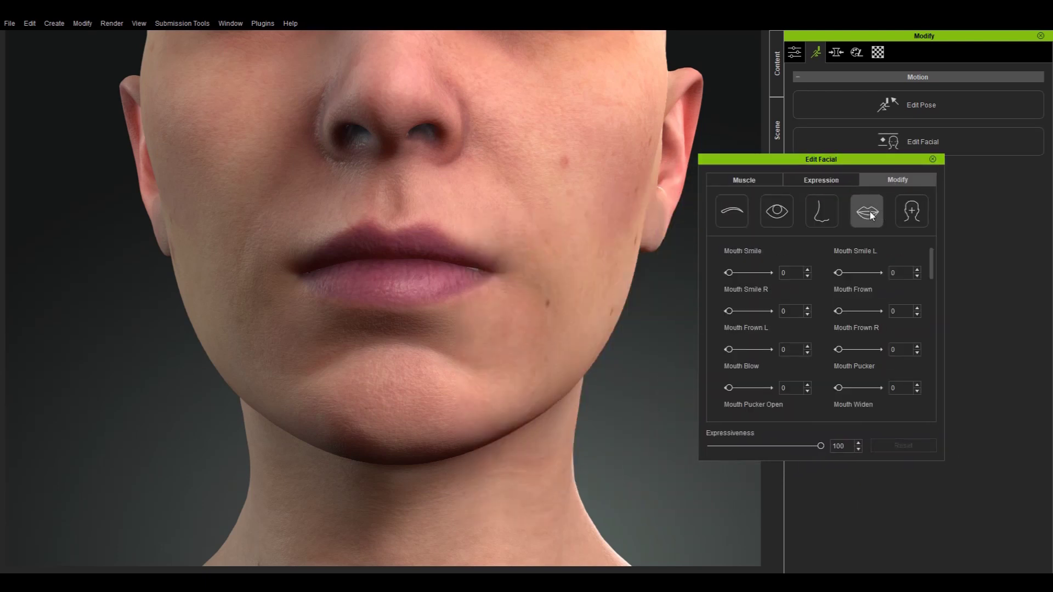
left_click_drag(933, 262, 935, 292)
left_click_drag(730, 388, 768, 388)
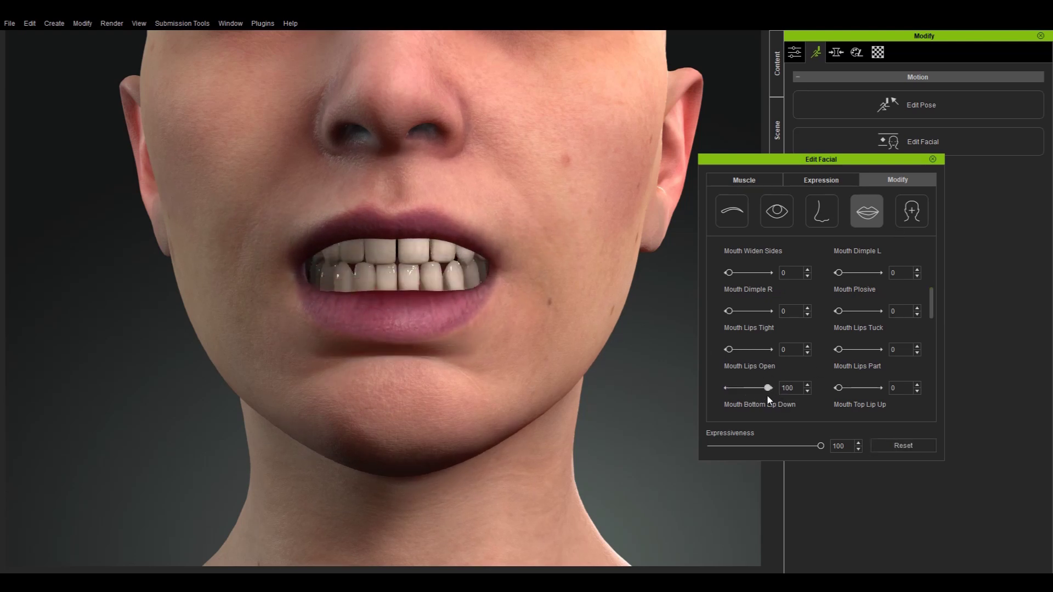
left_click_drag(767, 393, 761, 390)
Give the avatar a strong Mouth Smile, set Mouth Open to 15, inspect the teeth and close the facial editor.
left_click_drag(933, 298, 932, 262)
left_click_drag(728, 272, 763, 274)
left_click_drag(932, 263, 932, 370)
mouse_move(733, 389)
left_mouse_down()
mouse_move(746, 390)
mouse_move(738, 392)
left_mouse_up()
scroll(475, 341, "down", 3)
right_click_drag(475, 342, 407, 346, "alt")
scroll(427, 343, "up", 2)
scroll(406, 346, "up", 2)
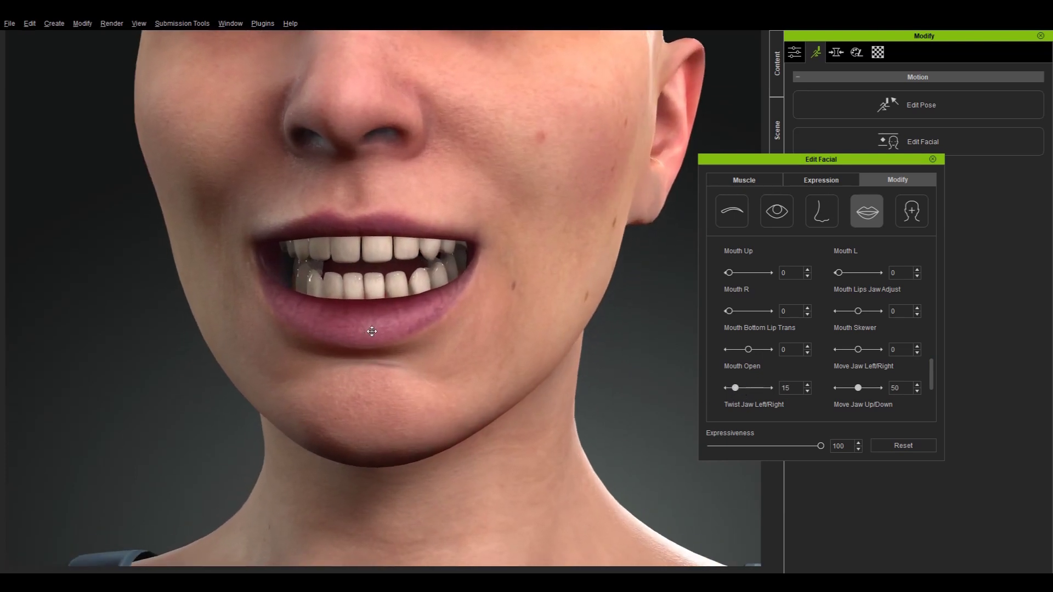
right_click_drag(391, 332, 394, 334, "alt")
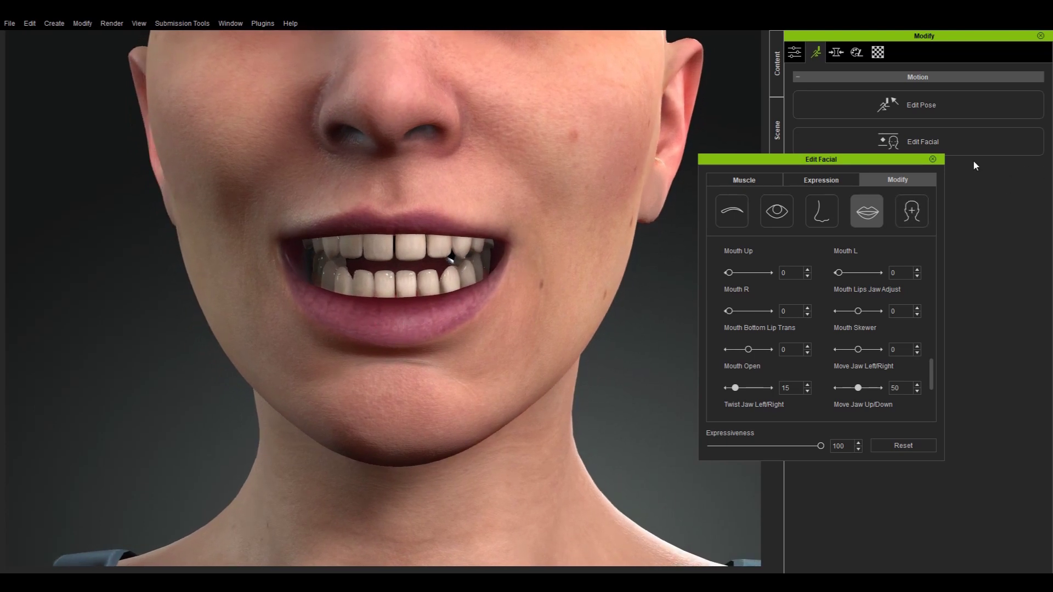
left_click(933, 159)
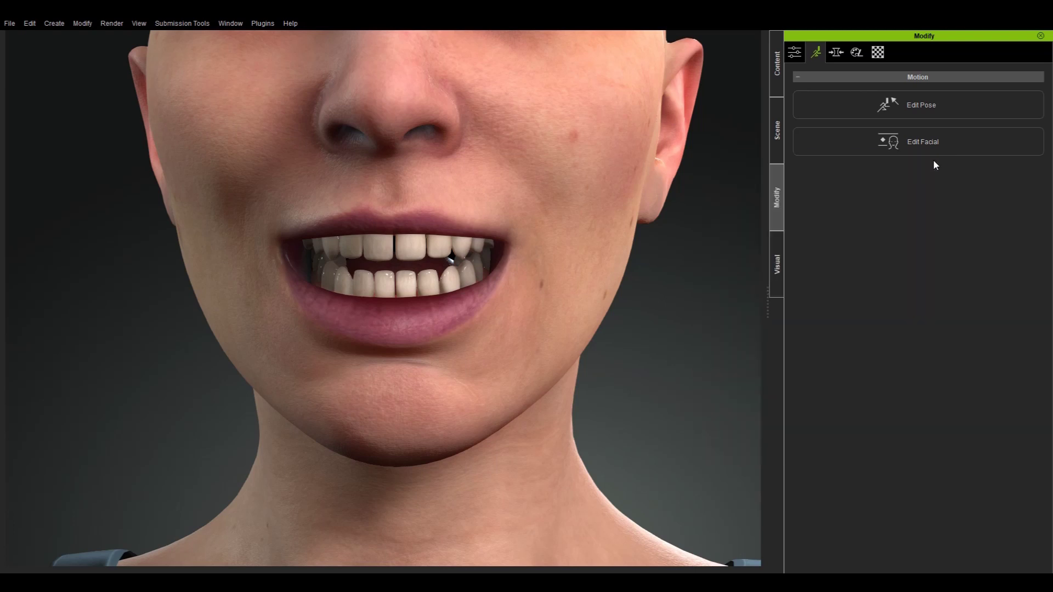
Open the DH_Teeth folder among the actor teeth presets in the content library.
left_click(778, 82)
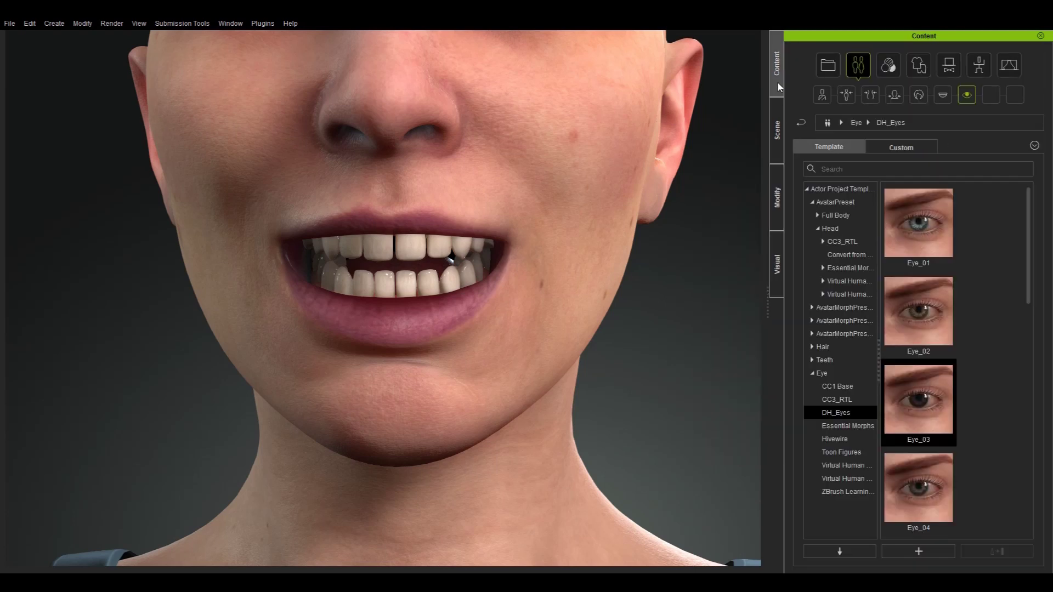
left_click(943, 98)
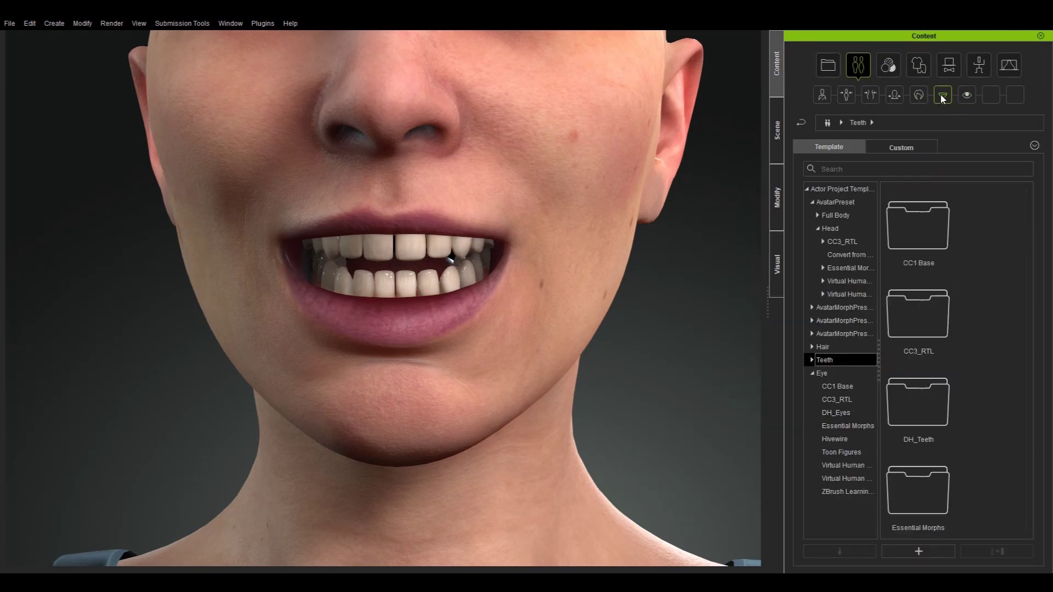
double_click(926, 413)
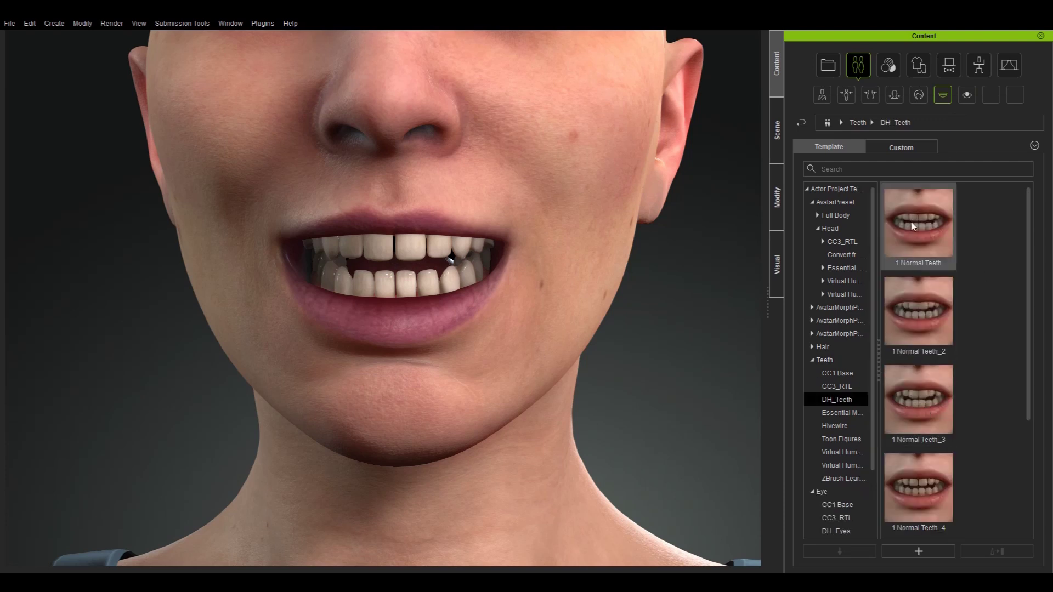
Apply the 1 Normal Teeth preset to the avatar, replacing the existing teeth object, and inspect the mouth.
left_click_drag(923, 226, 417, 269)
left_click_drag(519, 233, 686, 230)
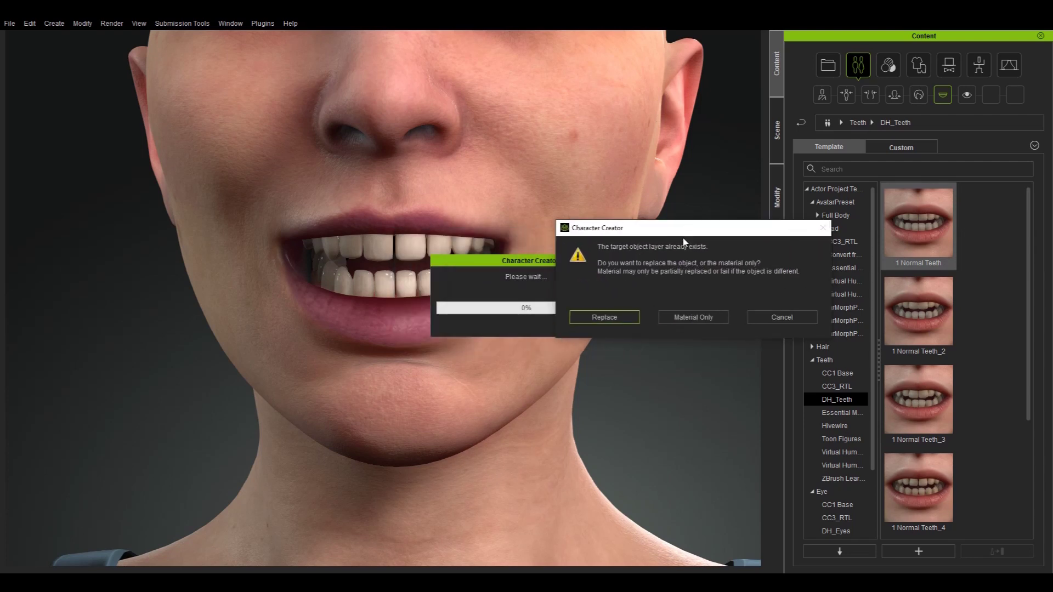
left_click(606, 318)
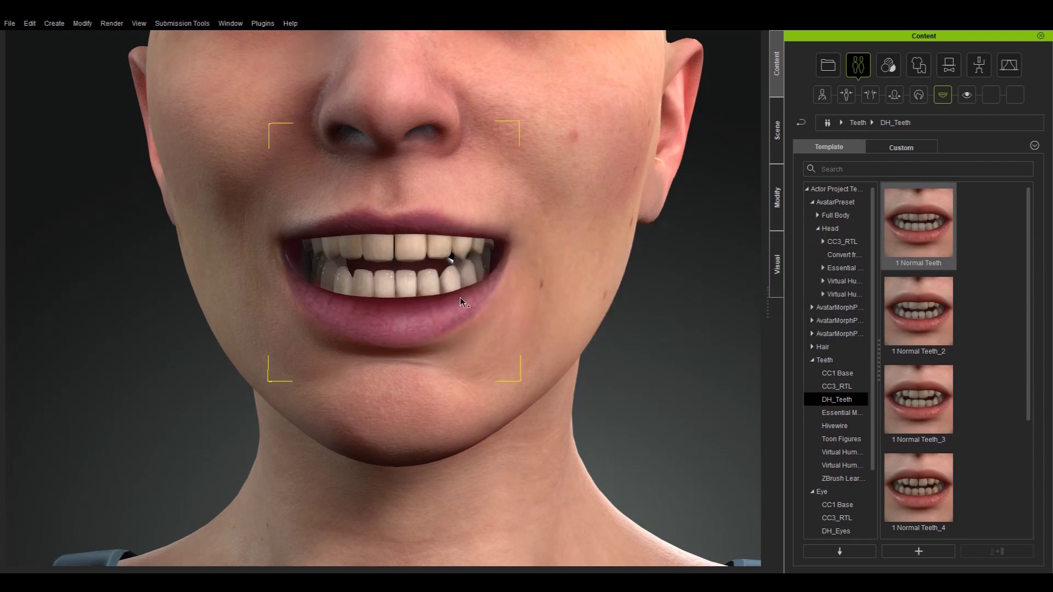
right_click_drag(436, 290, 423, 317, "alt")
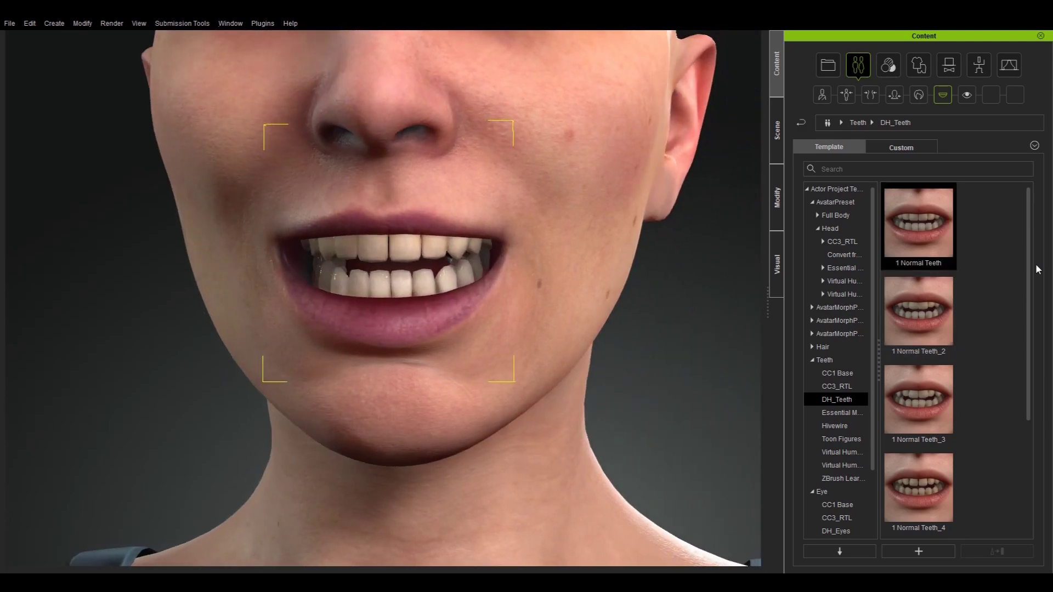
Replace the avatar's teeth with the 1 Normal Teeth_3 preset, followed by the 1 Normal Teeth_6 preset.
left_click_drag(919, 400, 414, 314)
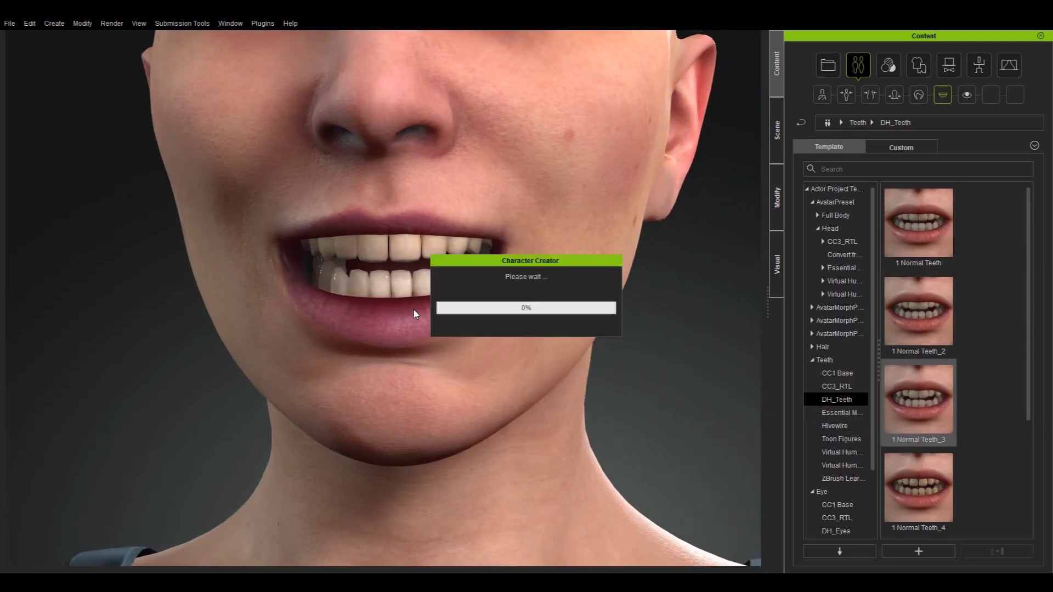
left_click(445, 331)
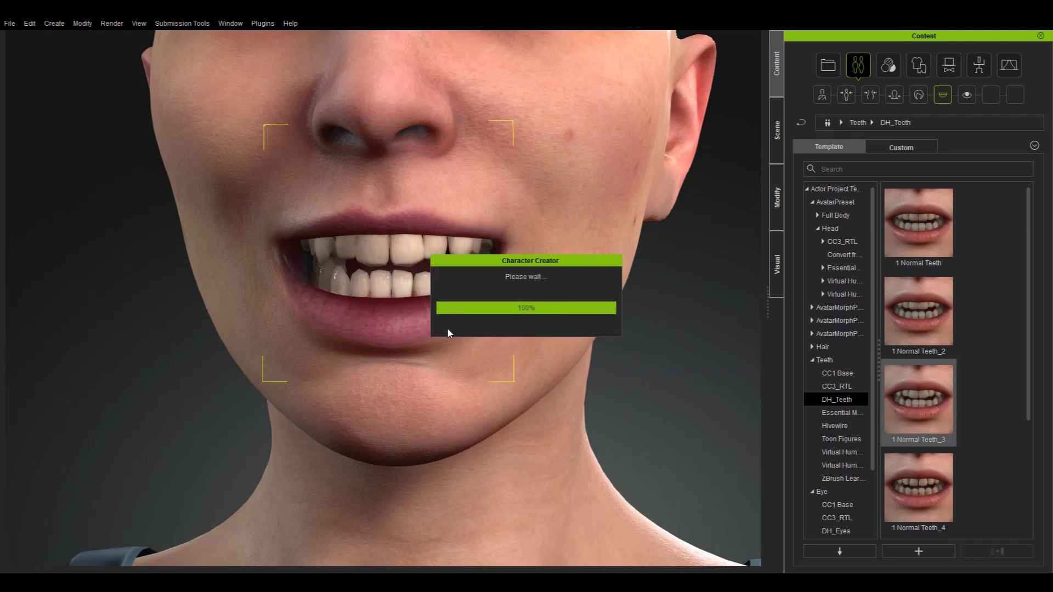
left_click_drag(1028, 314, 1030, 421)
left_click_drag(919, 507, 393, 336)
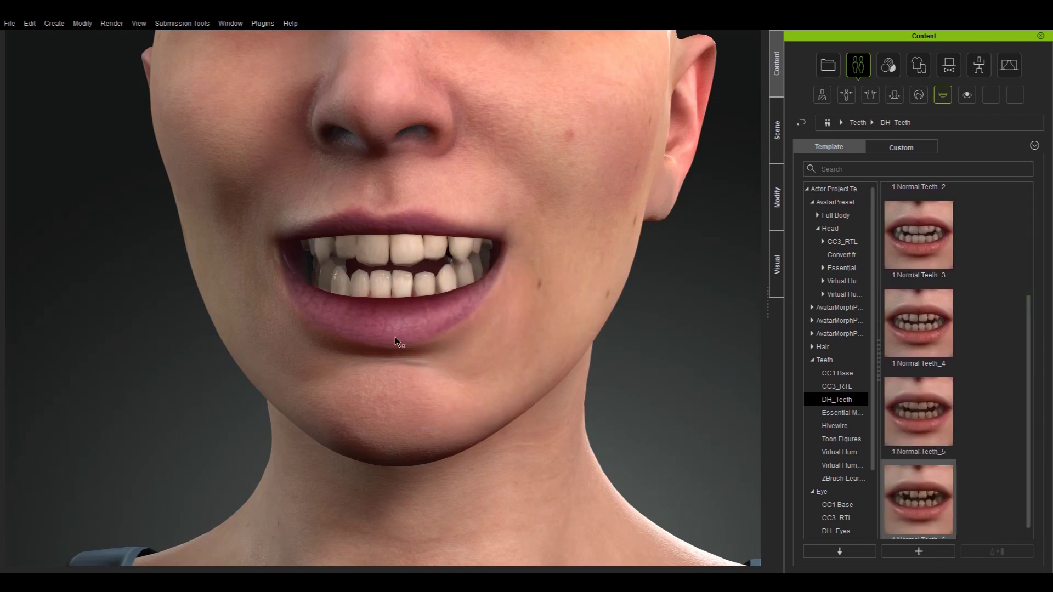
left_click(460, 330)
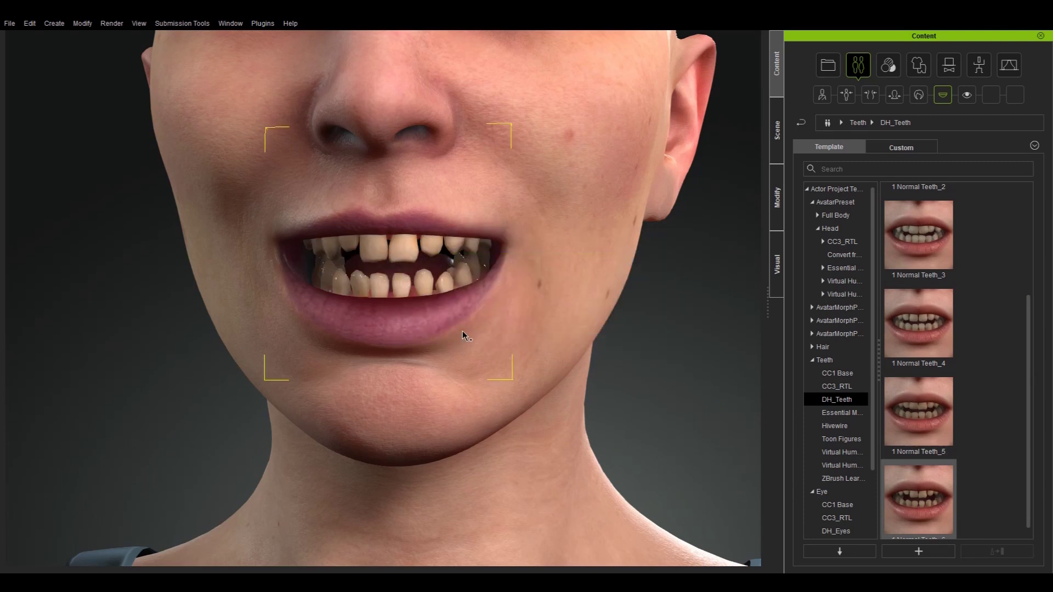
Apply the 1 Normal Teeth preset to the avatar again, replacing the current teeth object.
scroll(981, 329, "up", 3)
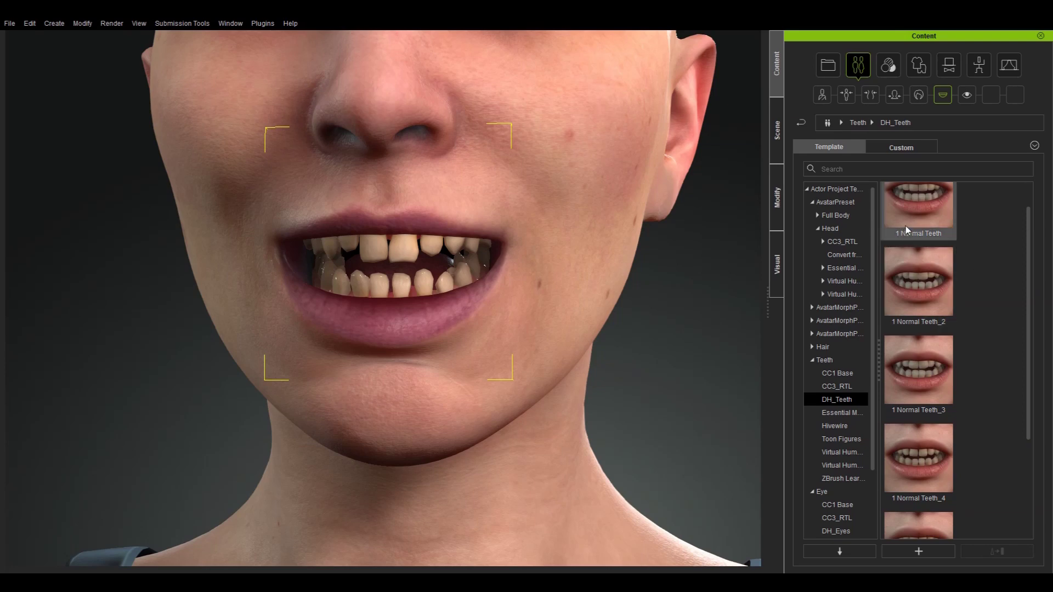
left_click_drag(906, 231, 376, 307)
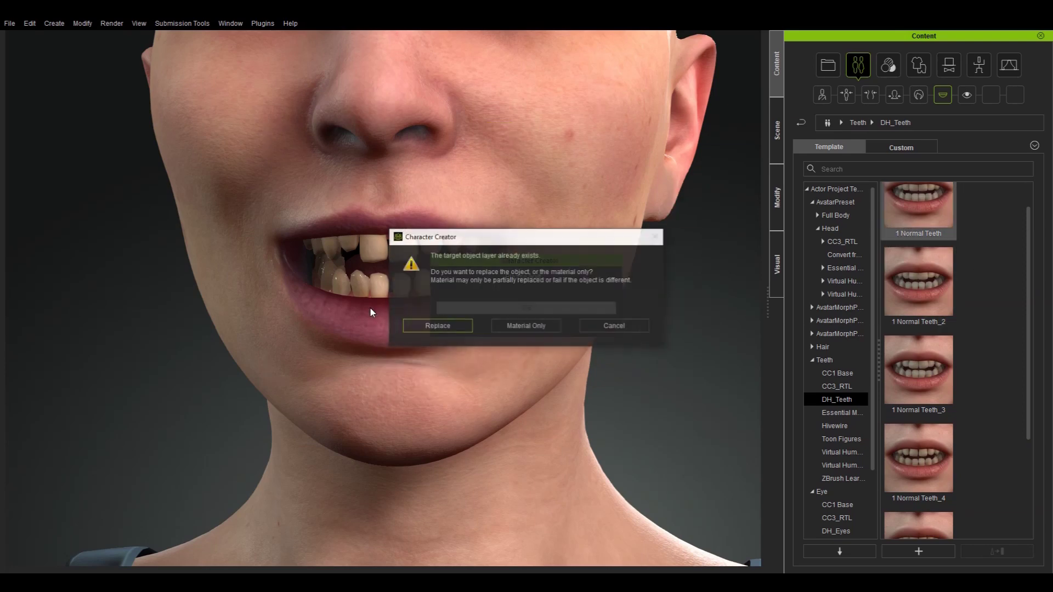
left_click(441, 328)
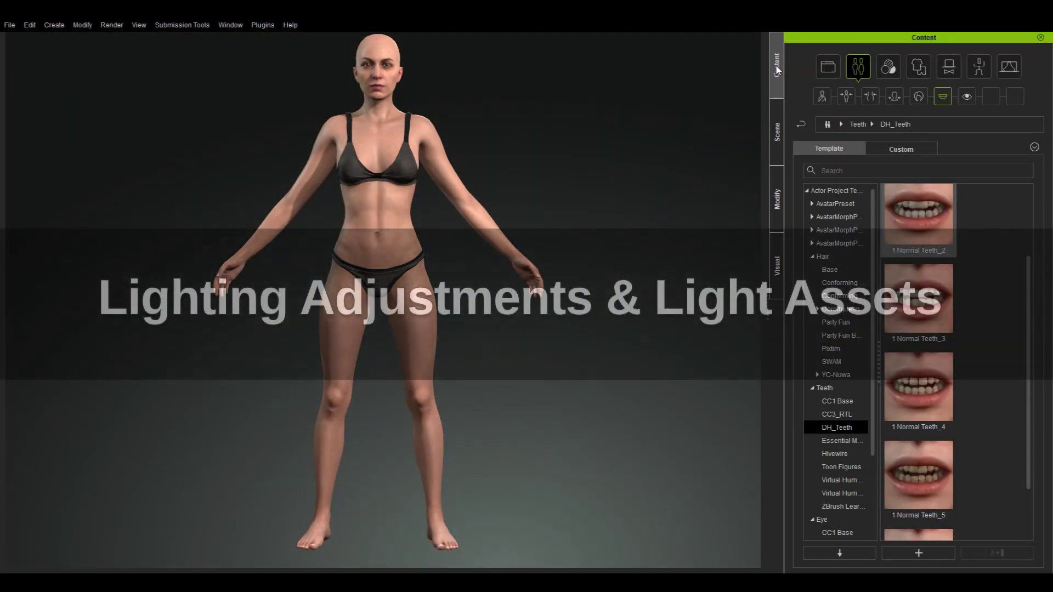
Open the Stage presets among the project templates and browse to the DH lighting stages.
left_click(830, 66)
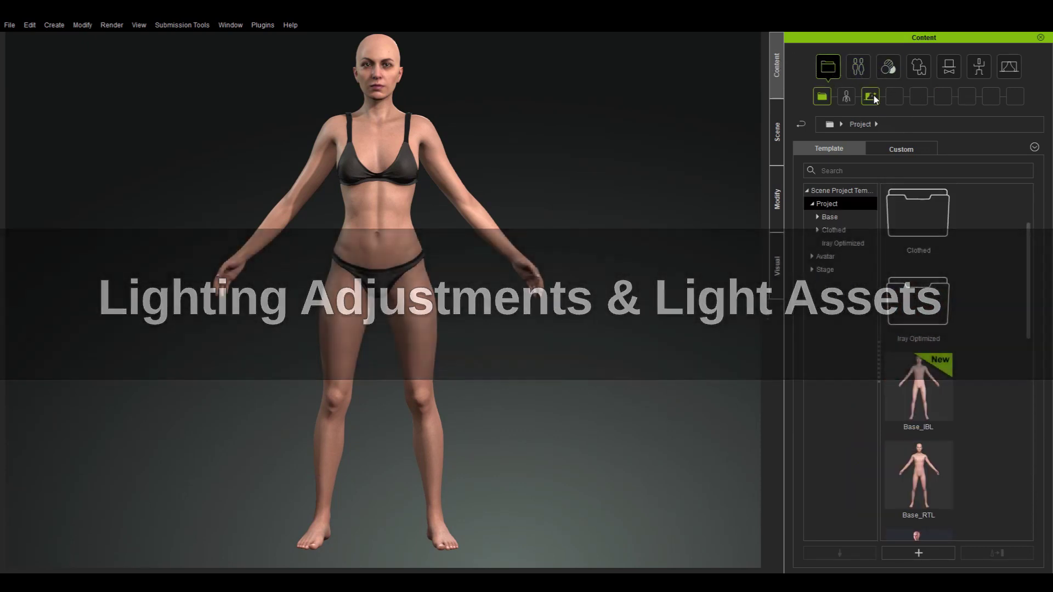
left_click(871, 97)
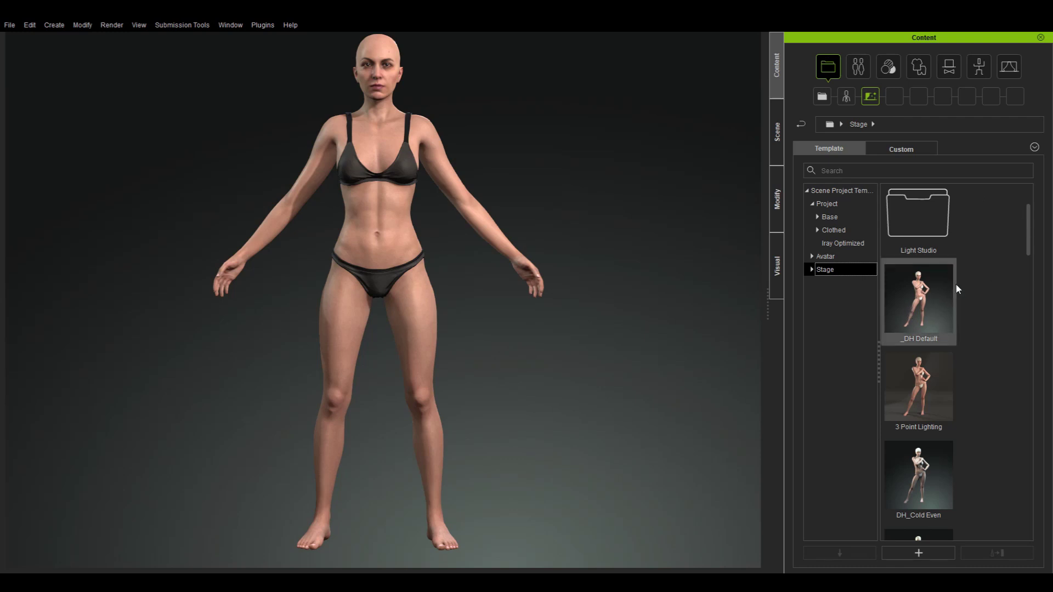
left_click_drag(1029, 219, 1029, 248)
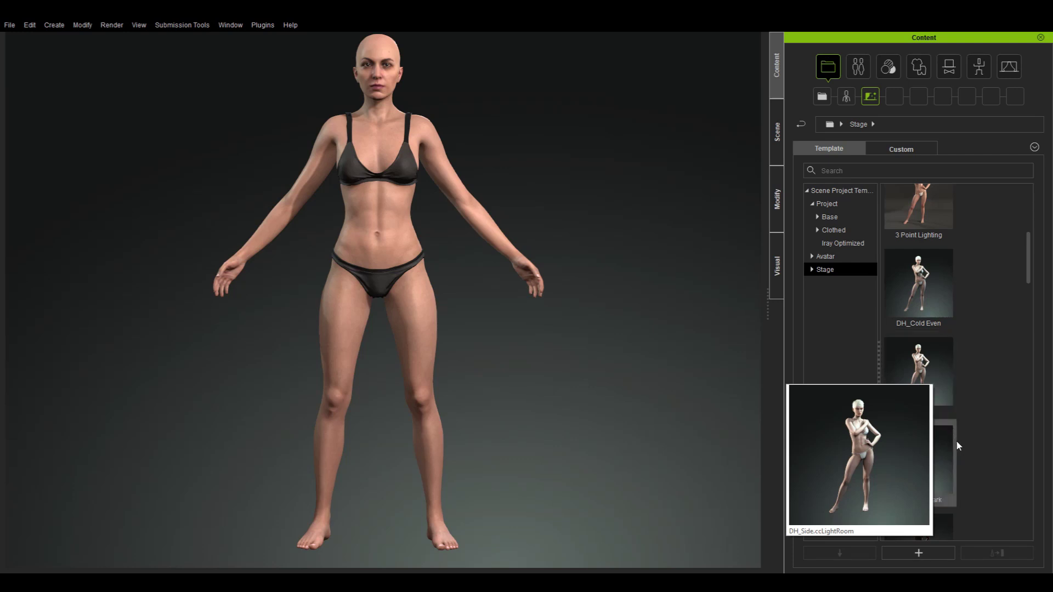
mouse_move(944, 462)
left_click_drag(1034, 247, 1027, 275)
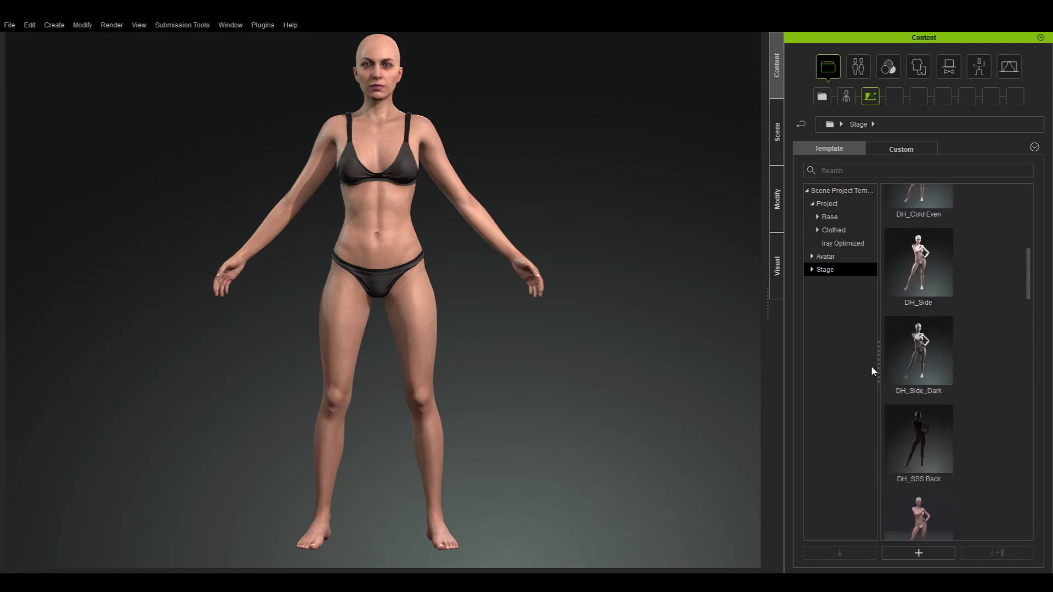
Apply the DH_Side_Dark stage to the scene and inspect the avatar's lighting from several angles.
left_click_drag(910, 365, 301, 282)
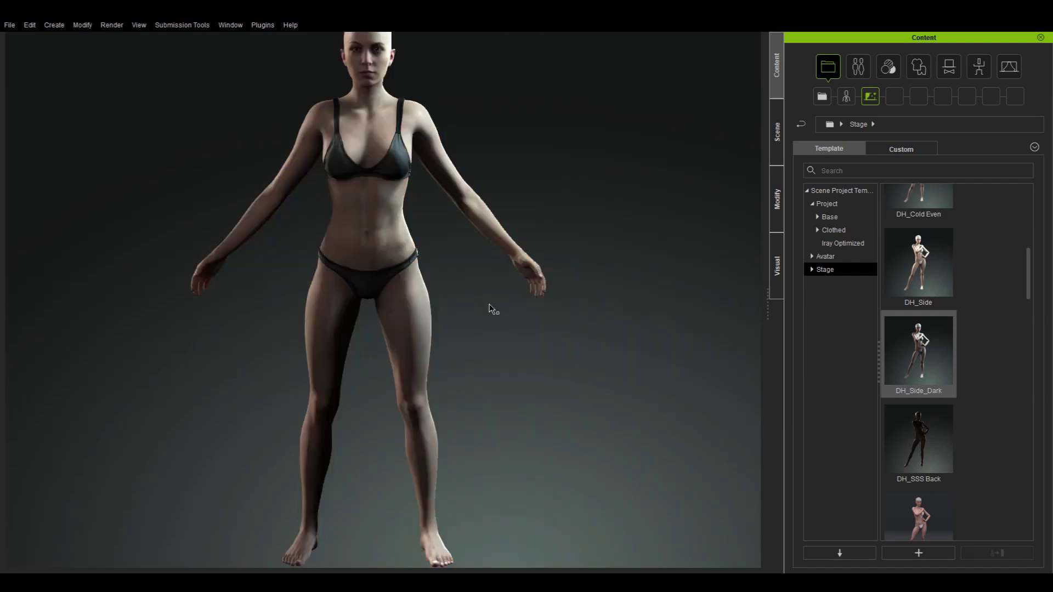
right_click_drag(510, 356, 450, 354, "alt")
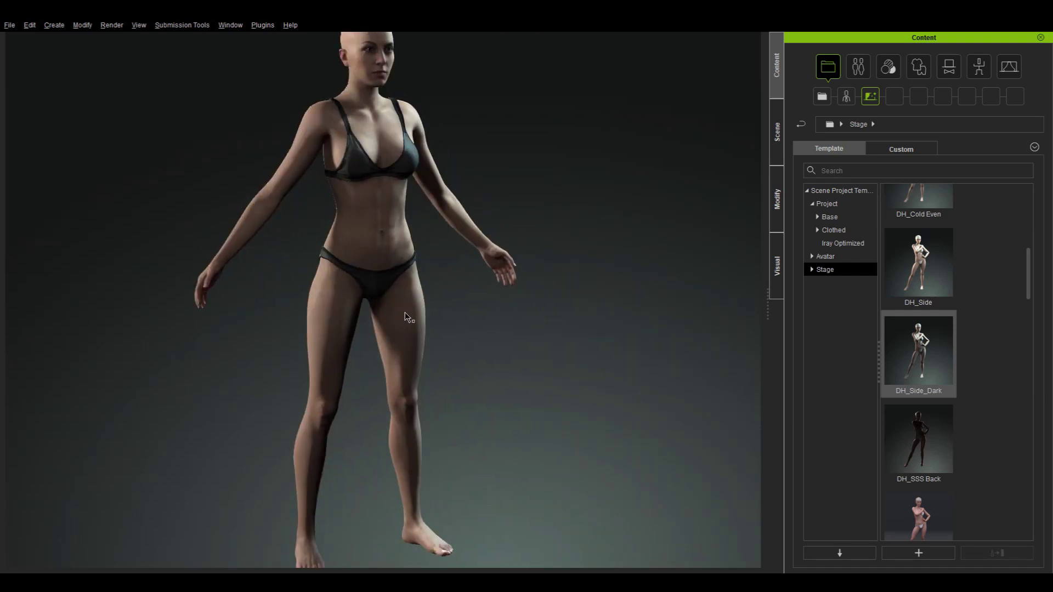
left_click_drag(408, 312, 449, 391, "alt")
right_click_drag(449, 391, 273, 388)
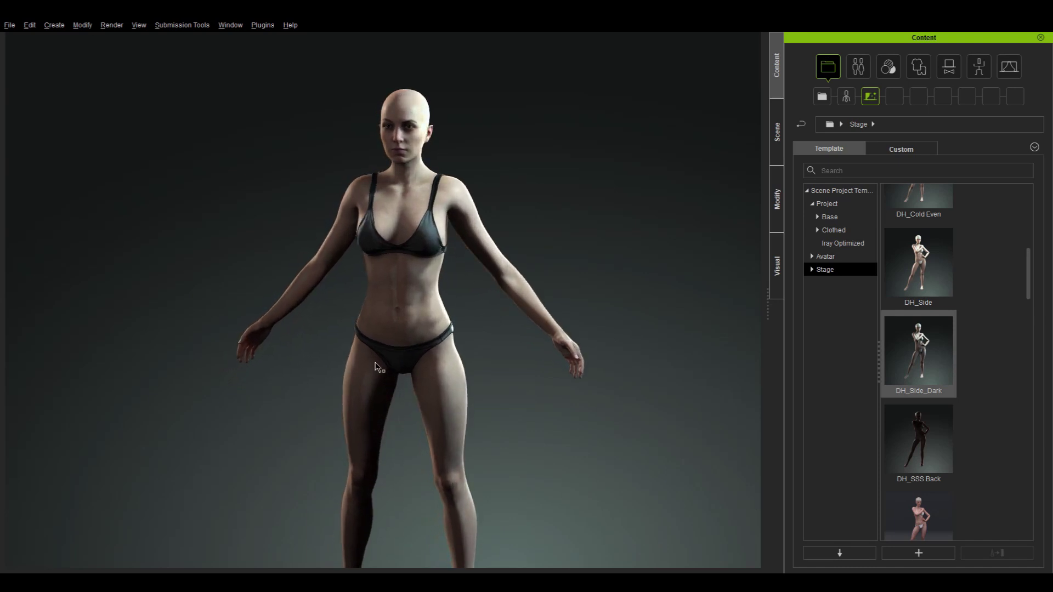
right_click_drag(494, 393, 470, 430, "alt")
left_click_drag(470, 430, 464, 384, "alt")
scroll(464, 384, "down", 2)
right_click_drag(508, 437, 547, 430, "alt")
Apply the DH_SSS Back stage to the scene and inspect the backlit avatar's body and face.
left_click_drag(922, 445, 379, 381)
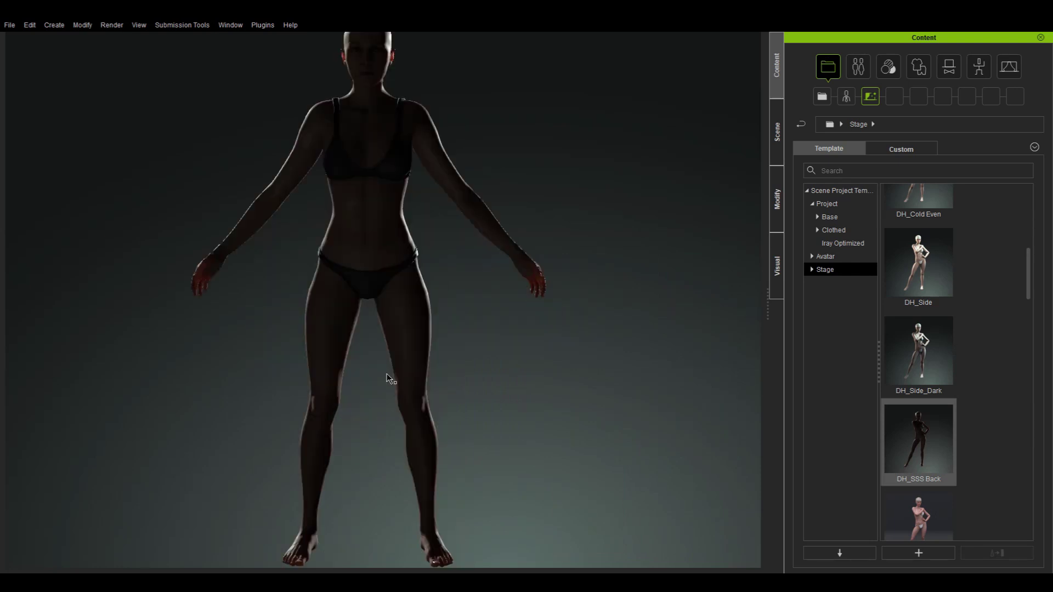
scroll(407, 379, "down", 2)
right_click_drag(494, 384, 455, 414, "alt")
left_click_drag(467, 400, 485, 421, "alt")
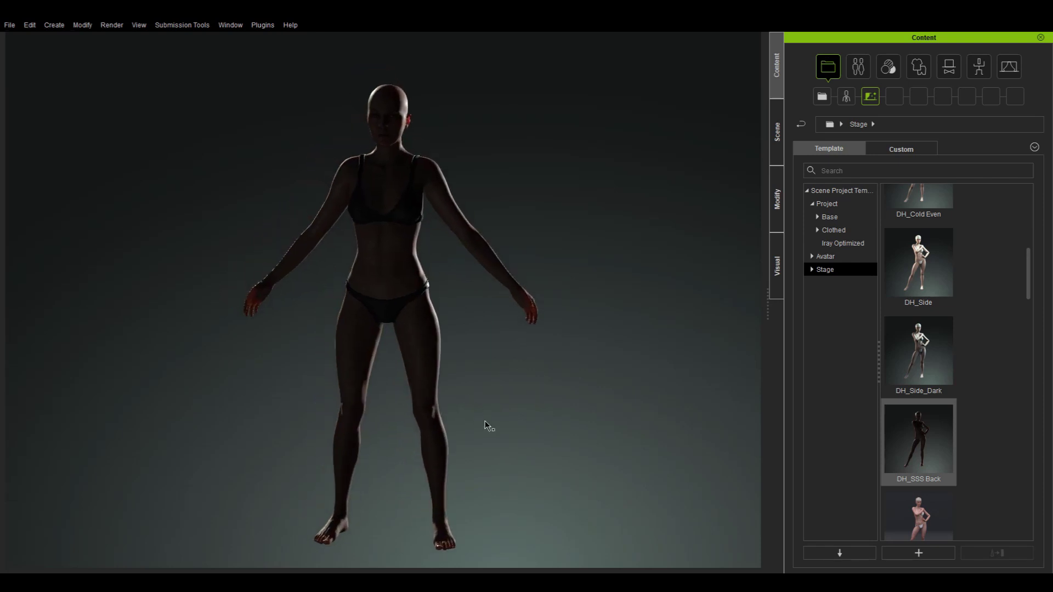
key("j")
mouse_move(485, 420)
right_mouse_down("alt")
mouse_move(402, 435)
mouse_move(489, 434)
right_mouse_up("alt")
left_click_drag(498, 435, 504, 434, "alt")
right_click_drag(504, 434, 465, 429)
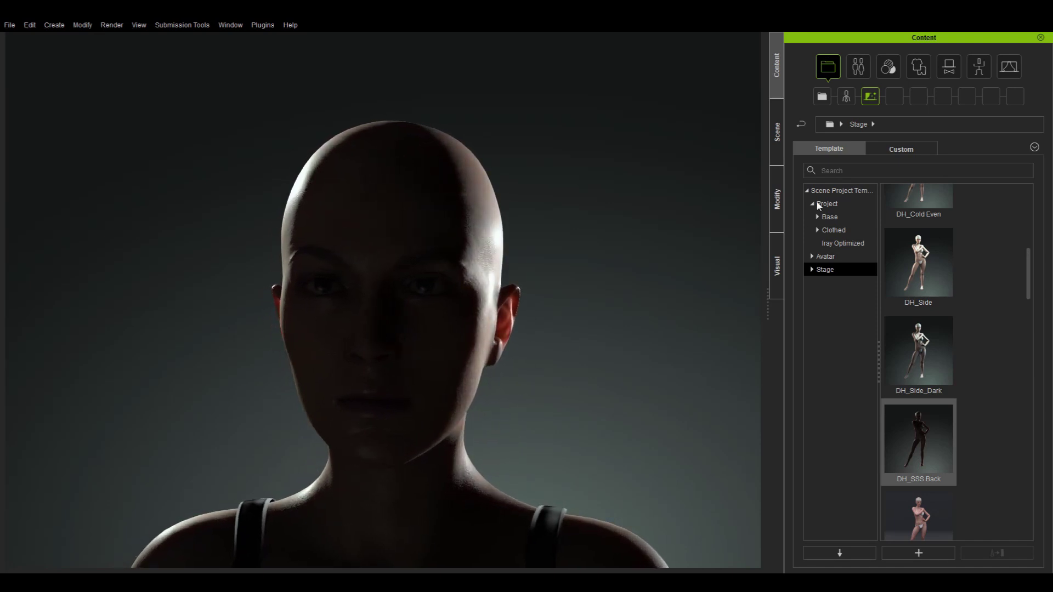
Add Key Light - Left 45 from the 01_Face light presets to the scene while keeping the existing lights, and inspect the face.
left_click(1001, 65)
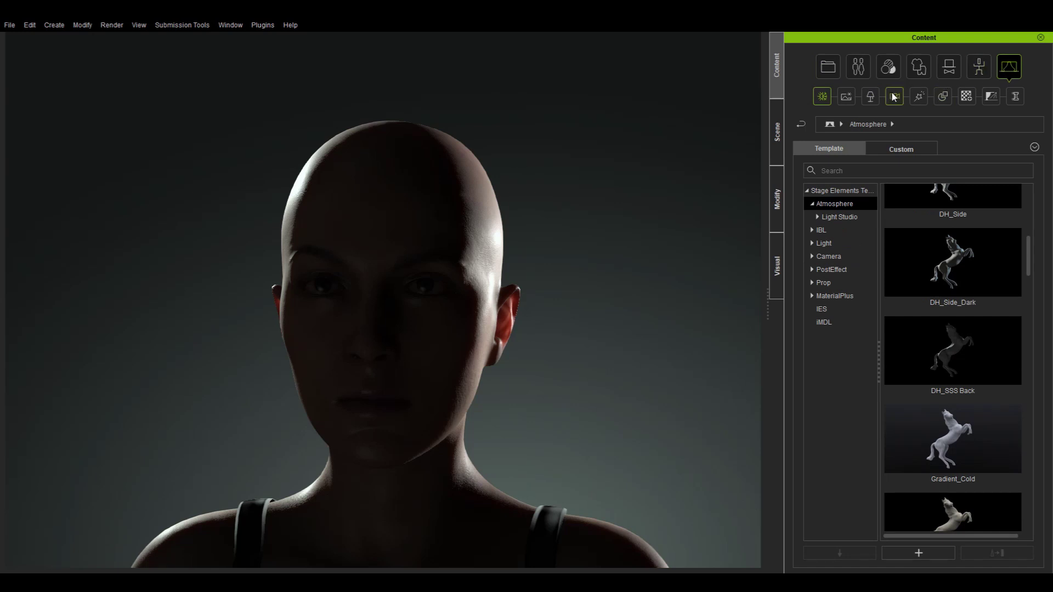
left_click(872, 96)
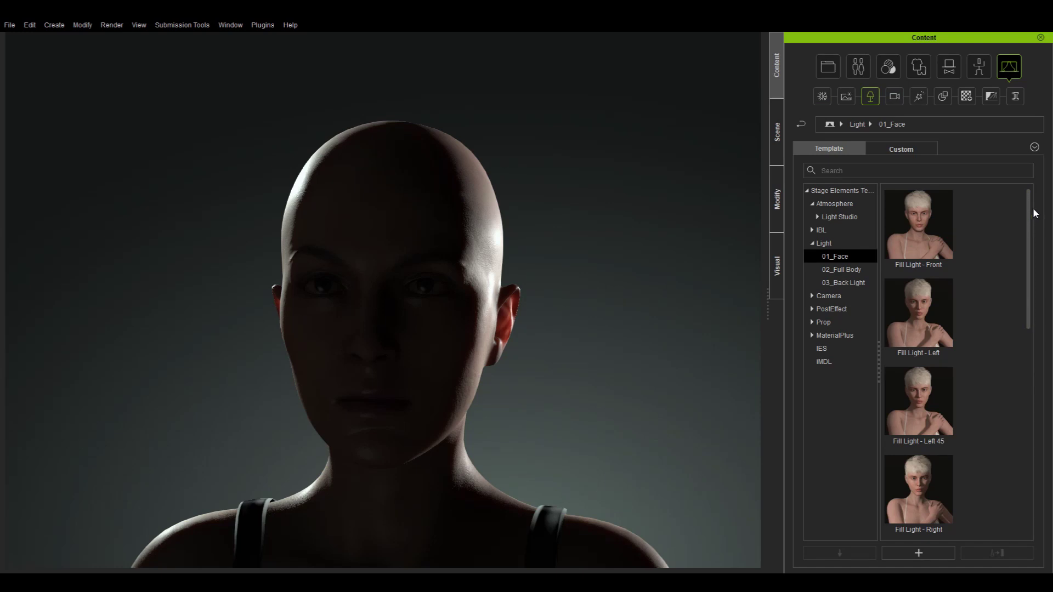
left_click_drag(1031, 207, 1006, 422)
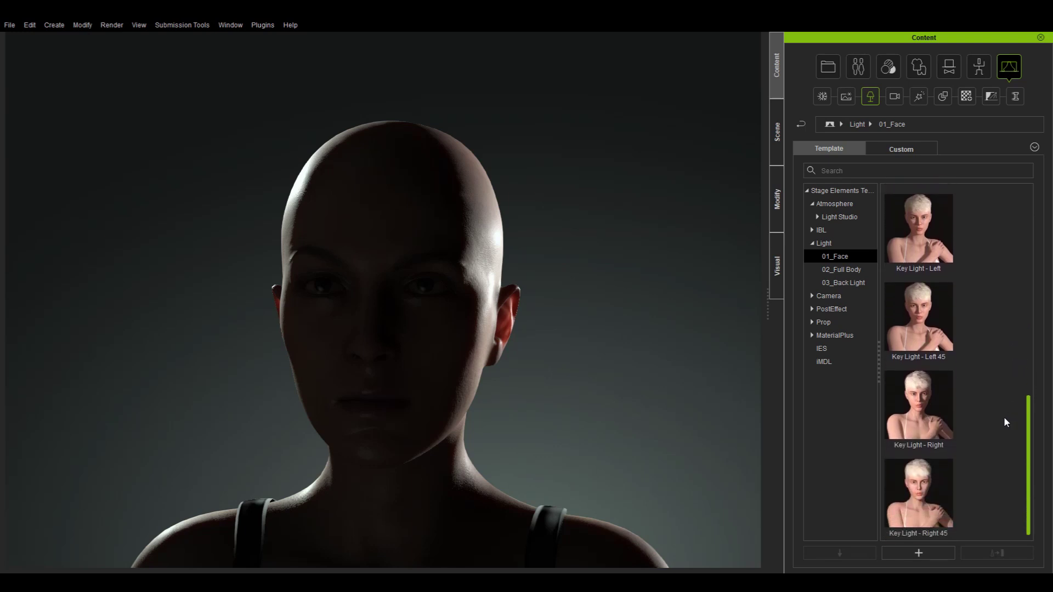
left_click_drag(925, 341, 915, 342)
right_click_drag(922, 307, 363, 348)
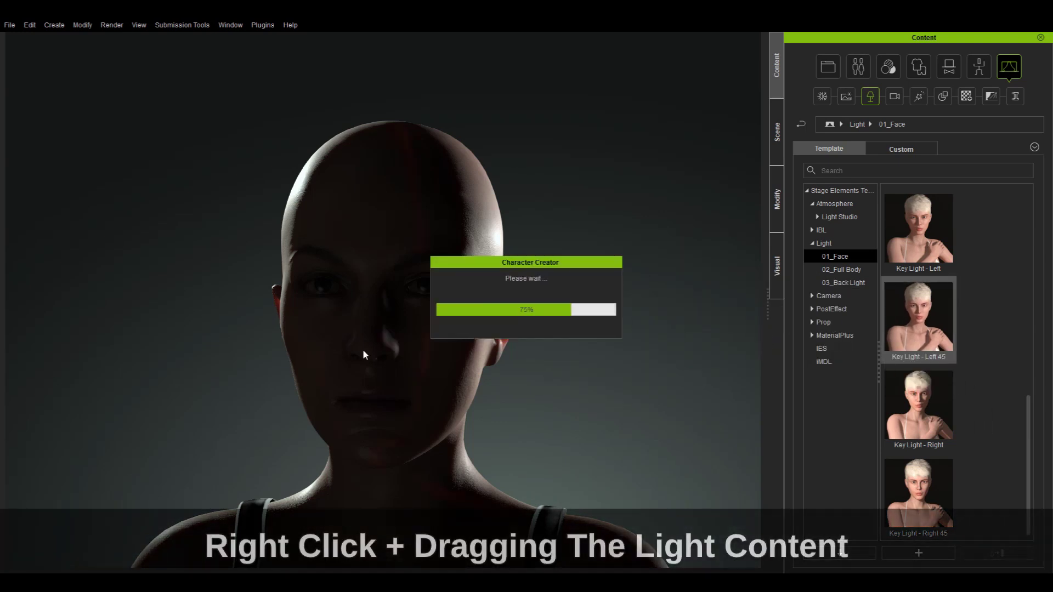
right_click_drag(508, 379, 576, 395)
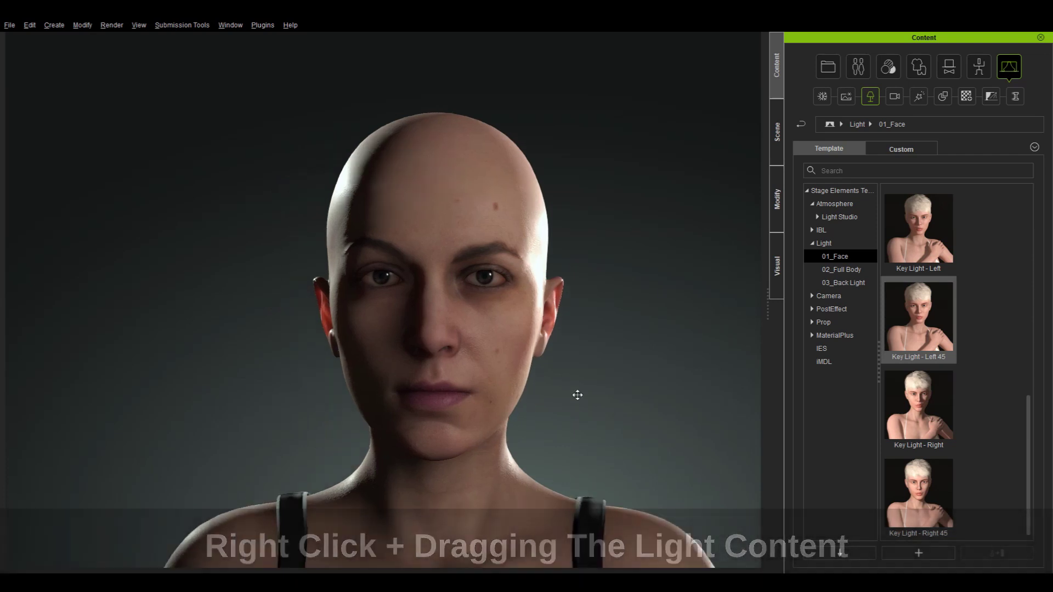
scroll(539, 360, "up", 4)
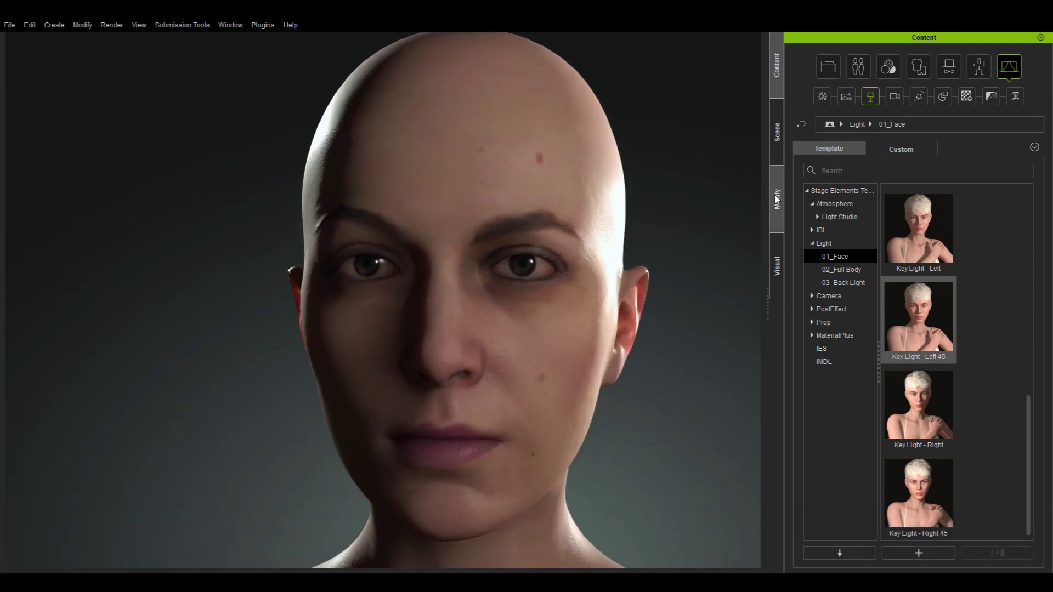
Select the Key Light - Left 45 spotlight in the scene, set its Multiplier to 3.12 and check the face lighting.
left_click(778, 159)
left_click(800, 167)
left_click(836, 179)
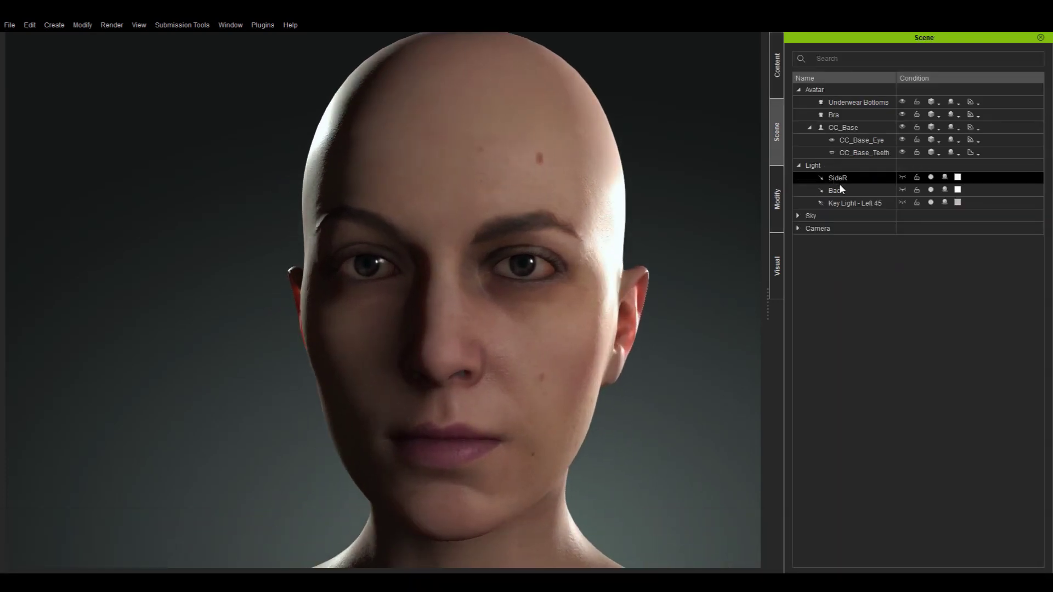
left_click(828, 193)
left_click(838, 180)
left_click(839, 206)
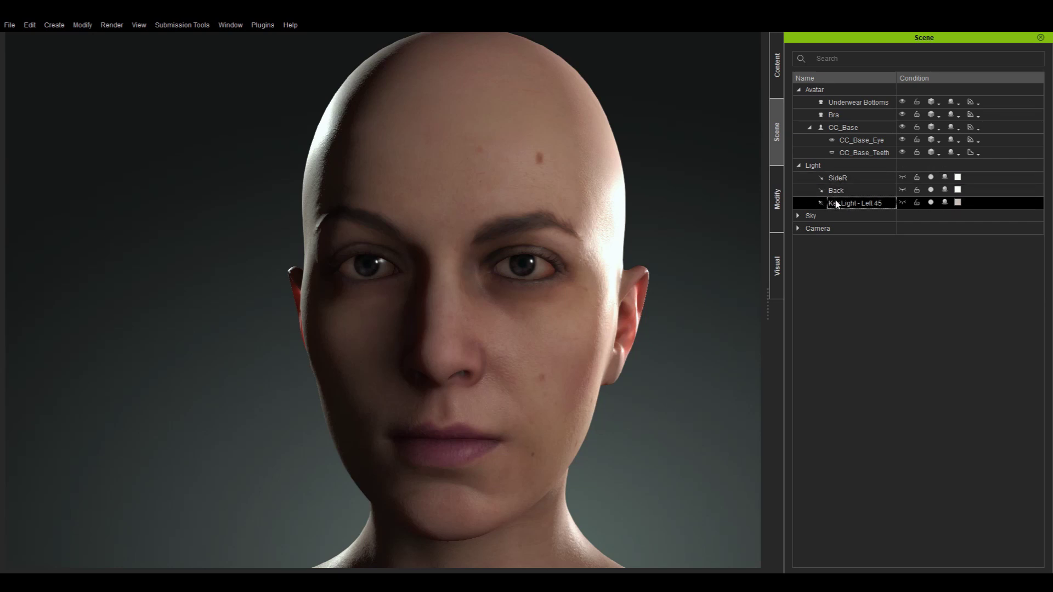
left_click(778, 197)
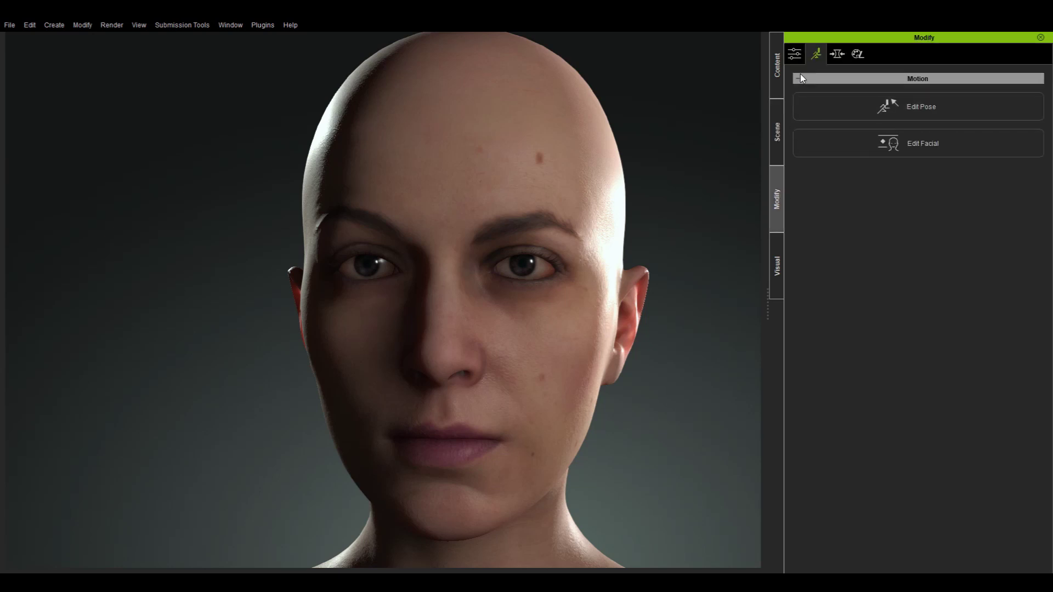
left_click(795, 55)
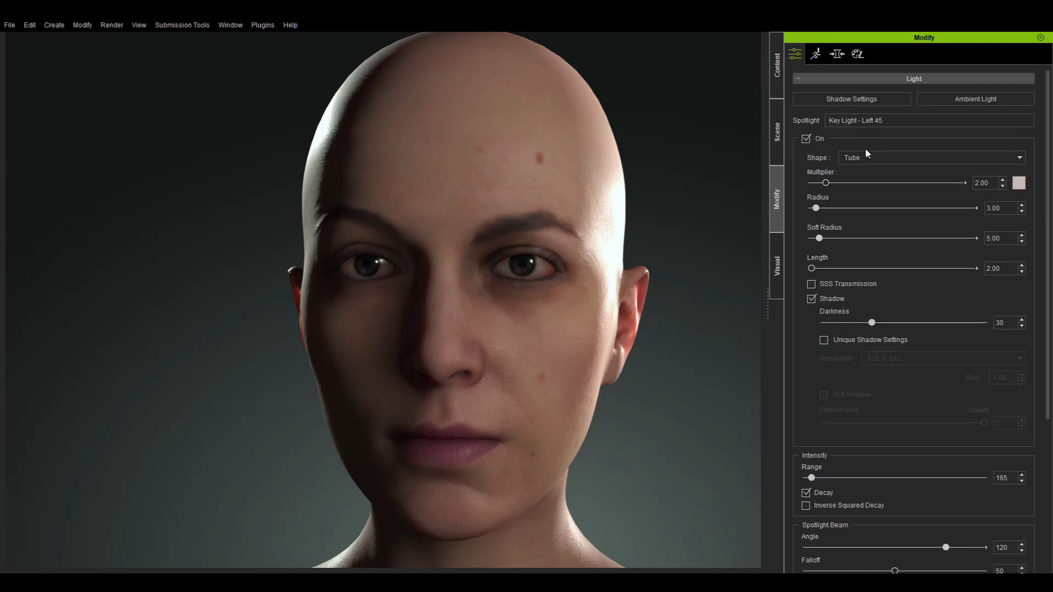
mouse_move(825, 182)
left_mouse_down()
mouse_move(850, 183)
mouse_move(822, 185)
mouse_move(833, 186)
left_mouse_up()
middle_click_drag(667, 301, 708, 203)
middle_click_drag(459, 319, 613, 251)
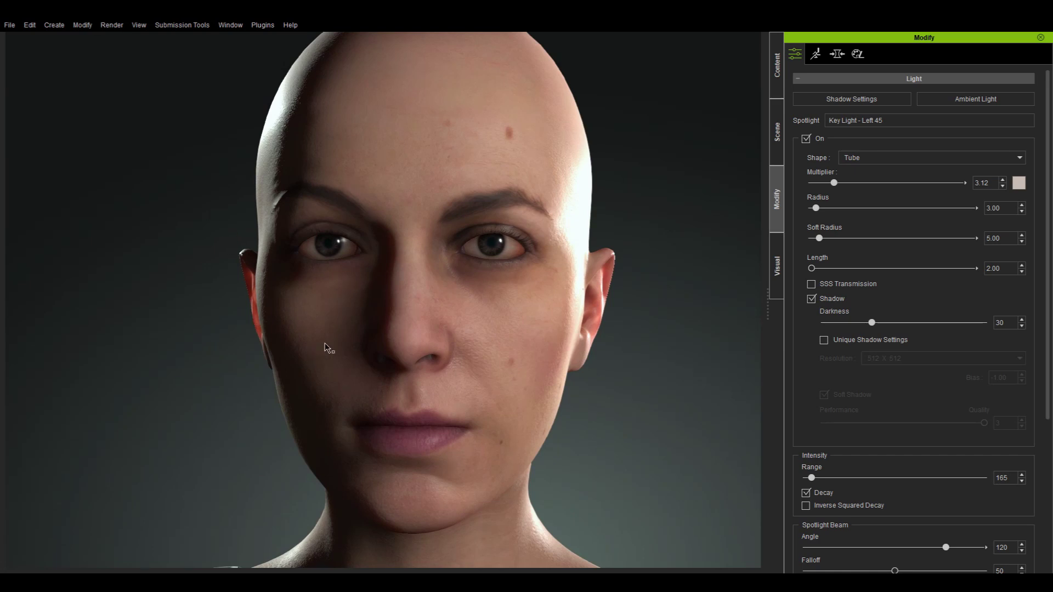
Add Key Light - Right from the 02_Full Body light presets to the scene.
left_click(779, 72)
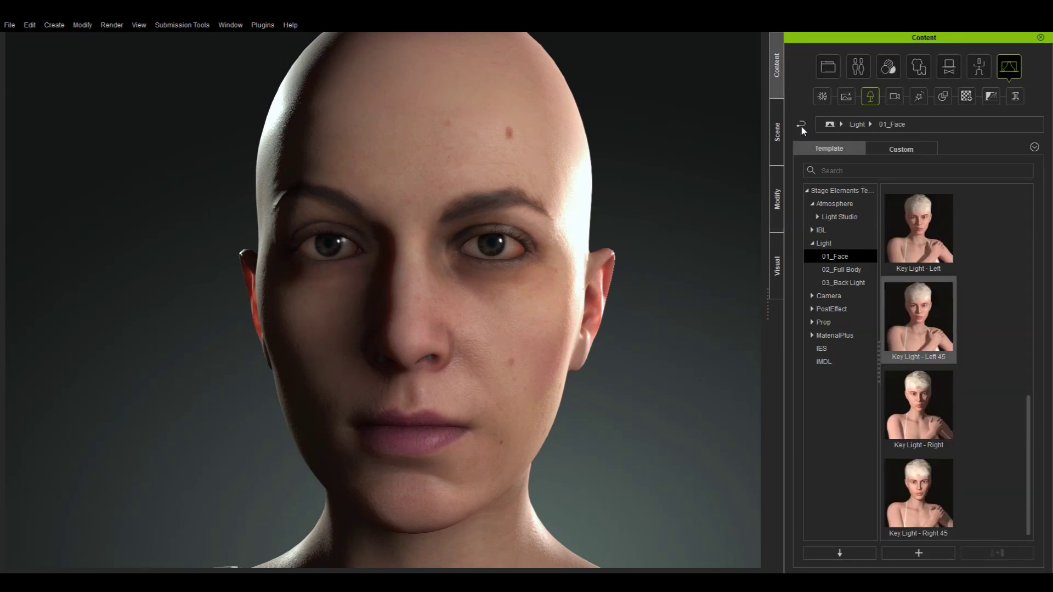
left_click(841, 269)
scroll(1017, 340, "down", 5)
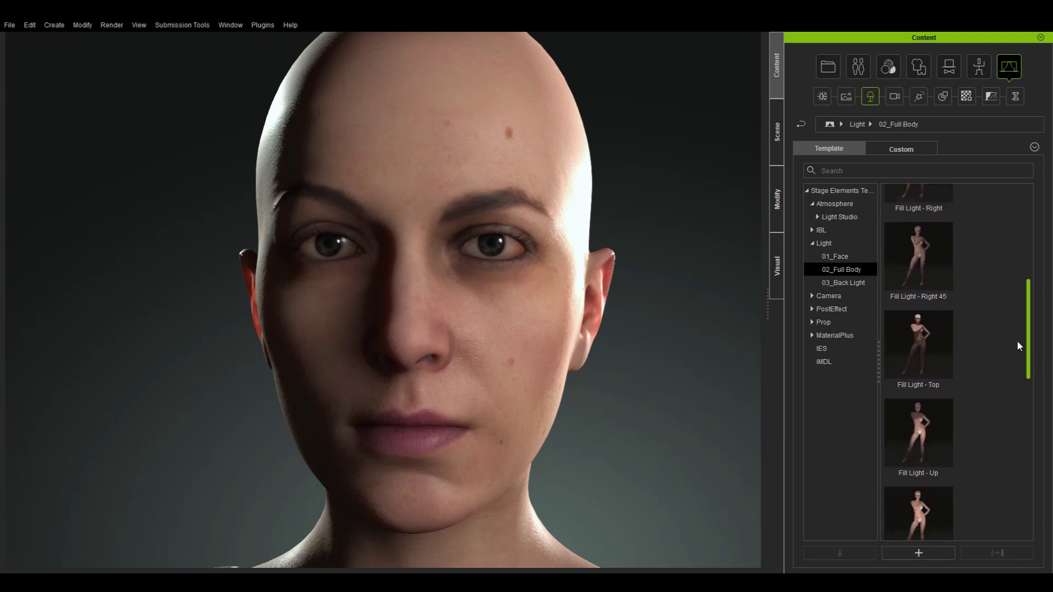
scroll(1012, 456, "down", 5)
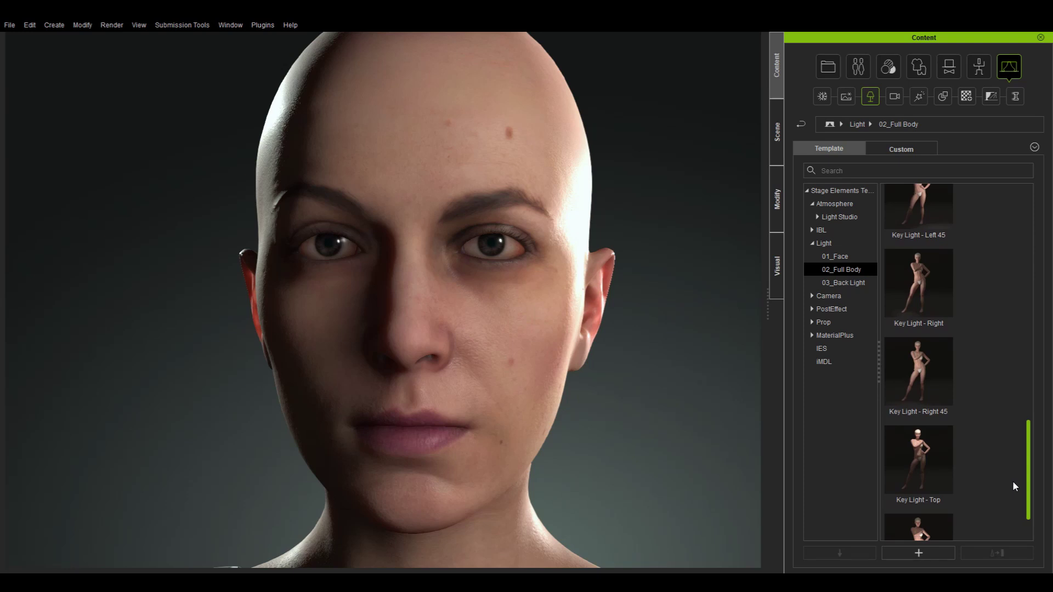
scroll(1013, 480, "up", 1)
left_click_drag(937, 314, 111, 321)
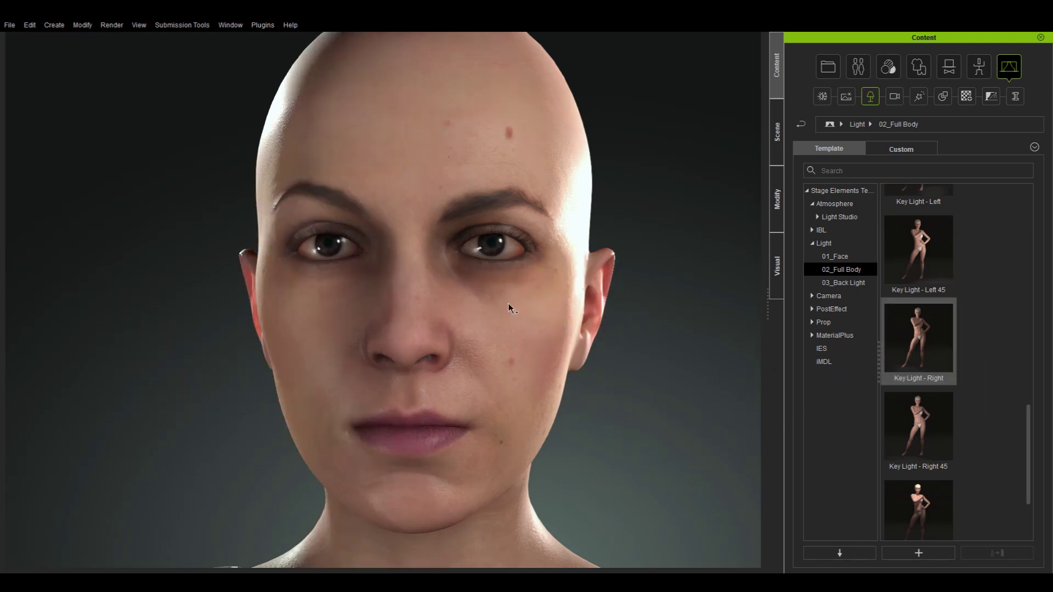
Set the Key Light - Right color to a saturated blue and check its effect on the full-body avatar.
scroll(315, 231, "down", 10)
left_click_drag(402, 501, 404, 399, "alt")
scroll(413, 390, "down", 3)
mouse_move(404, 399)
right_mouse_down("alt")
mouse_move(541, 407)
mouse_move(684, 373)
mouse_move(400, 389)
right_mouse_up("alt")
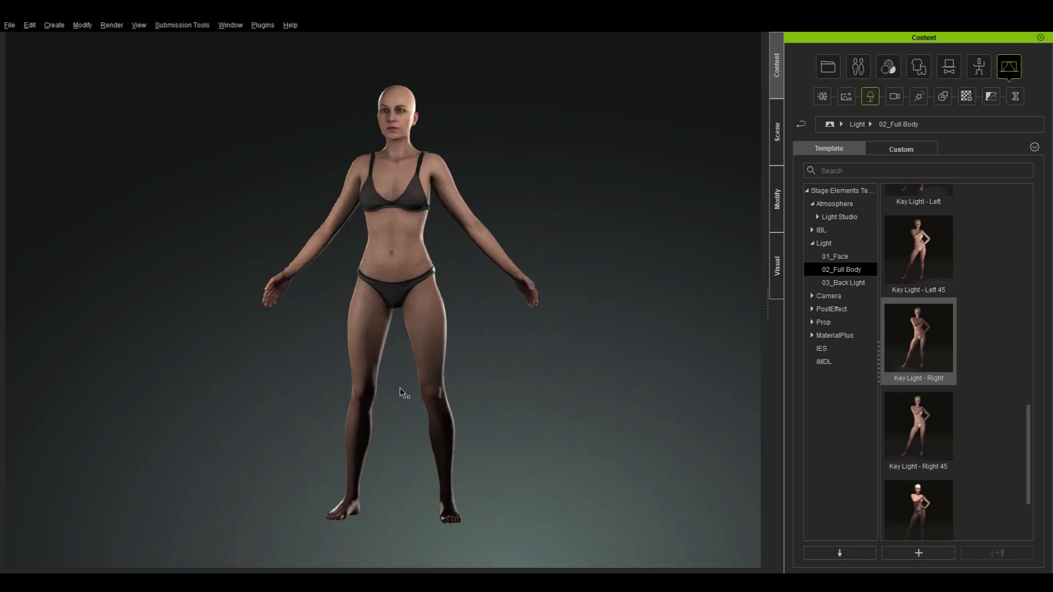
left_click(777, 137)
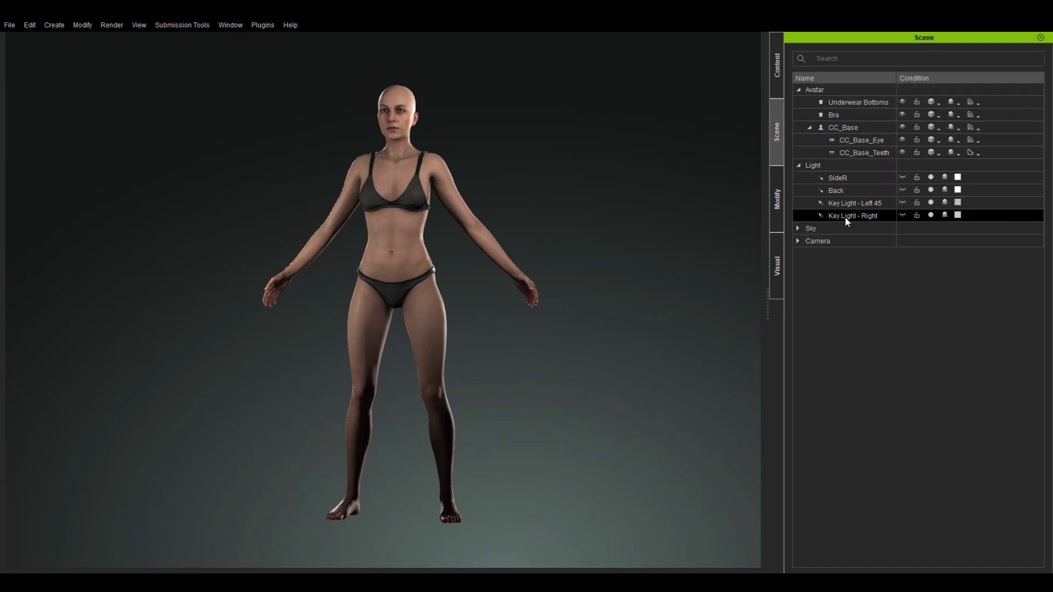
left_click(958, 215)
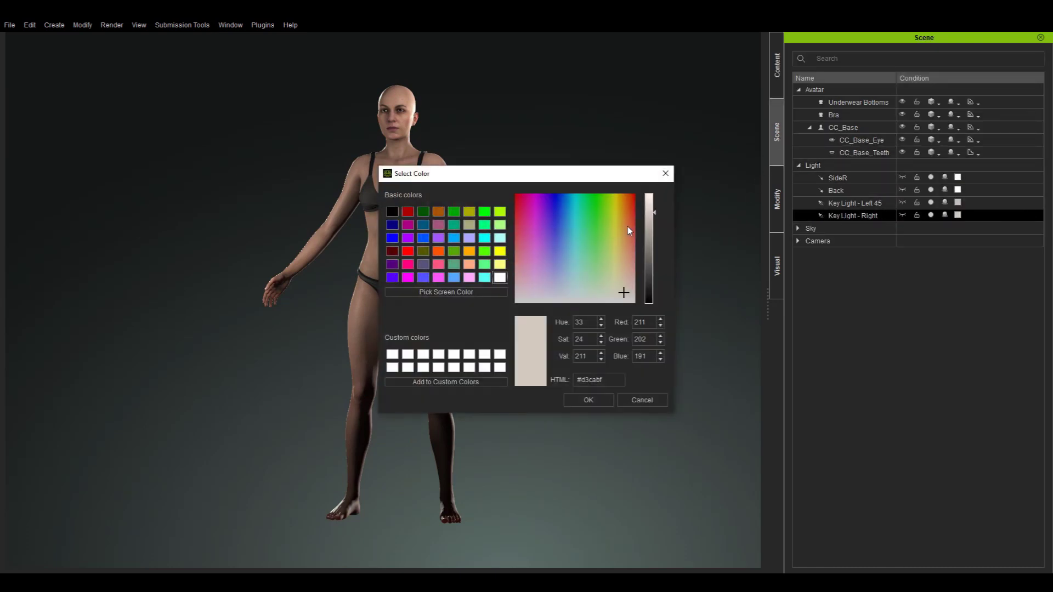
left_click_drag(561, 176, 845, 203)
left_click_drag(844, 287, 842, 247)
left_click(877, 430)
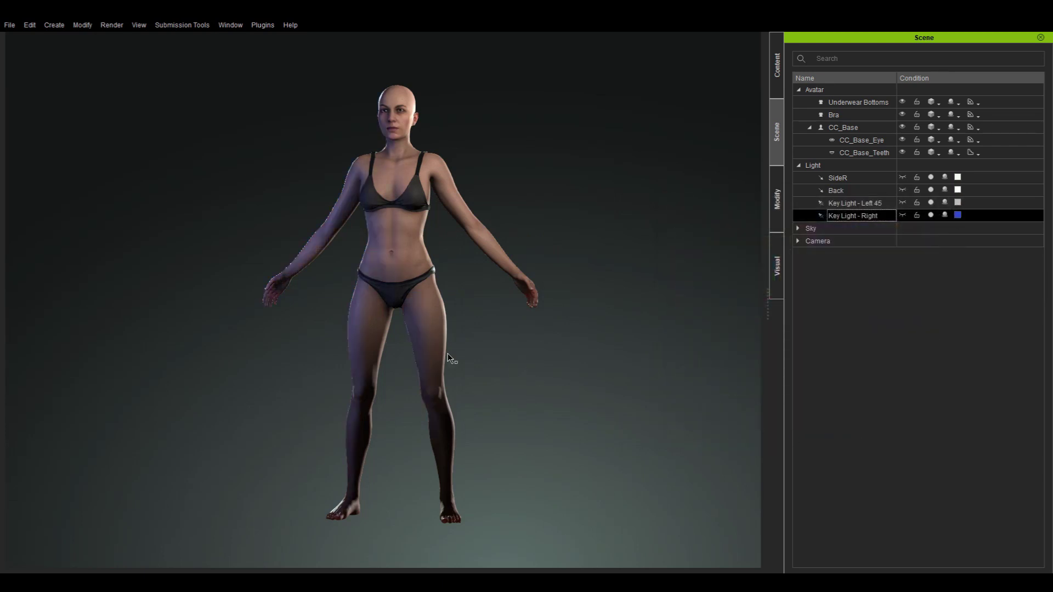
left_click(439, 356)
key("Home")
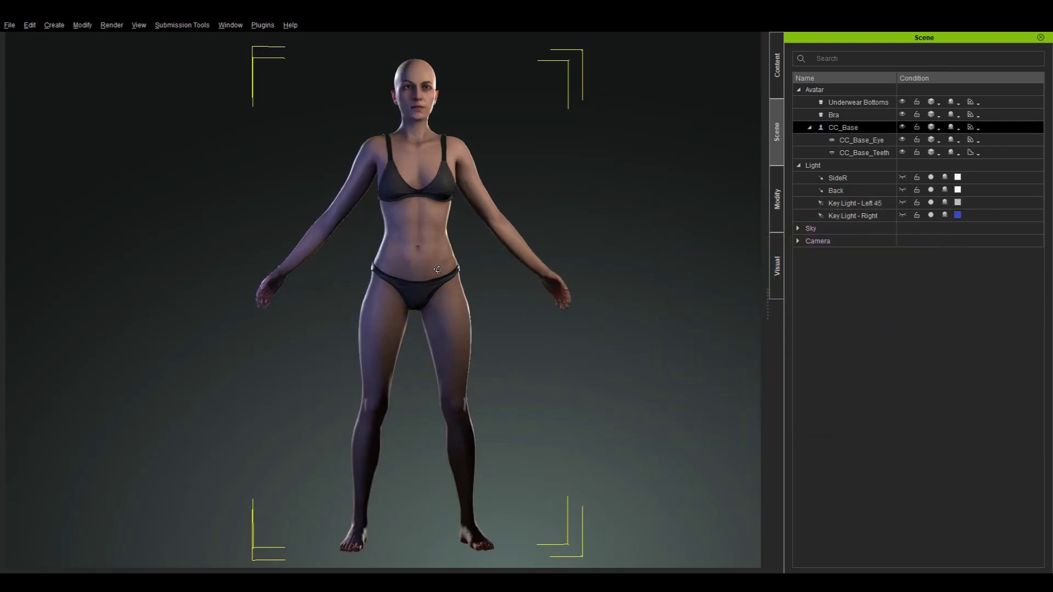
Change the Key Light - Right color to pale blue with hue 193 and saturation 65 at full brightness, and inspect the face.
left_click(957, 215)
left_click_drag(558, 224, 571, 279)
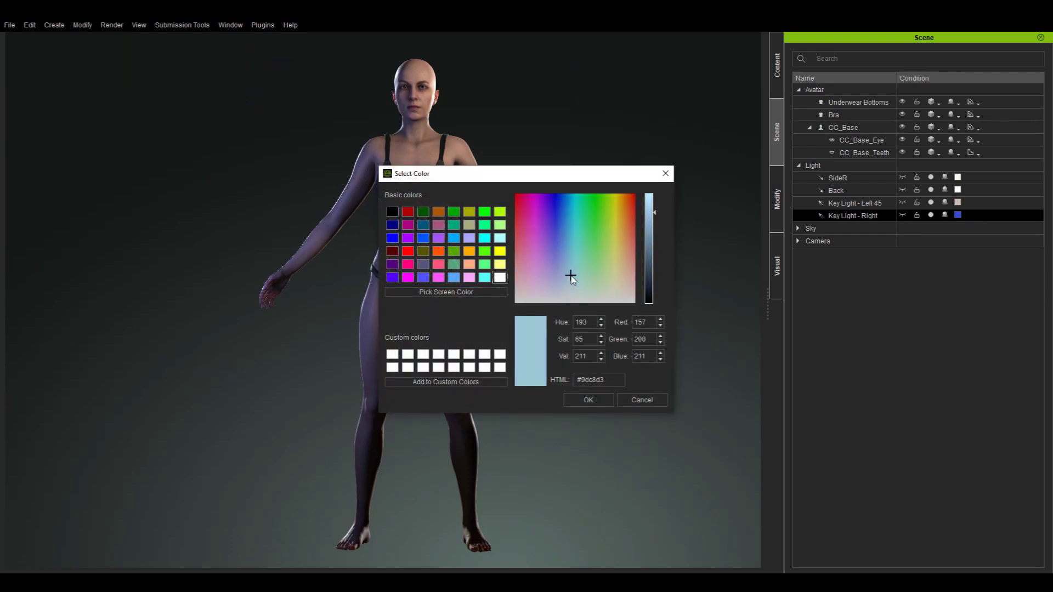
left_click_drag(658, 213, 658, 193)
left_click(587, 399)
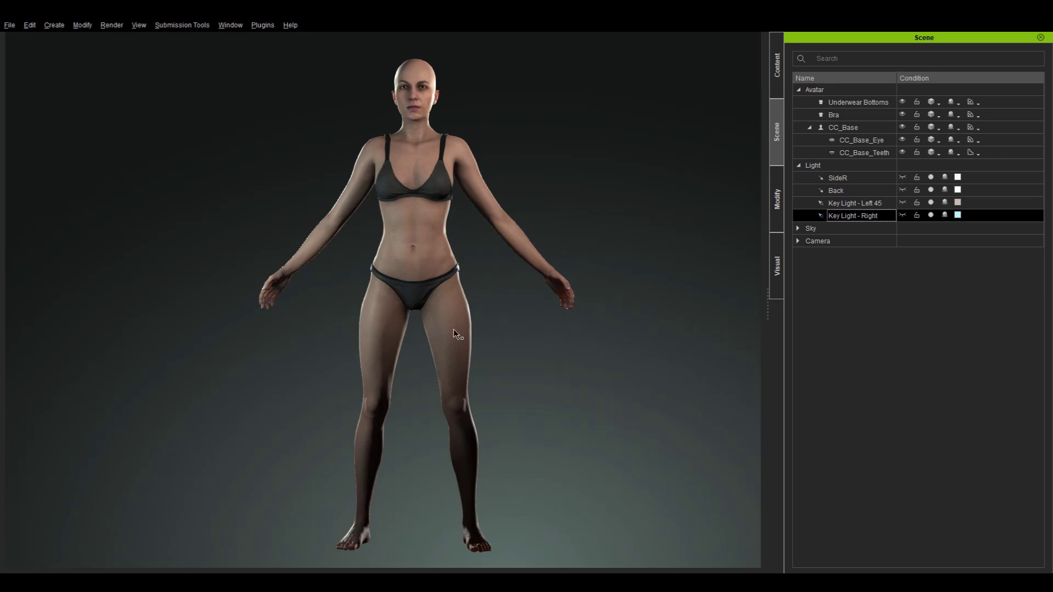
scroll(453, 329, "up", 5)
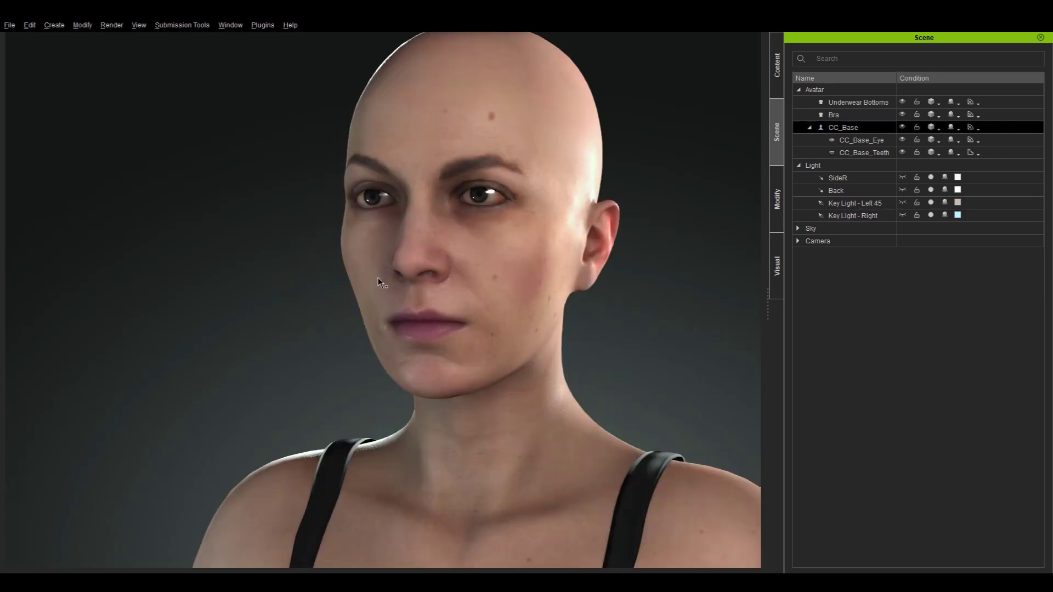
right_click_drag(377, 278, 460, 334)
middle_click_drag(461, 334, 433, 377)
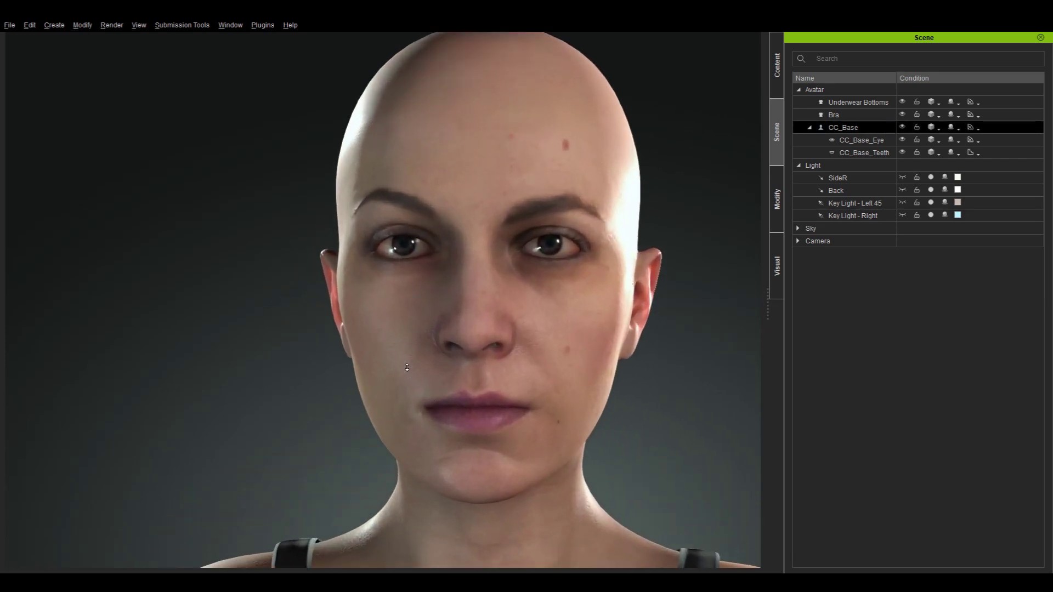
scroll(387, 369, "up", 2)
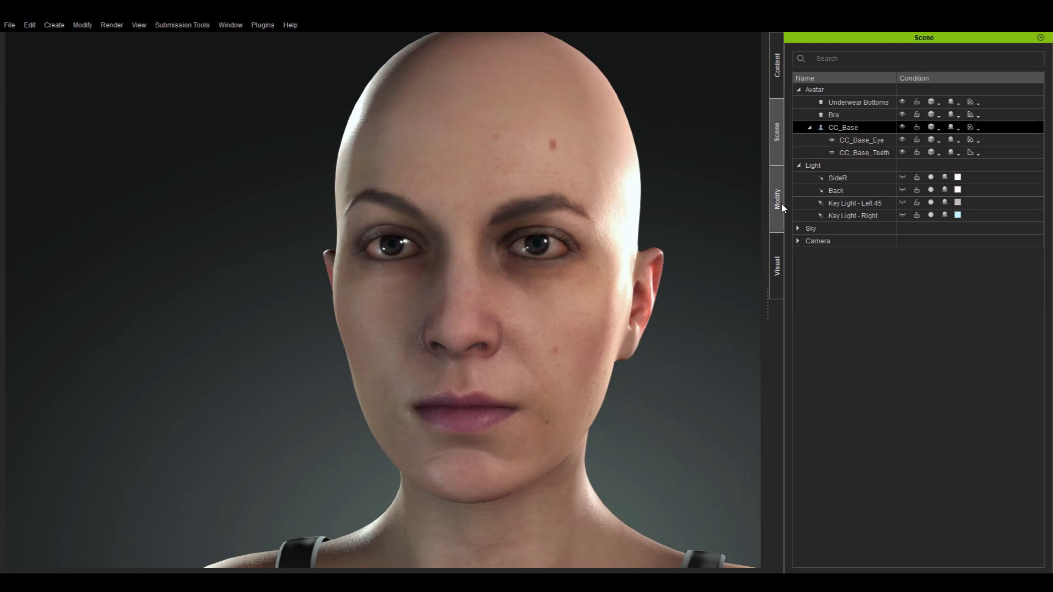
Add Rim Light - Left and Rim Light - Right from the 03_Back Light presets to the scene and check the head.
left_click(777, 63)
left_click(849, 283)
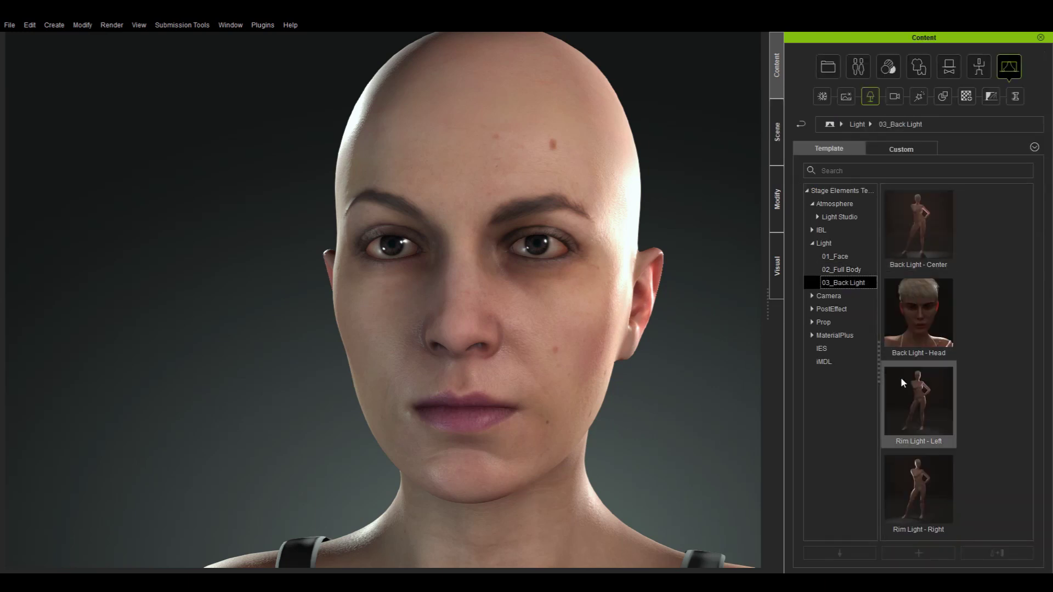
mouse_move(920, 462)
mouse_move(952, 345)
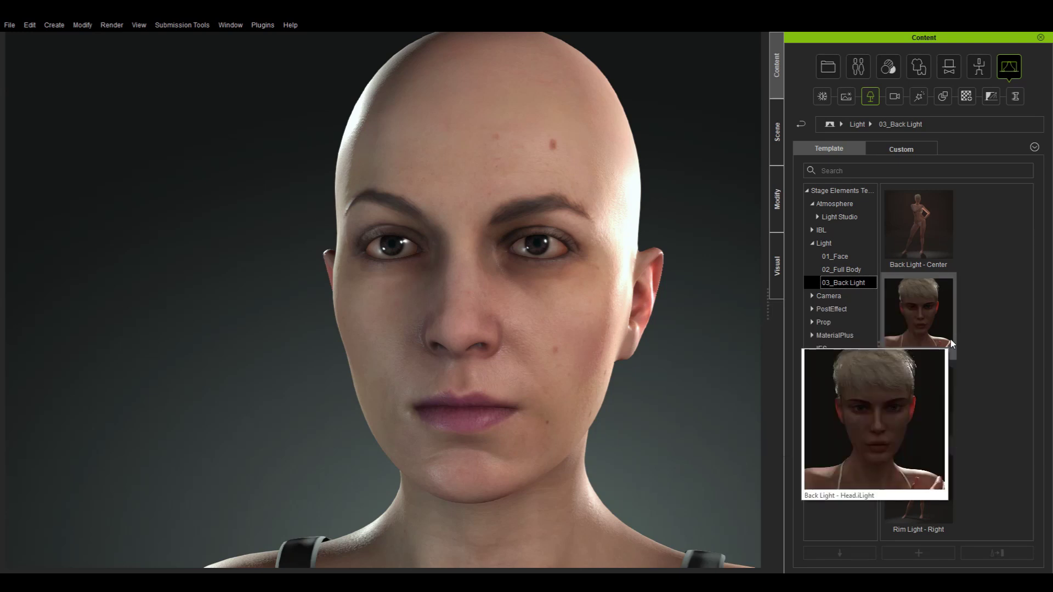
left_click_drag(906, 397, 245, 278)
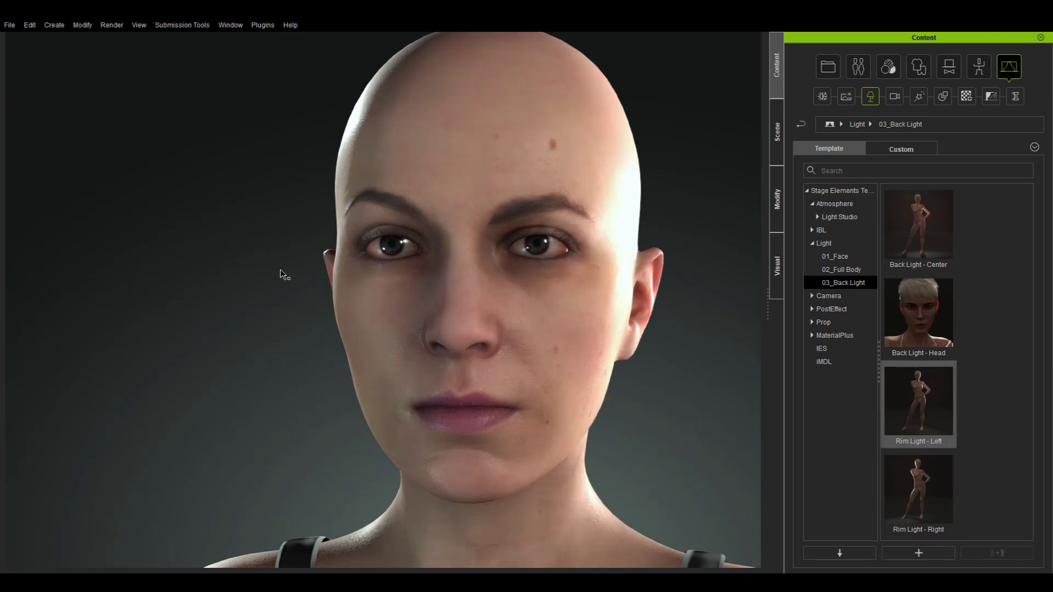
left_click_drag(911, 491, 478, 372)
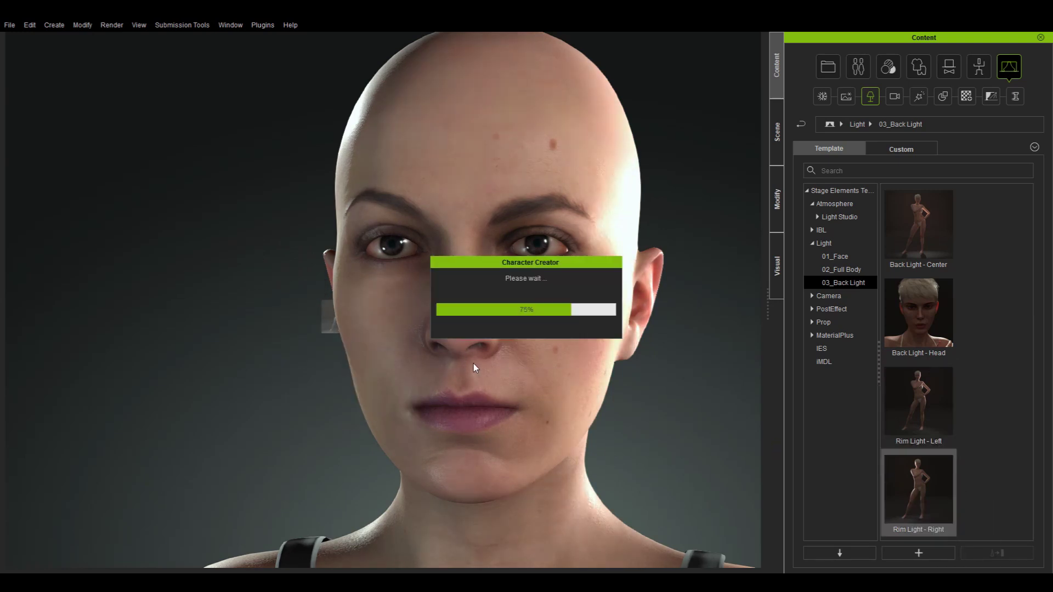
right_click_drag(446, 376, 476, 374)
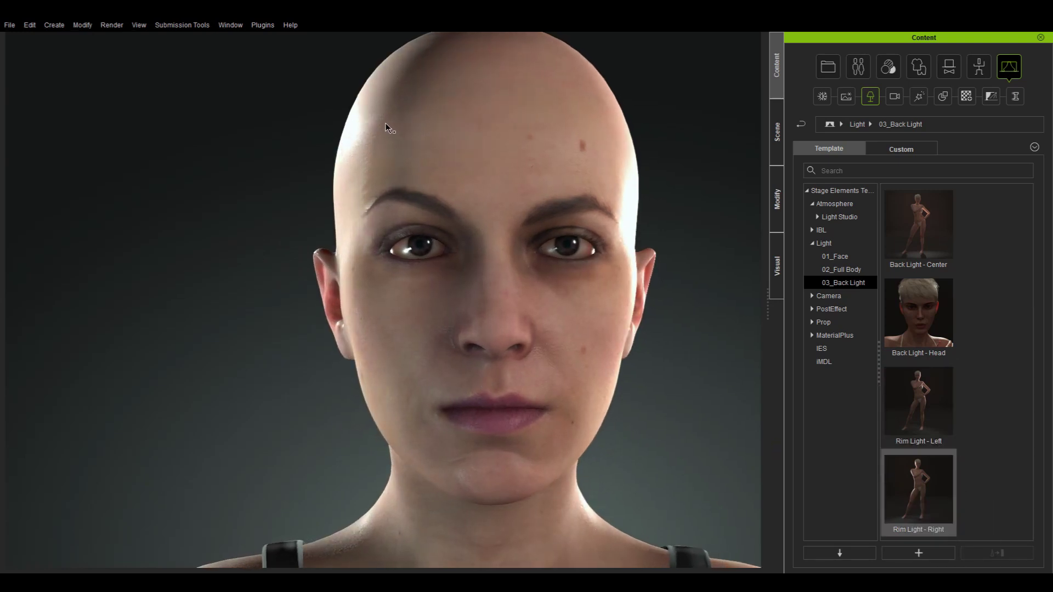
Set the Rim Light - Left color to blue #2b68ca and look at the face from another angle.
left_click(777, 149)
left_click(878, 204)
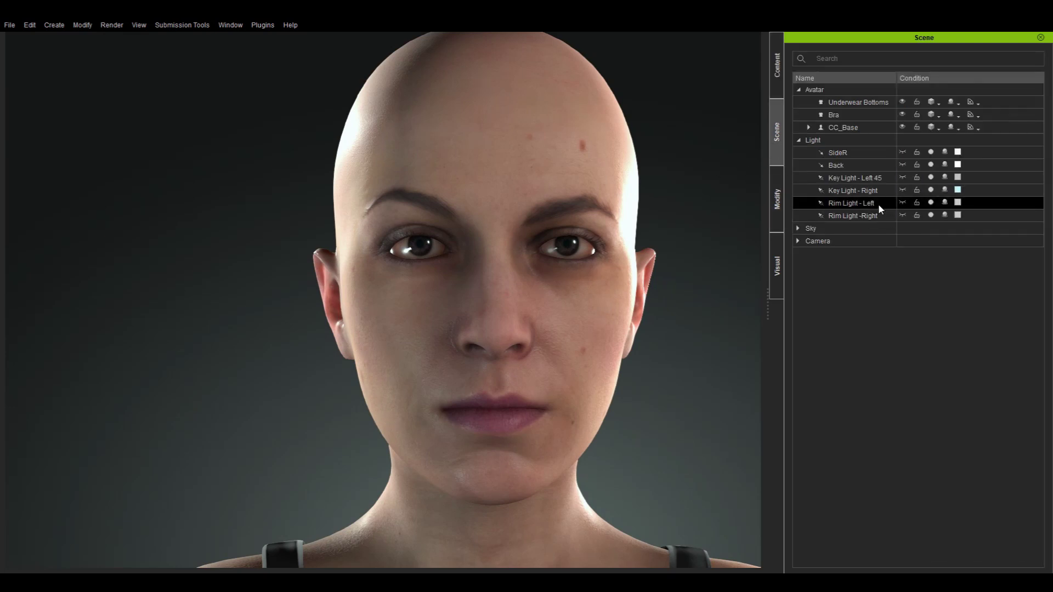
left_click(958, 202)
left_click_drag(590, 182, 837, 238)
left_click_drag(799, 281, 808, 273)
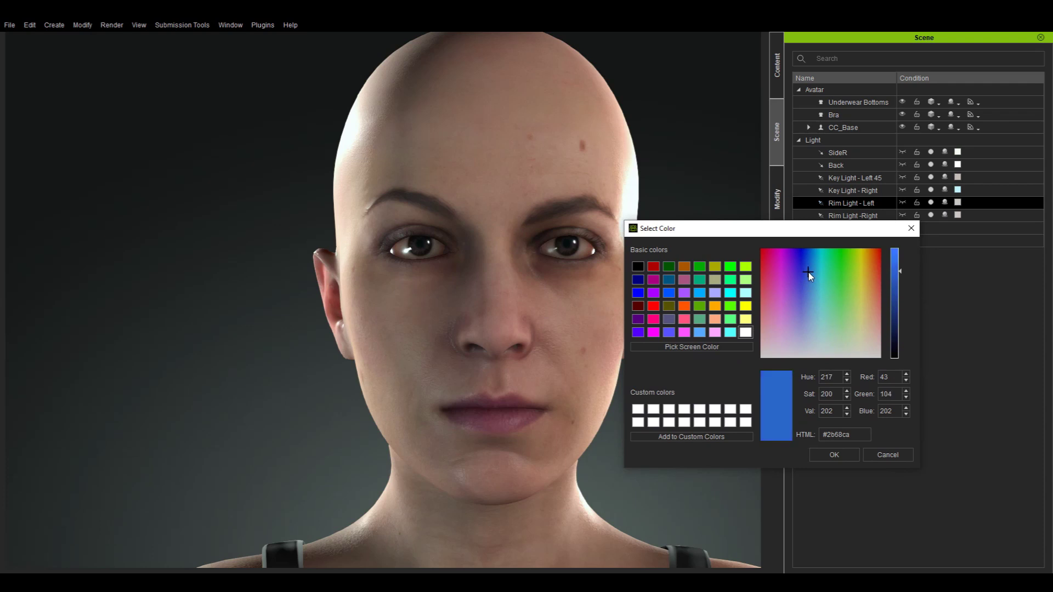
left_click(845, 459)
right_click_drag(593, 346, 551, 326)
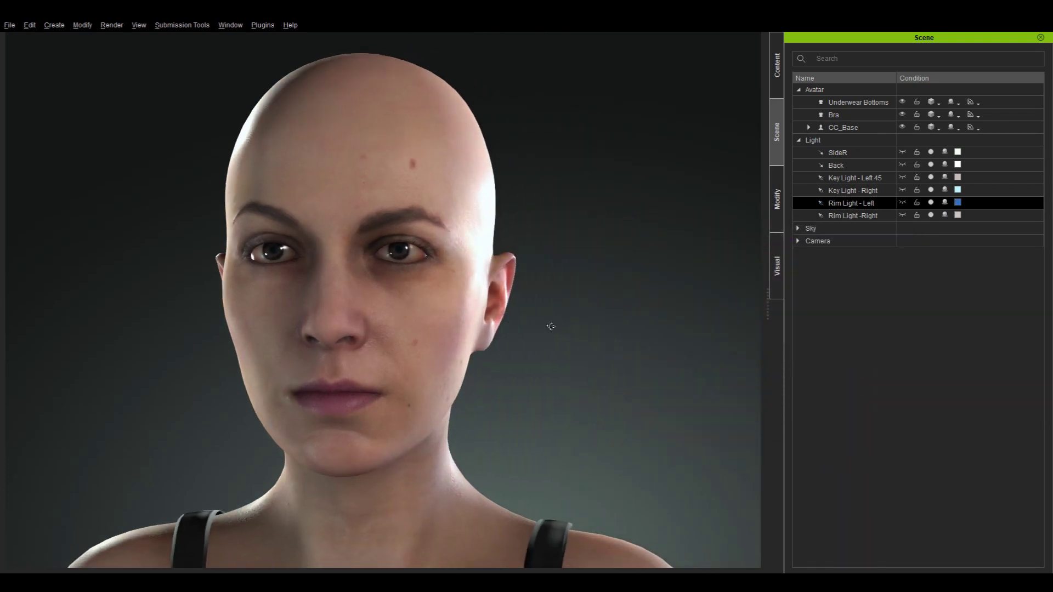
Set the Rim Light - Right color to a deep blue and inspect the rim-lit face up close.
left_click(950, 215)
left_click(958, 215)
left_click(572, 218)
left_click_drag(571, 217, 559, 210)
left_click(588, 400)
right_click_drag(593, 405, 495, 288)
left_click(509, 295)
scroll(509, 295, "up", 3)
mouse_move(564, 314)
right_mouse_down()
mouse_move(530, 318)
mouse_move(558, 315)
right_mouse_up()
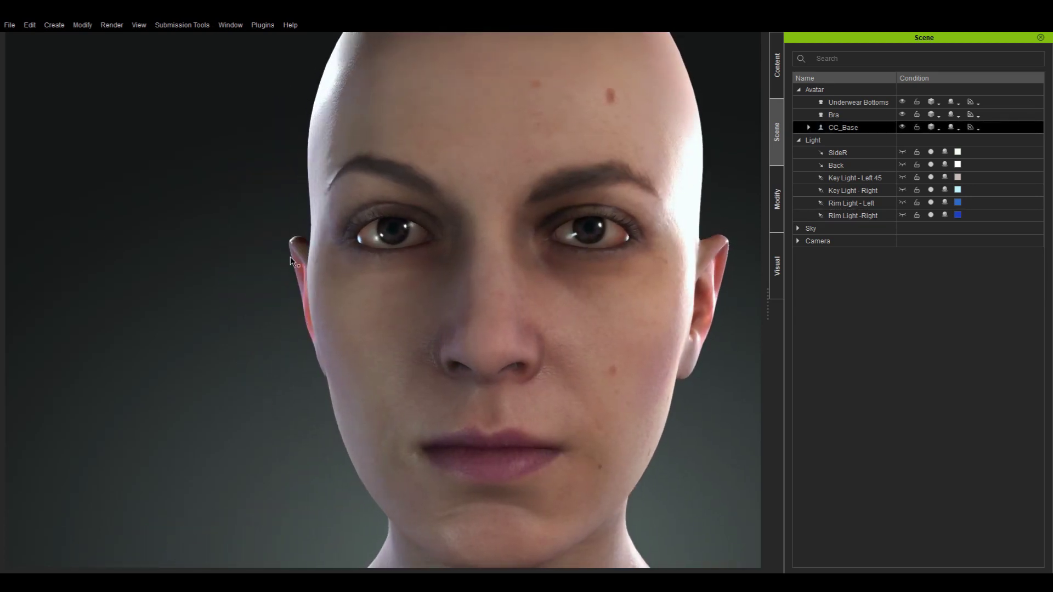
Inspect the ears and cheeks, set the Rim Light - Left color to salmon red #ca7868 and check the face.
middle_click_drag(400, 416, 435, 273)
right_click_drag(435, 273, 396, 280)
middle_click_drag(396, 280, 375, 453)
right_click_drag(408, 270, 442, 292)
scroll(418, 282, "down", 2)
left_click(935, 204)
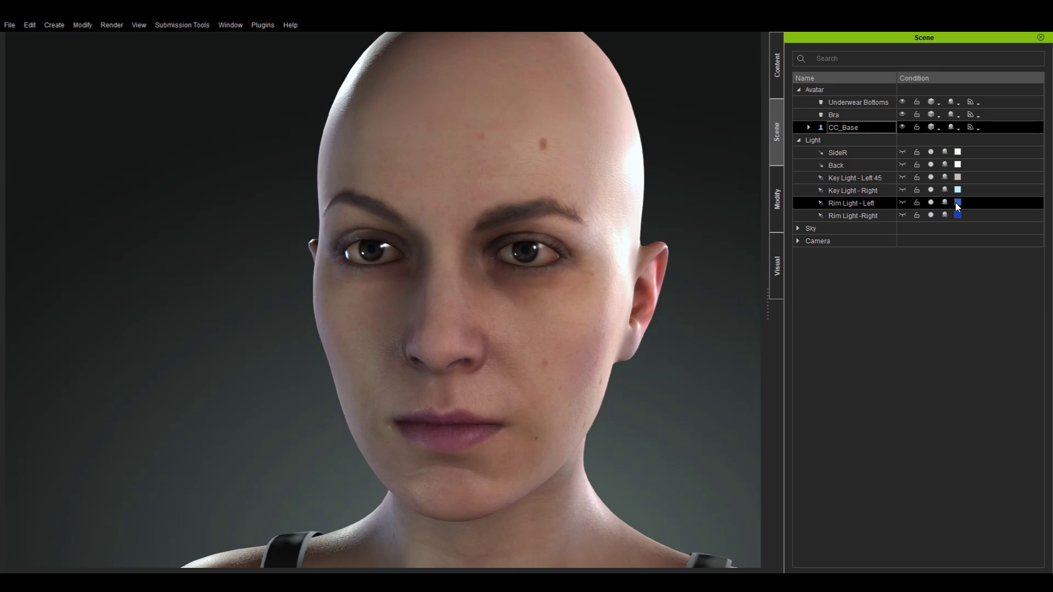
left_click(957, 203)
left_click_drag(603, 170, 894, 228)
left_click(918, 304)
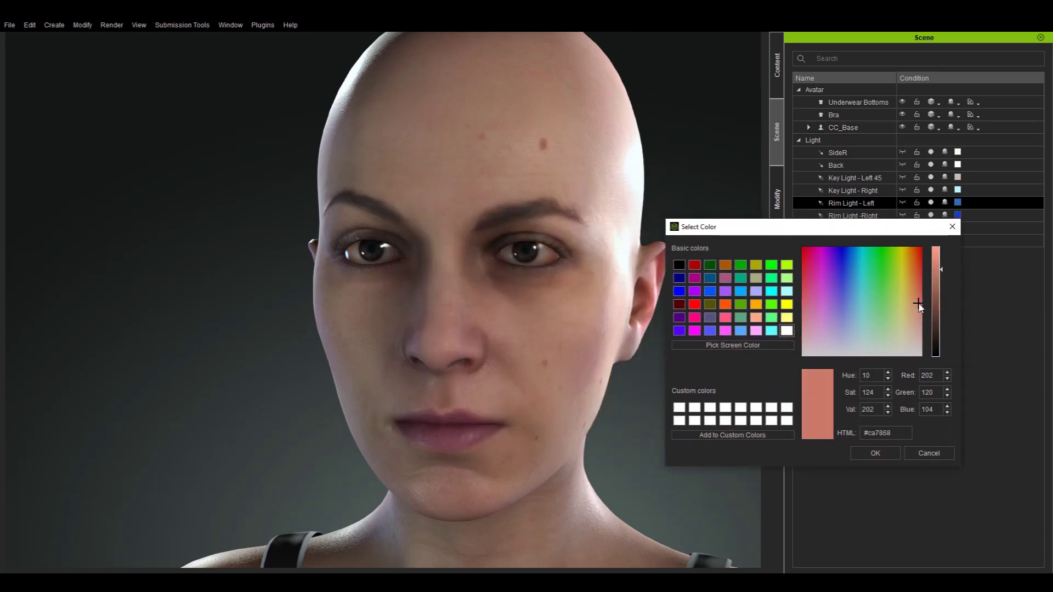
left_click(878, 454)
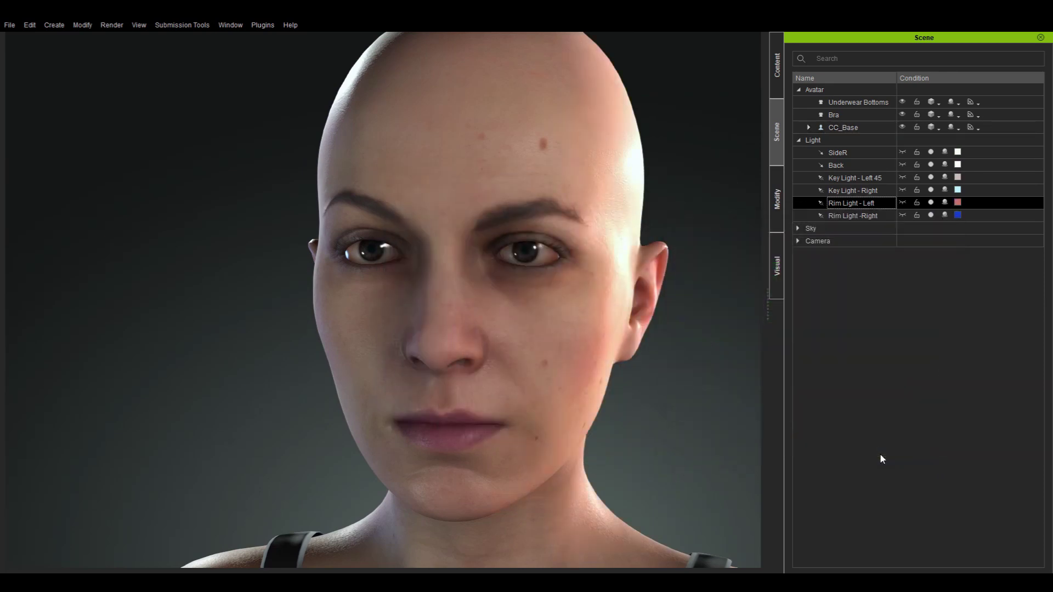
right_click_drag(600, 351, 533, 346, "alt")
left_click(602, 332)
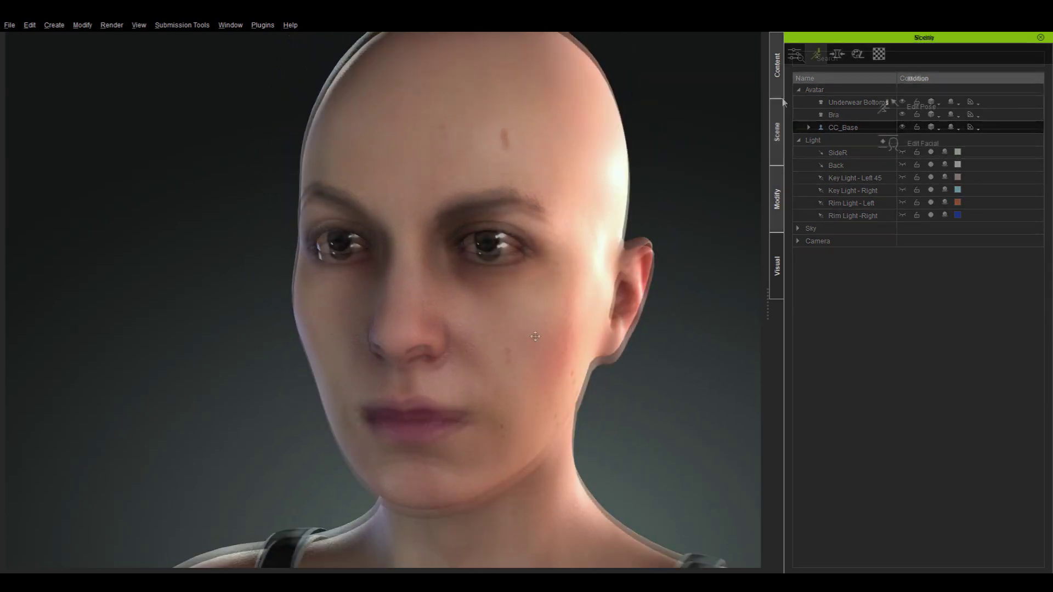
Apply Hope Hair from the SWAM hair folder of the actor content to the avatar.
left_click(780, 83)
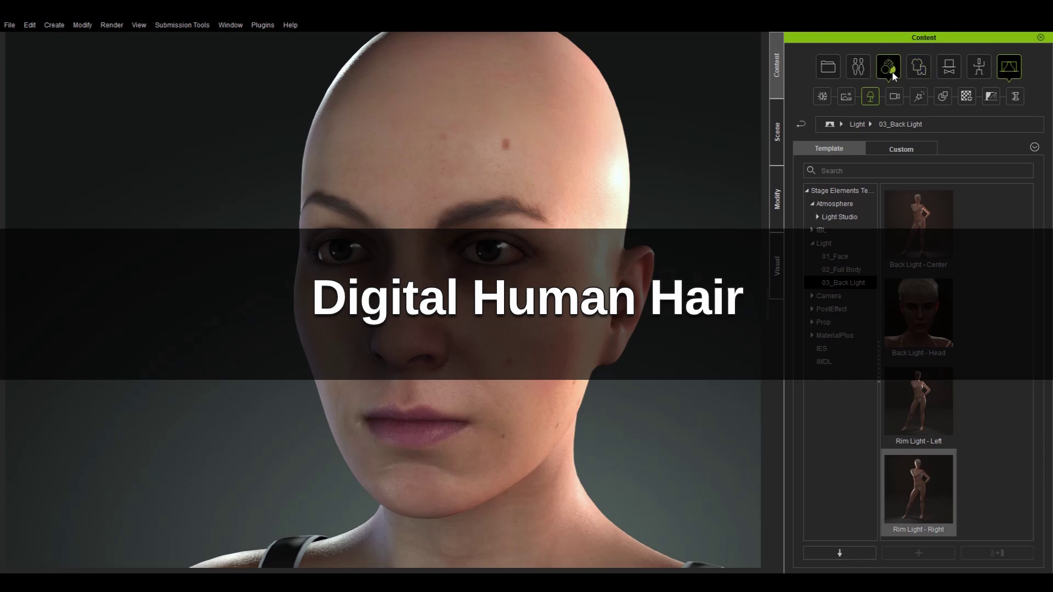
left_click(856, 65)
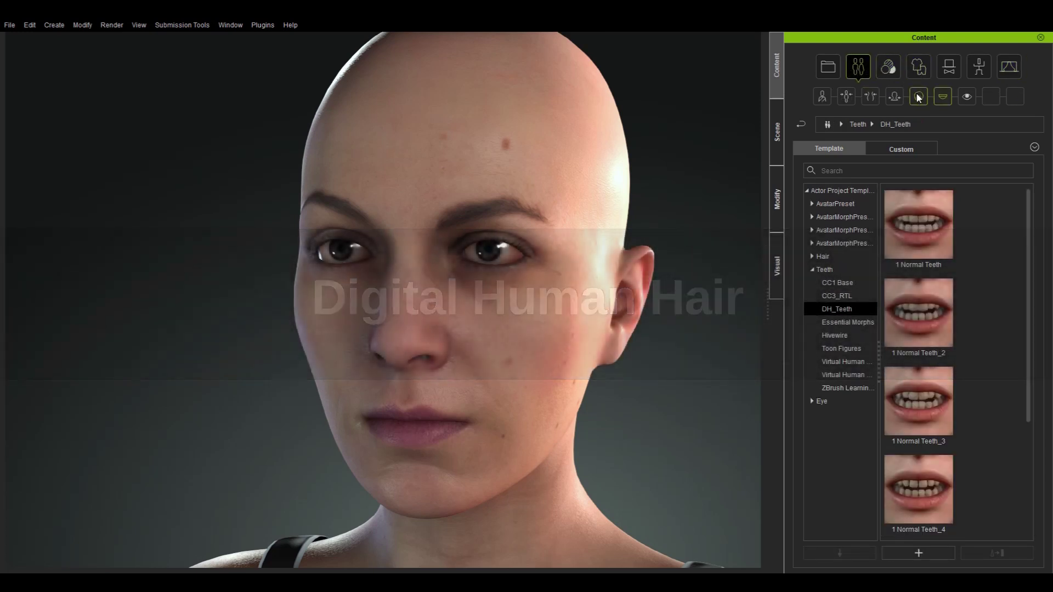
left_click(919, 98)
left_click_drag(1028, 216, 1040, 323)
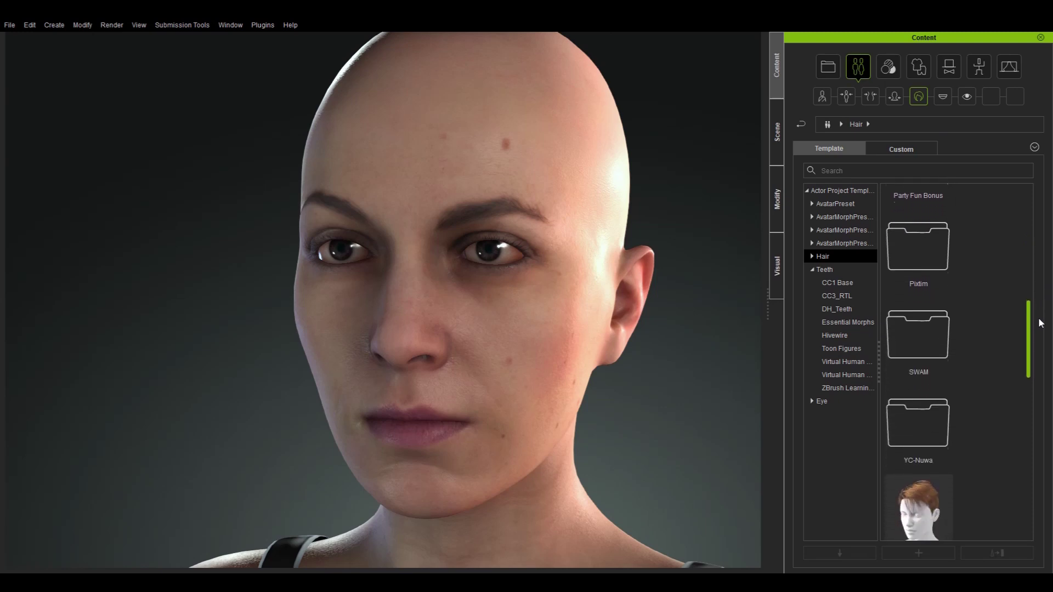
double_click(907, 334)
left_click_drag(1027, 450, 1022, 332)
left_click_drag(919, 384, 361, 362)
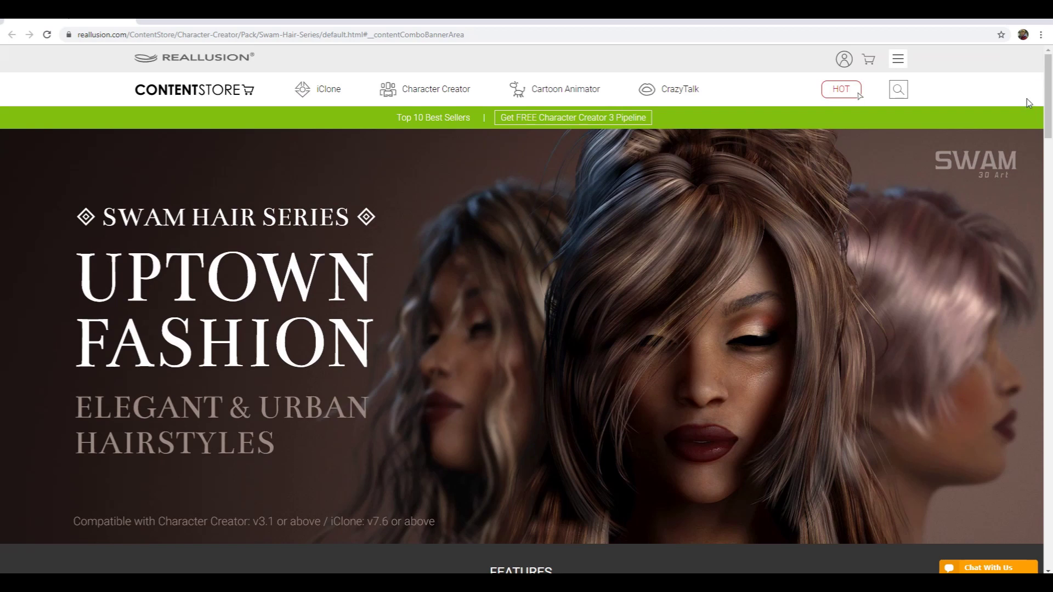
In the web browser, review the SWAM Hair Series store page, including its hair morph features and the Vol.1 and Vol.2 packs.
scroll(859, 96, "down", 7)
scroll(1041, 295, "down", 15)
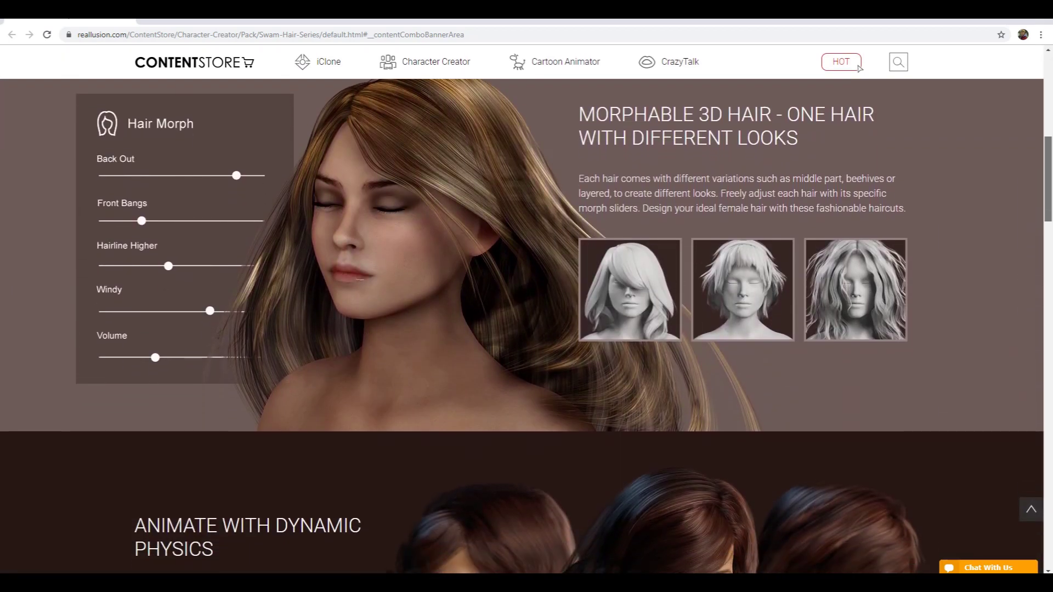
scroll(1041, 295, "down", 9)
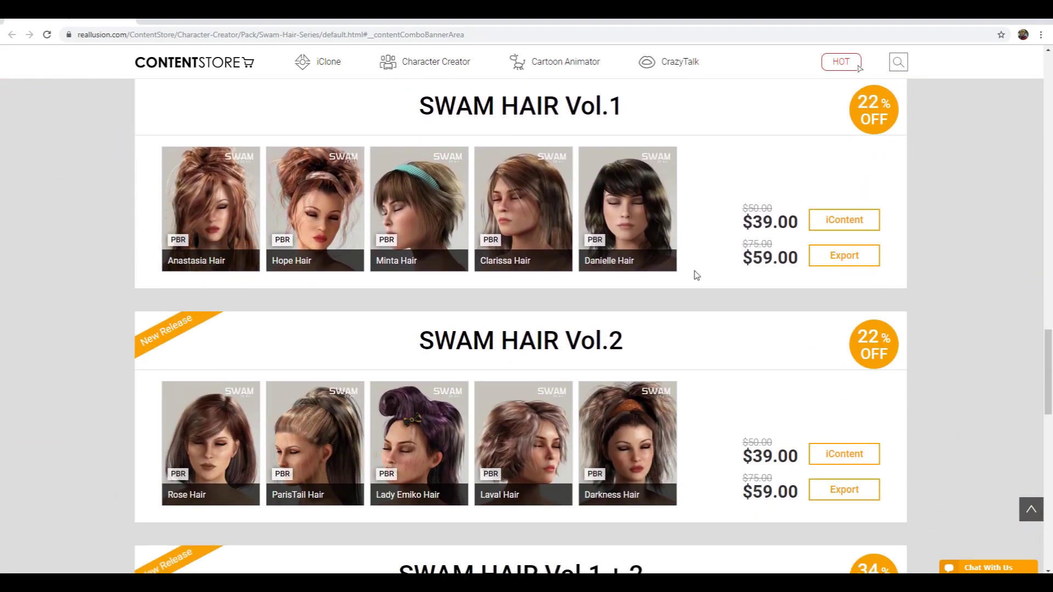
left_click_drag(1046, 353, 1045, 413)
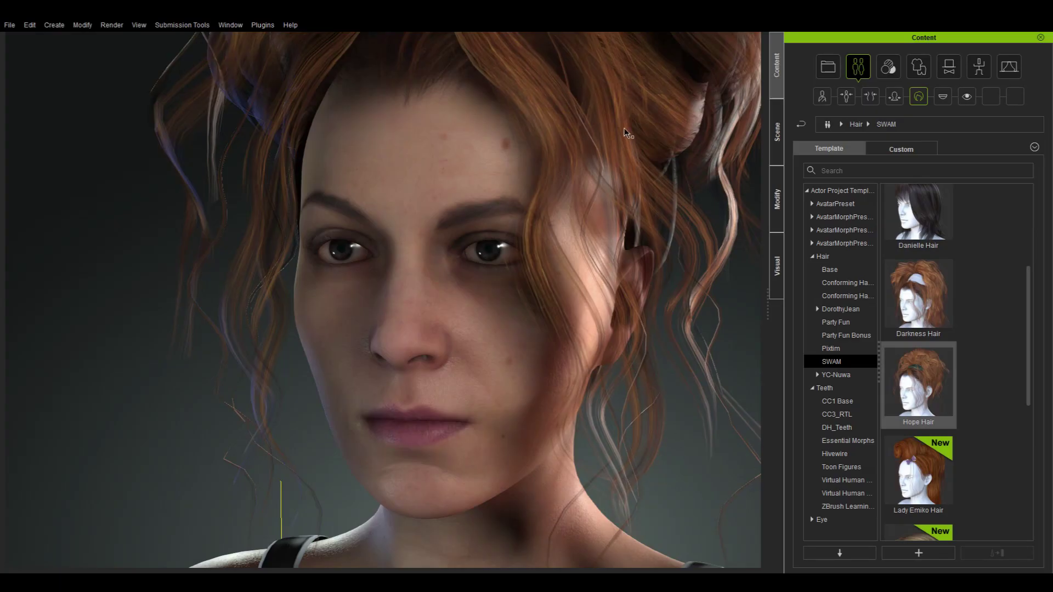
Back in Character Creator, convert the Hope Hair object's shader type to Digital_Human Hair and look at the hair.
left_click(775, 149)
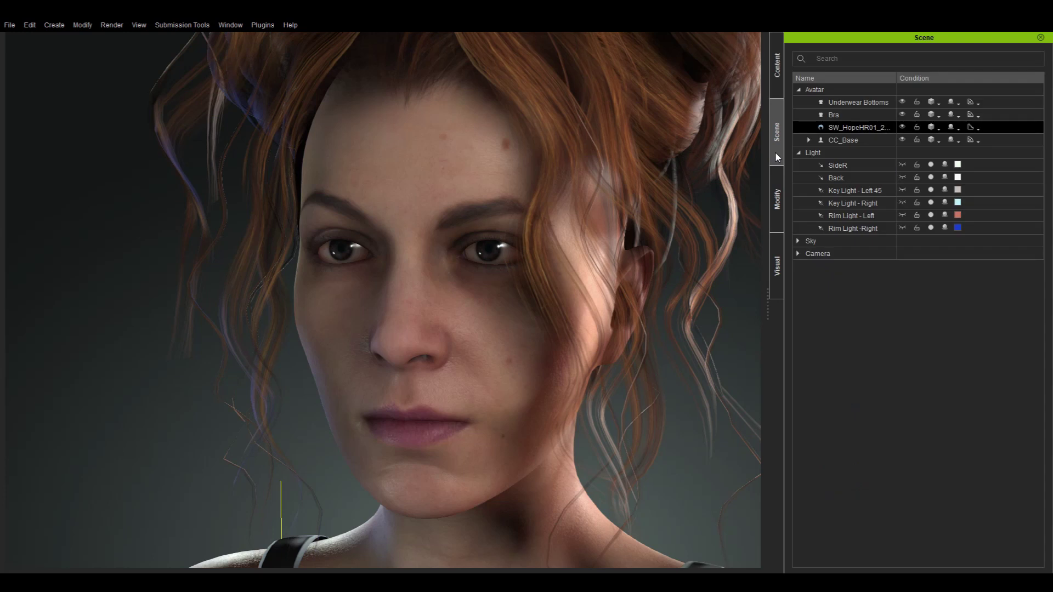
left_click(773, 195)
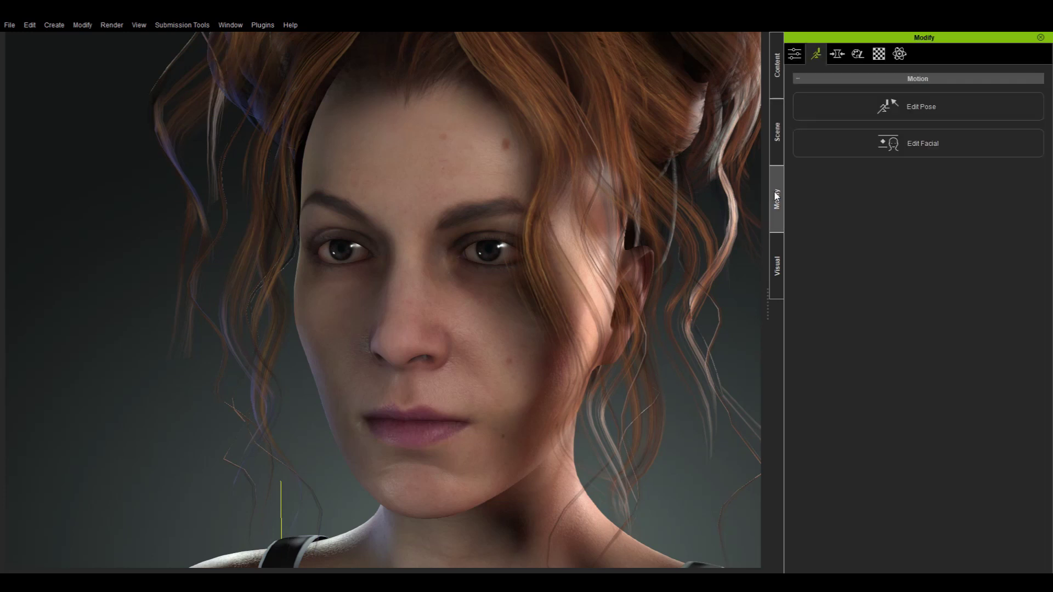
left_click(877, 53)
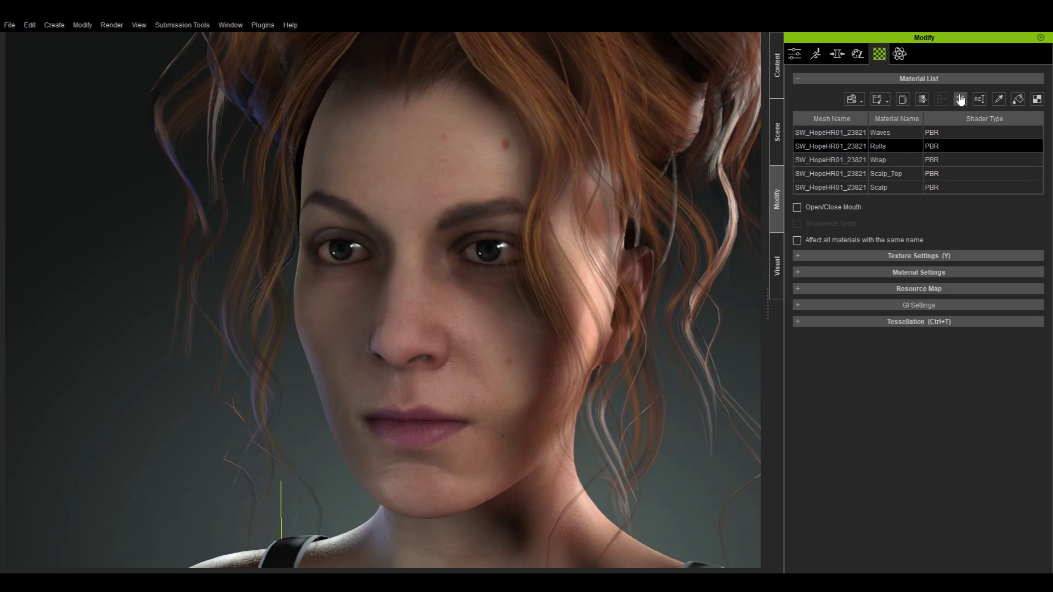
left_click(960, 99)
left_click(760, 199)
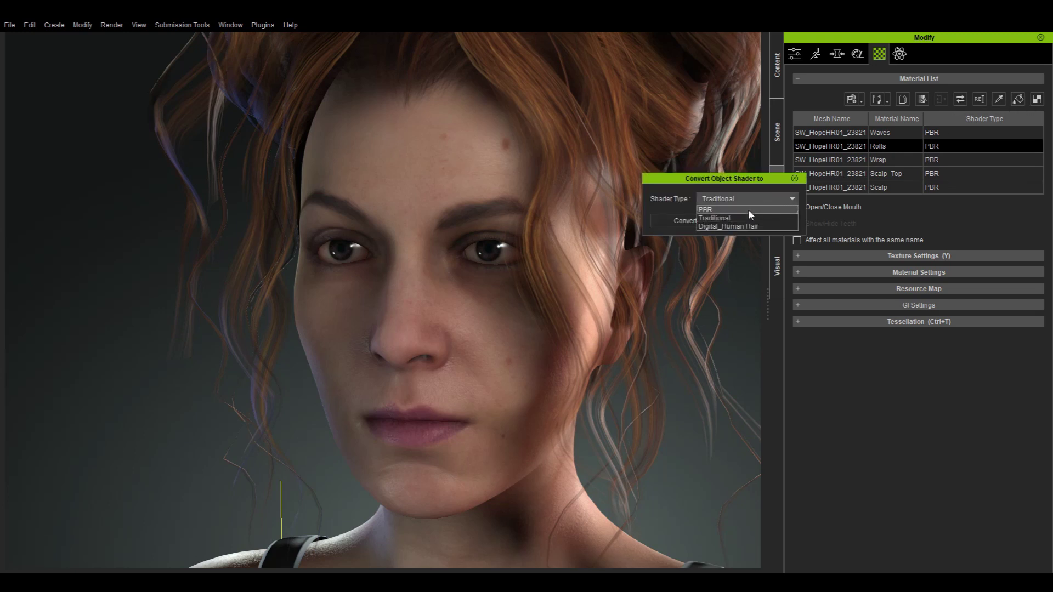
left_click(738, 227)
left_click(690, 224)
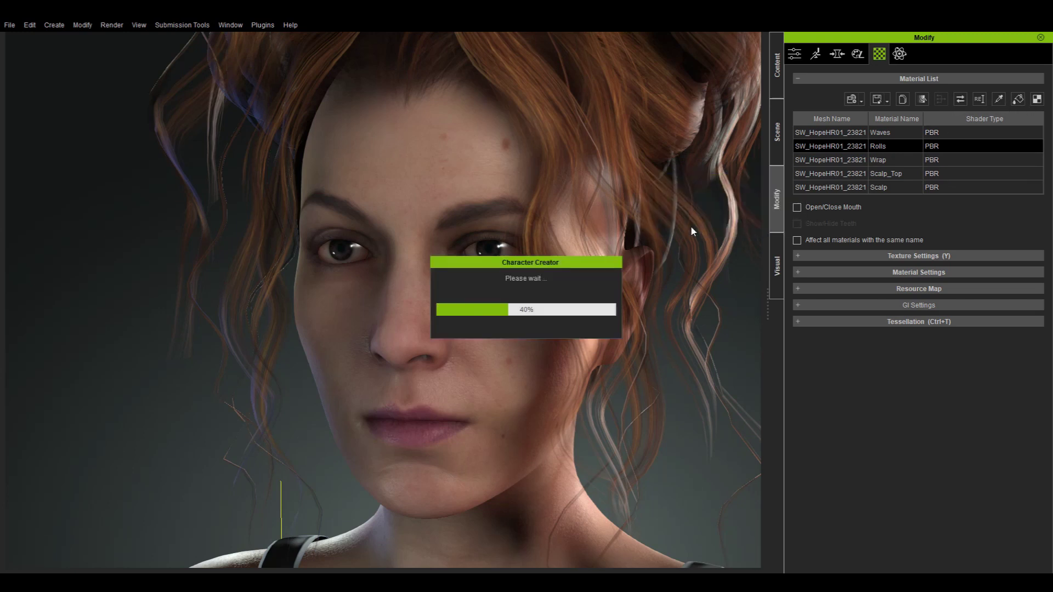
scroll(537, 427, "down", 5)
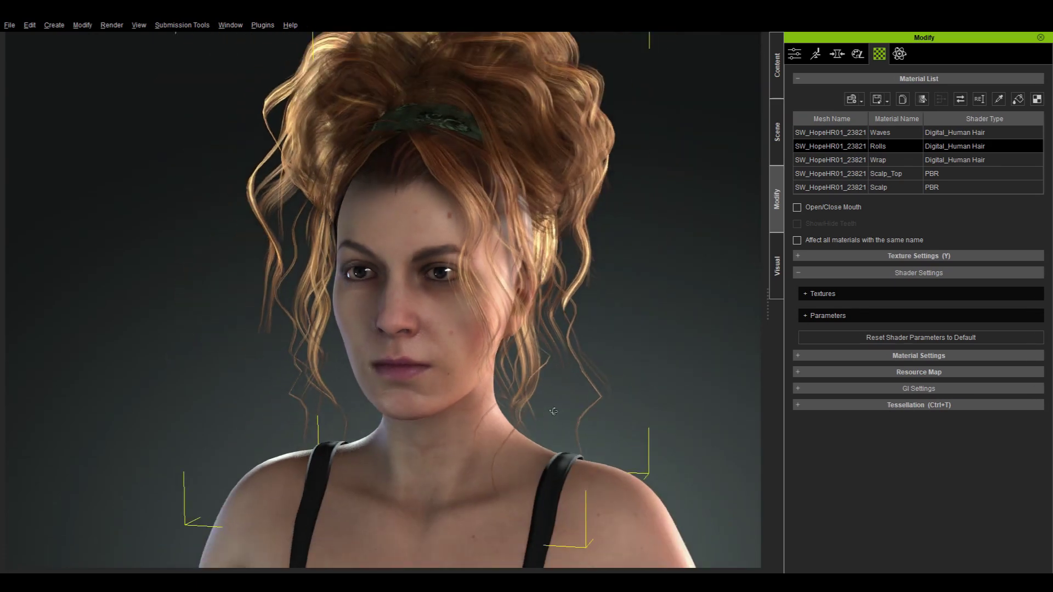
For the Waves, Rolls and Wrap hair materials together, set Specular Strength to 0.690 and Transmission Strength to 0.421.
middle_click_drag(554, 411, 459, 421)
right_click_drag(460, 420, 604, 432)
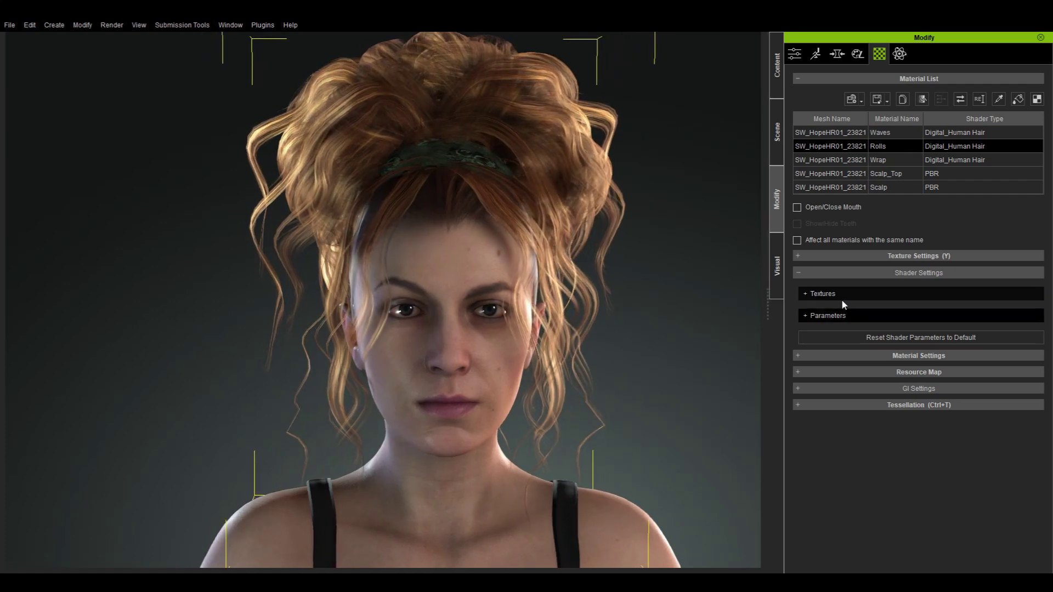
left_click(931, 136)
left_click(930, 158, "shift")
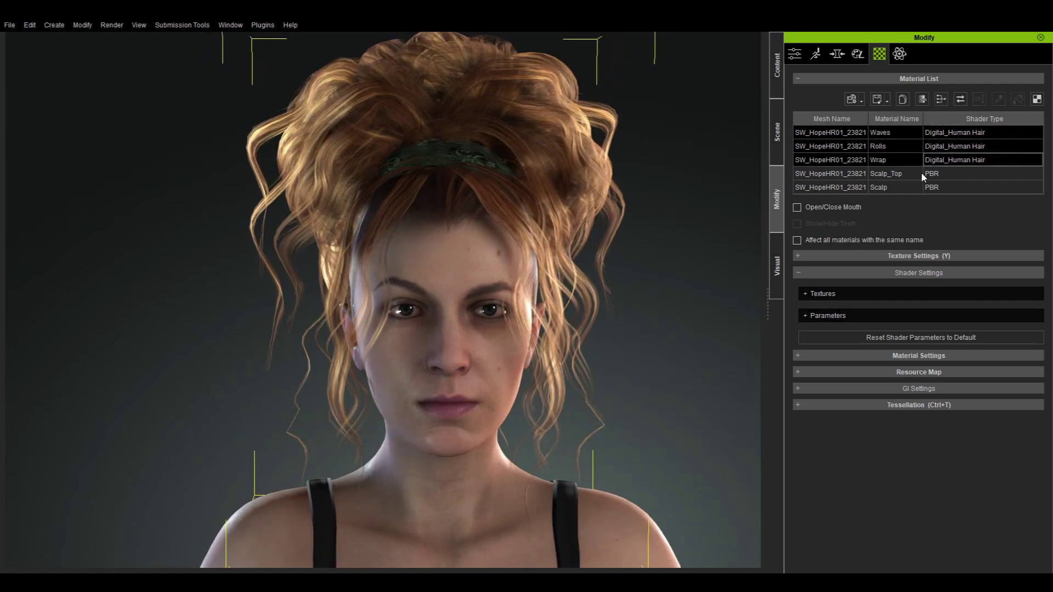
left_click(856, 316)
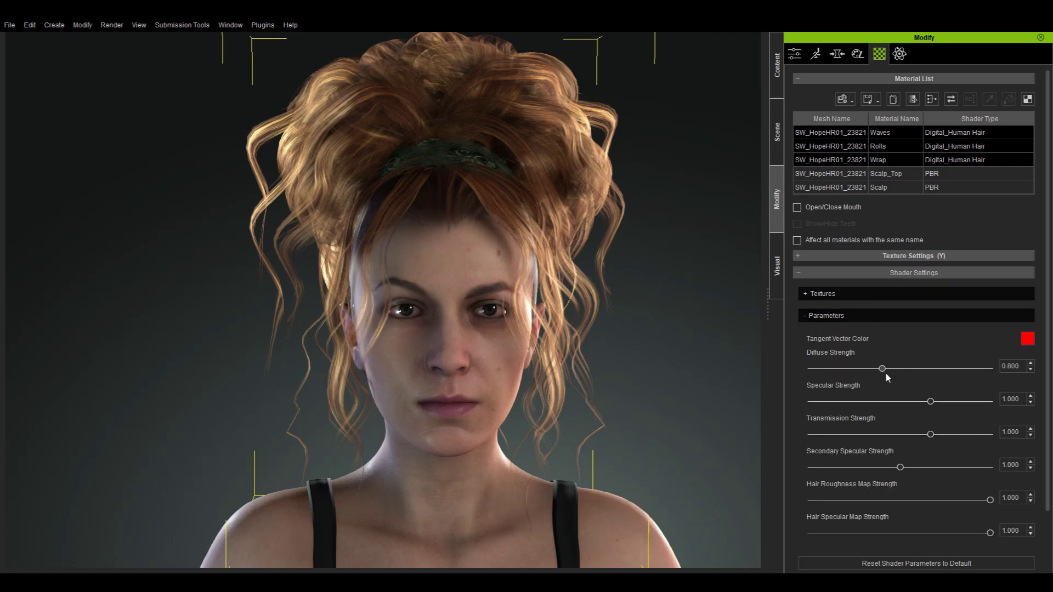
mouse_move(831, 415)
left_mouse_down()
mouse_move(933, 401)
mouse_move(826, 408)
left_mouse_up()
left_click_drag(930, 438, 865, 436)
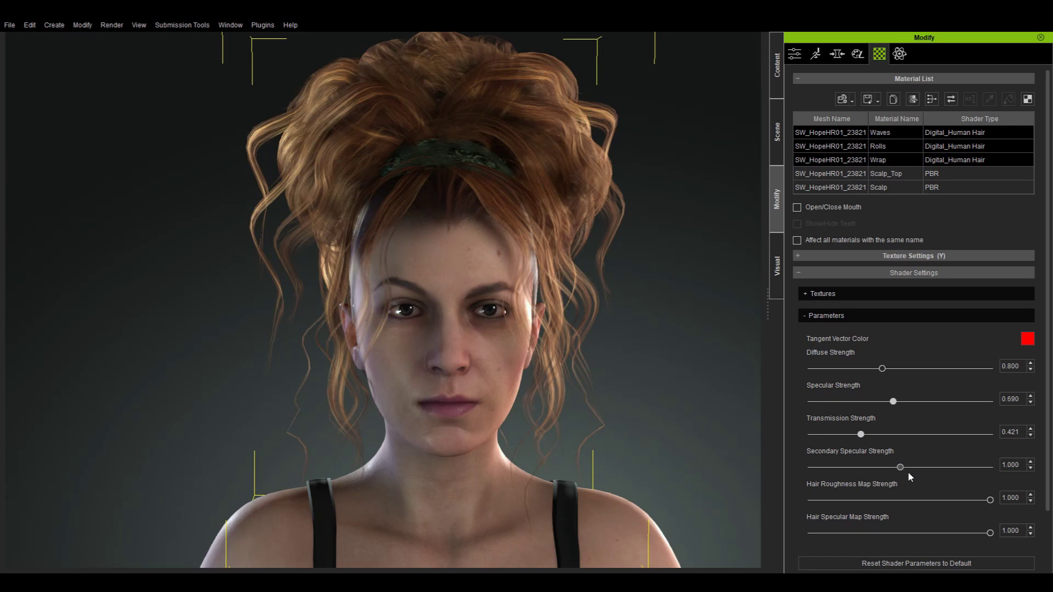
Set the hair materials' Hair Roughness Map Strength to 0.612 and Hair Specular Map Strength to 0.537, checking their texture maps in between.
mouse_move(988, 501)
left_mouse_down()
mouse_move(834, 500)
mouse_move(901, 499)
left_mouse_up()
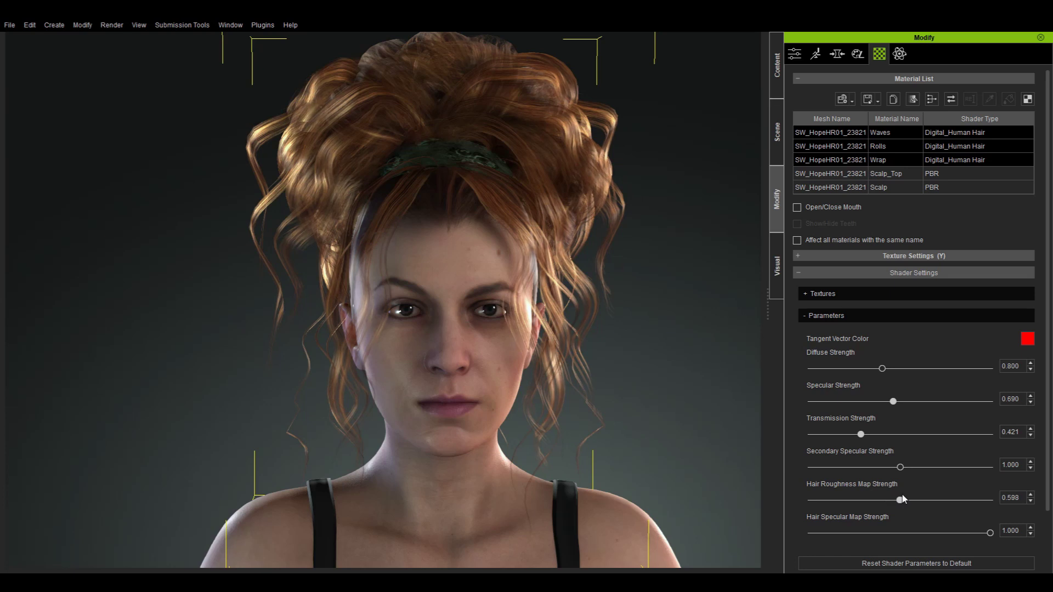
left_click(908, 256)
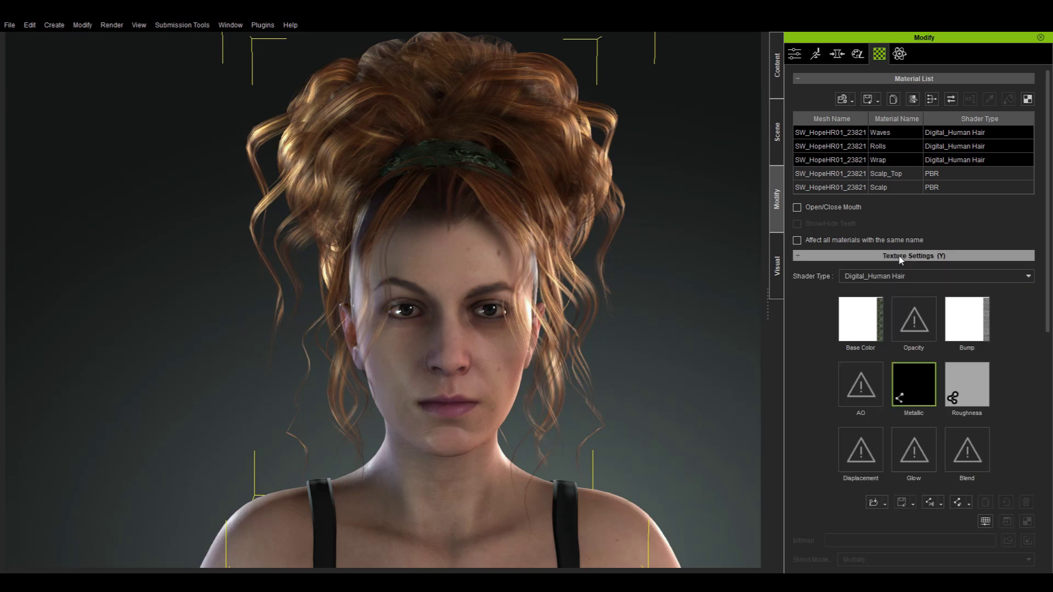
left_click(981, 317)
scroll(894, 402, "down", 5)
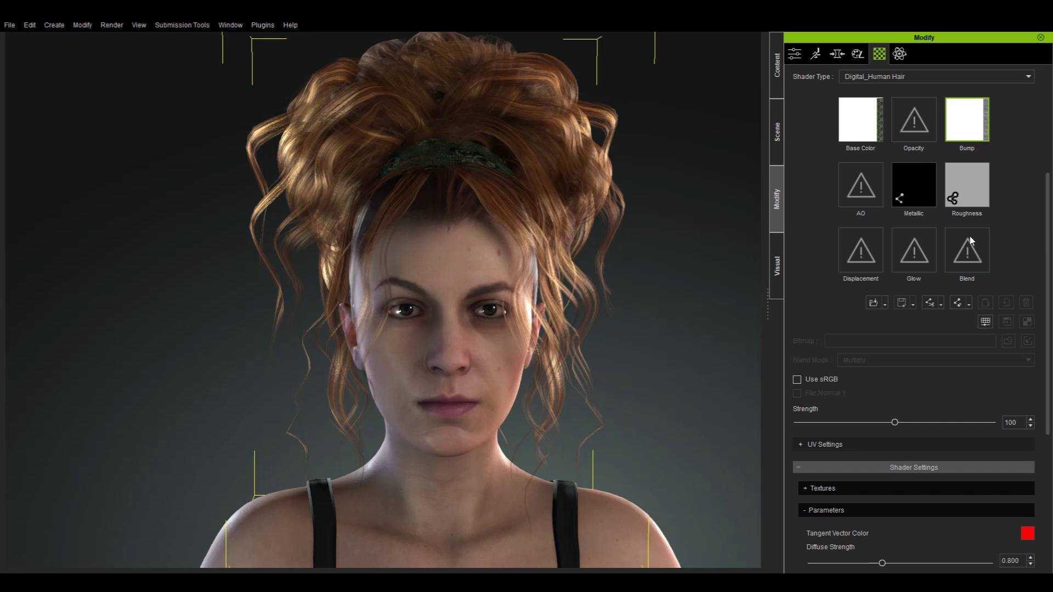
left_click_drag(1048, 193, 1048, 323)
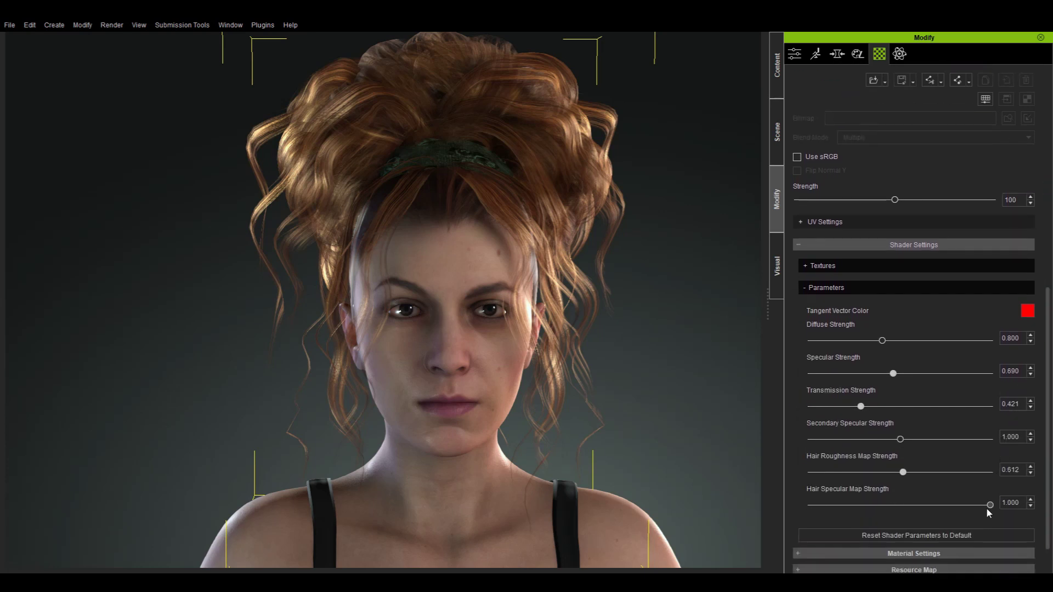
left_click_drag(969, 506, 904, 508)
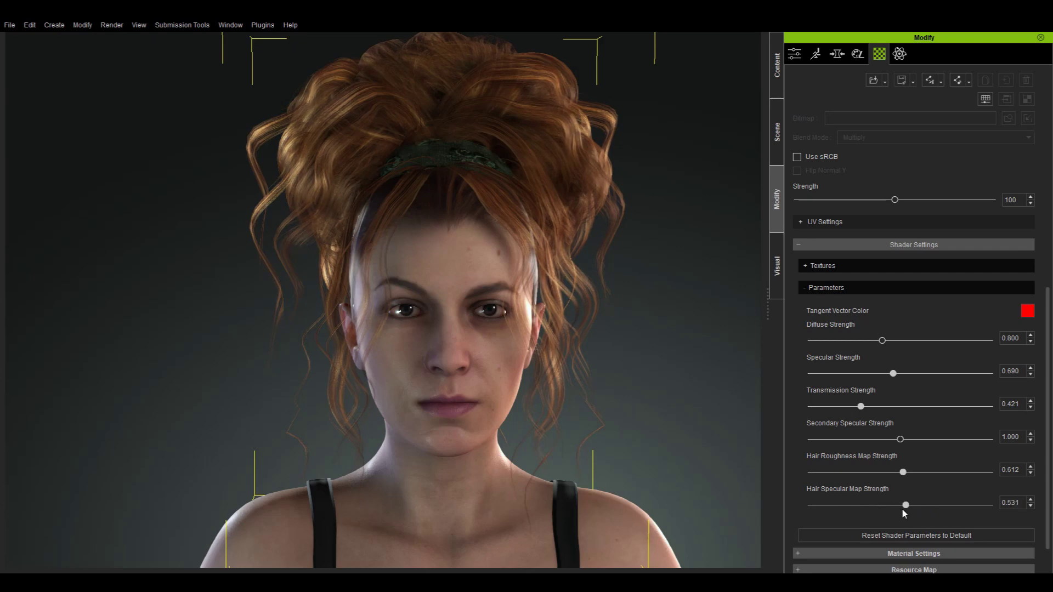
Examine the avatar's body and hair under the scene lighting from a distance and from several angles.
scroll(644, 399, "down", 3)
middle_click_drag(644, 399, 502, 189)
scroll(503, 189, "down", 3)
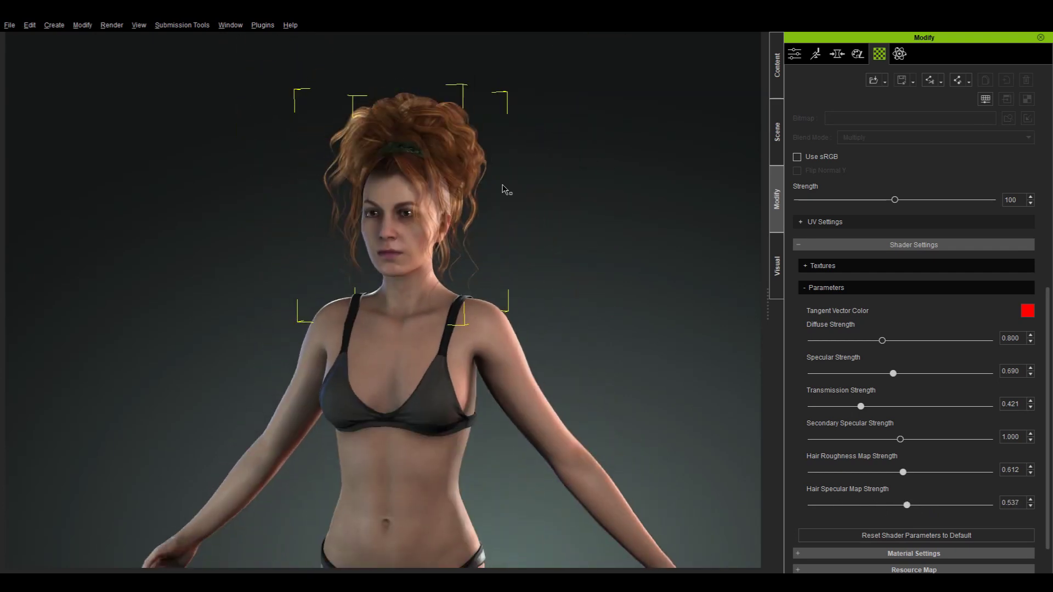
scroll(472, 366, "down", 4)
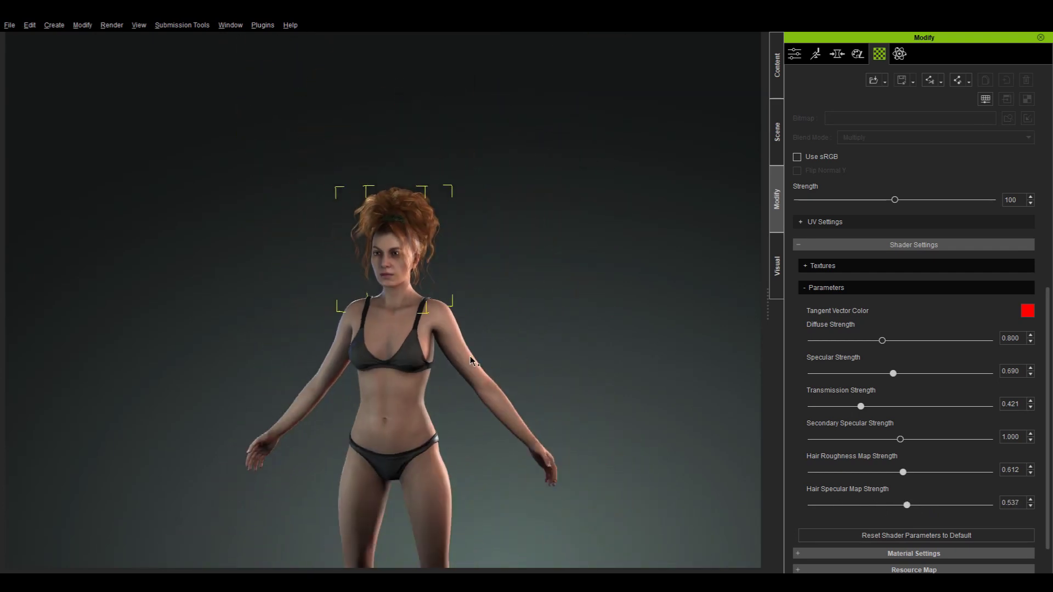
middle_click_drag(472, 367, 496, 197)
scroll(458, 280, "down", 2)
middle_click_drag(459, 279, 582, 277)
right_click_drag(582, 277, 529, 316)
middle_click_drag(505, 313, 484, 414)
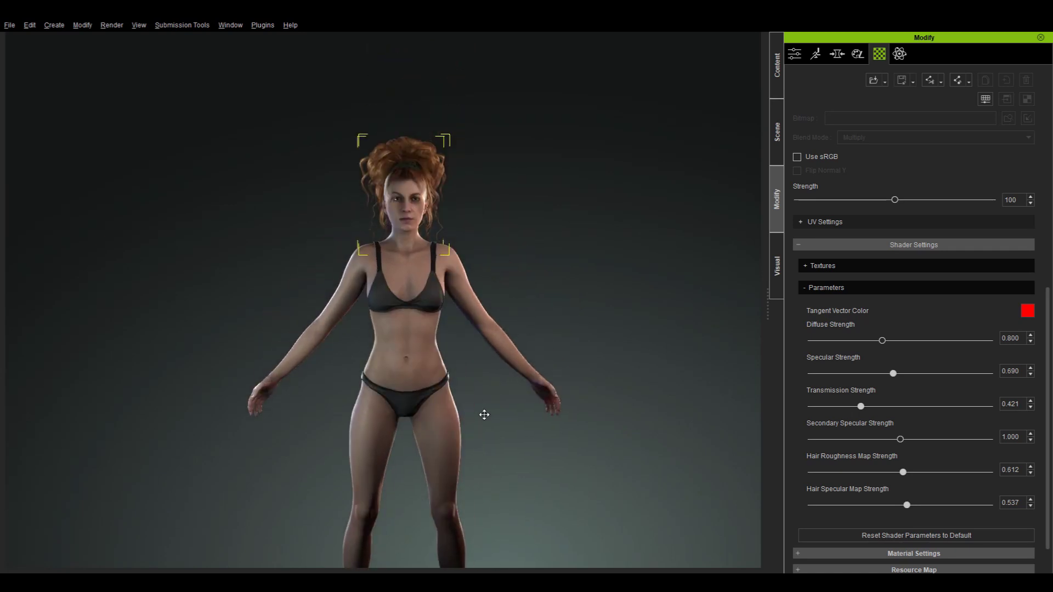
Return to a close-up of the head and examine the face and hair from the front and side.
key("Home")
right_click_drag(583, 364, 510, 368, "alt")
left_click_drag(510, 373, 625, 391, "alt")
scroll(625, 391, "down", 5)
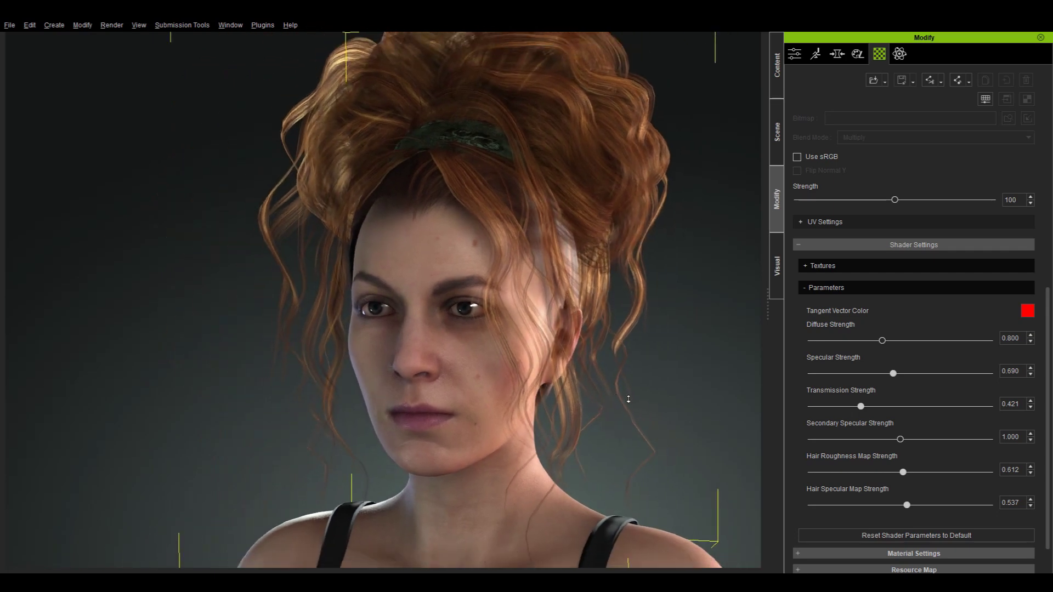
right_click_drag(605, 372, 649, 388, "alt")
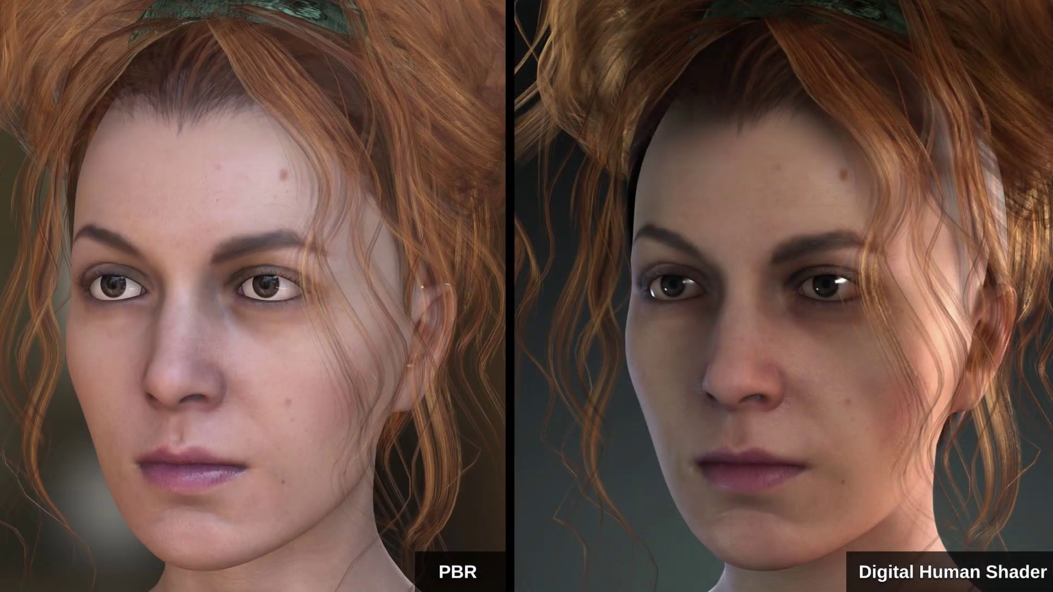